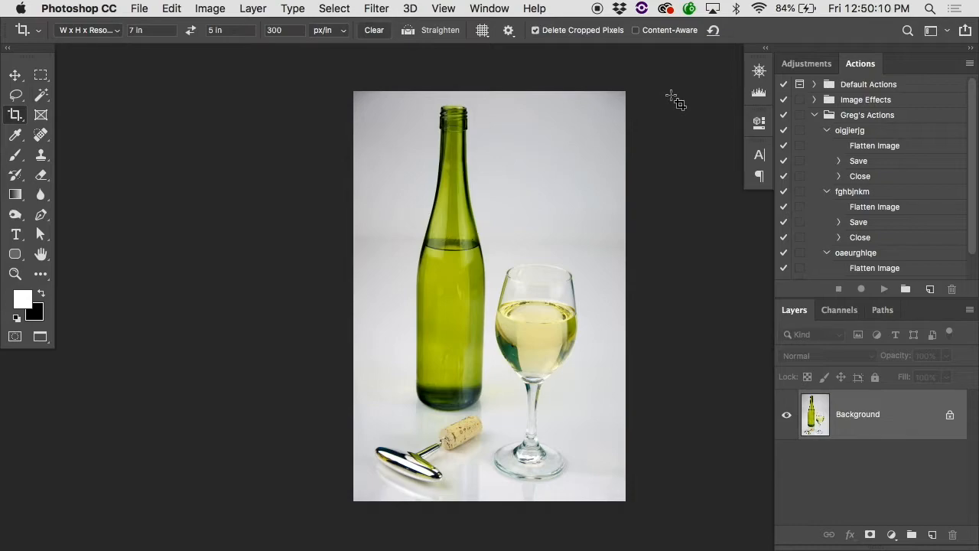
Clear the Crop tool's preset dimensions and draw a crop box around the wine glass, reaching the photo's lower-right corner
left_click(371, 30)
left_click_drag(442, 220, 627, 503)
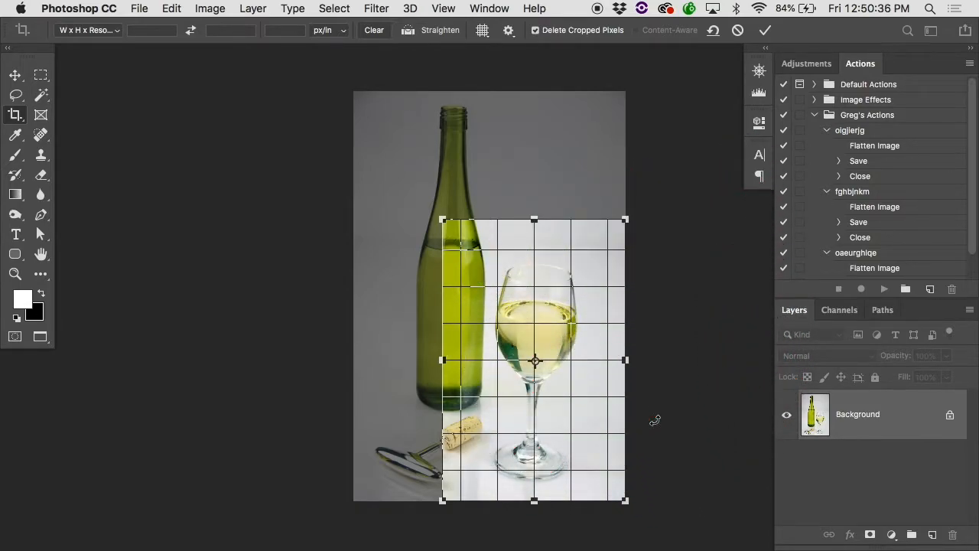
key("super+plus")
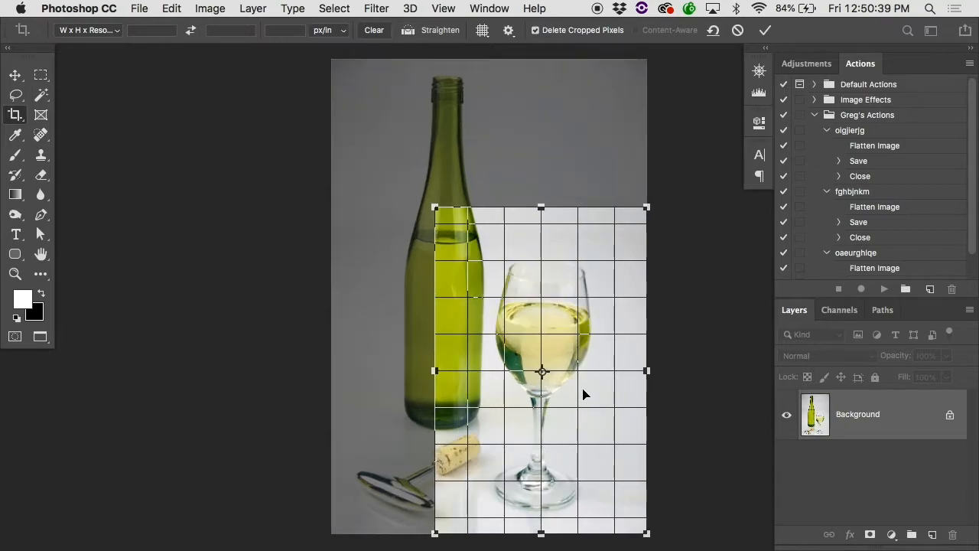
scroll(564, 394, "down", 3)
scroll(564, 394, "right", 2)
Set the crop overlay to Rule of Thirds with Auto Show Overlay, and pull the crop's upper-left corner to the bottle's right edge
left_click(483, 30)
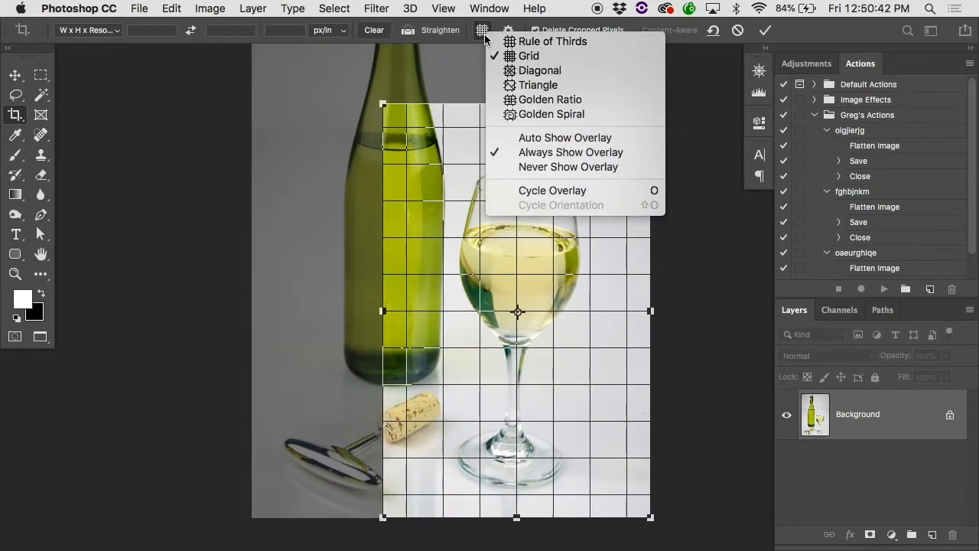
left_click(535, 41)
left_click(483, 30)
left_click(528, 133)
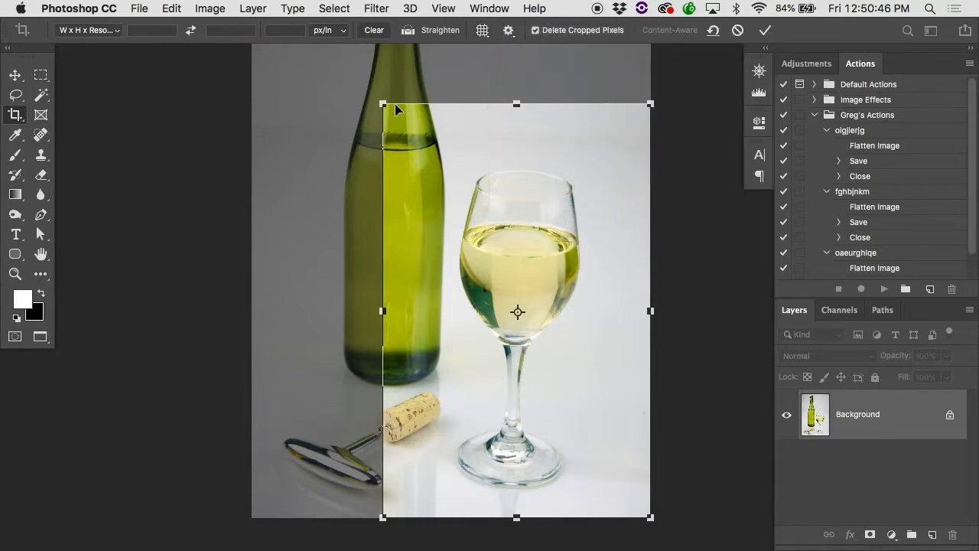
left_click_drag(383, 104, 443, 93)
Set the crop overlay to Always Show Overlay and widen the crop leftward to include half of the bottle
left_click(482, 31)
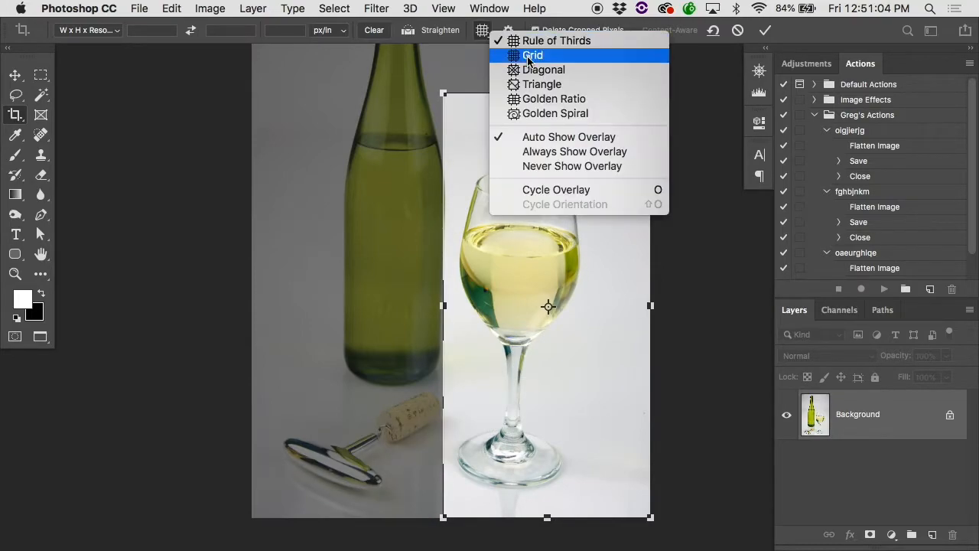
left_click(482, 31)
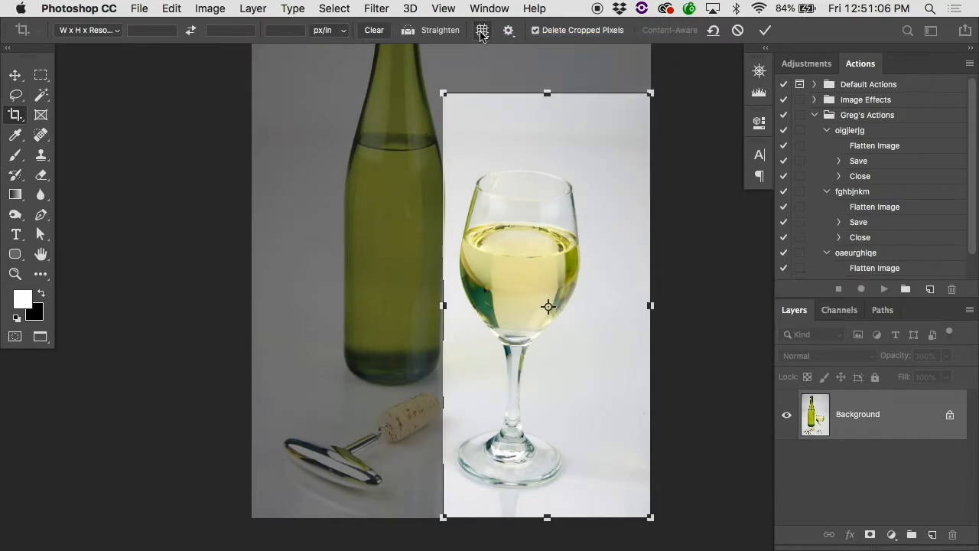
left_click(482, 31)
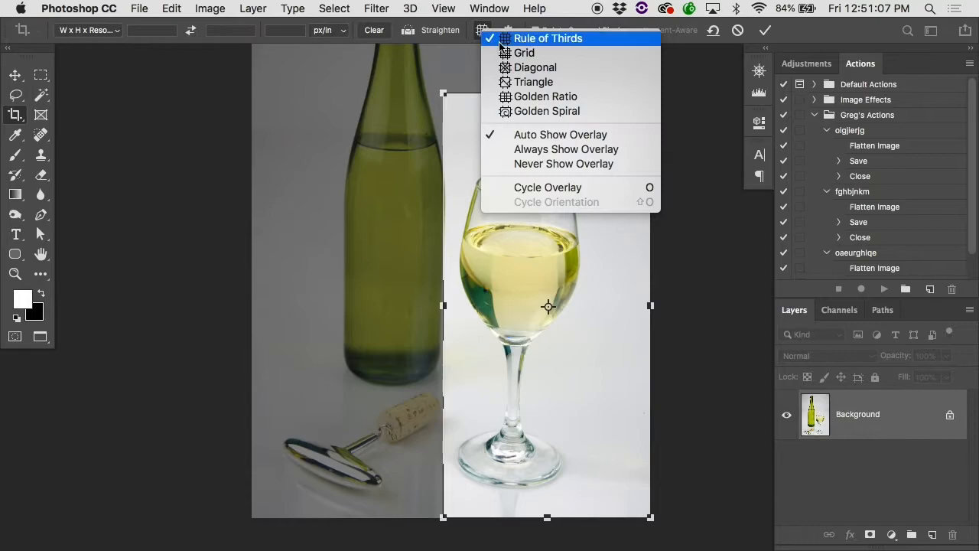
left_click(522, 150)
left_click_drag(443, 300, 377, 287)
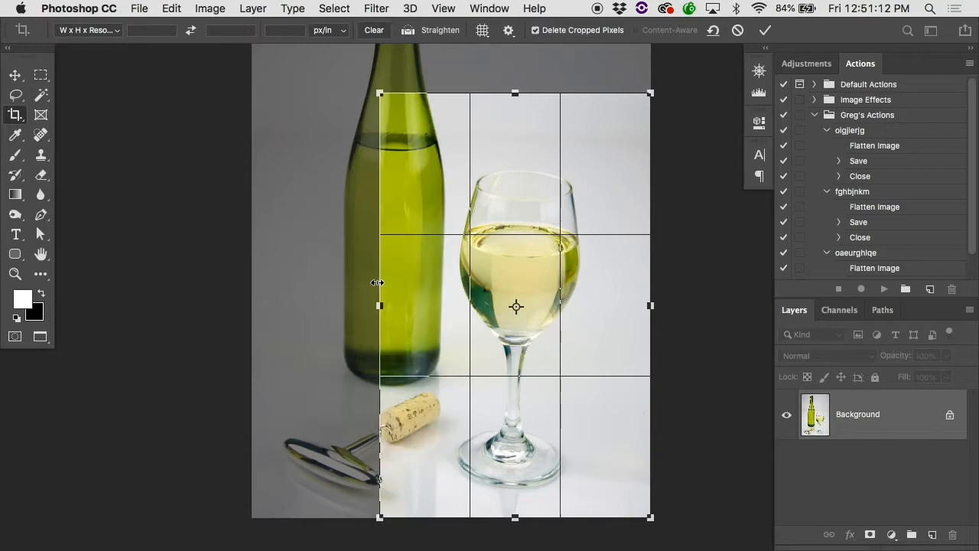
Change the crop overlay to Grid and rotate the crop box slightly clockwise
left_click(486, 34)
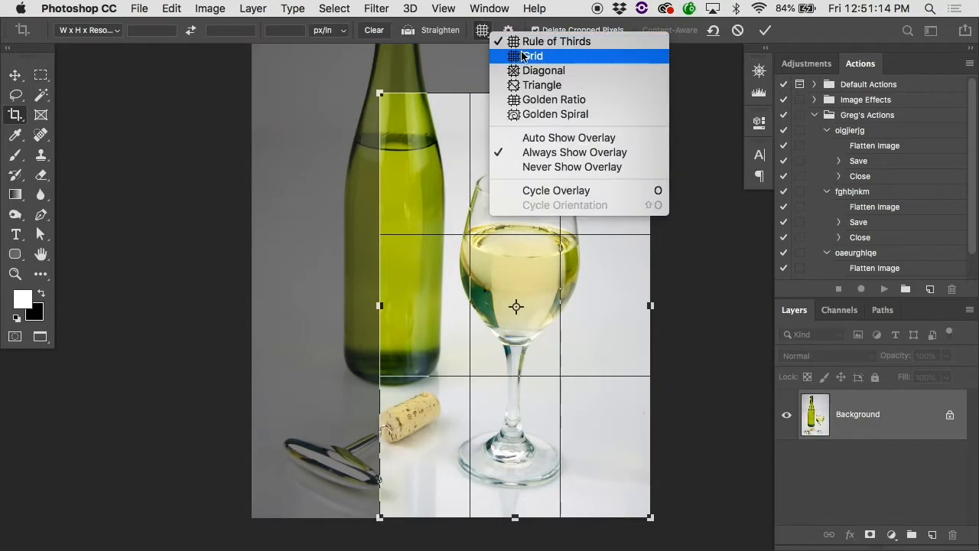
left_click(525, 57)
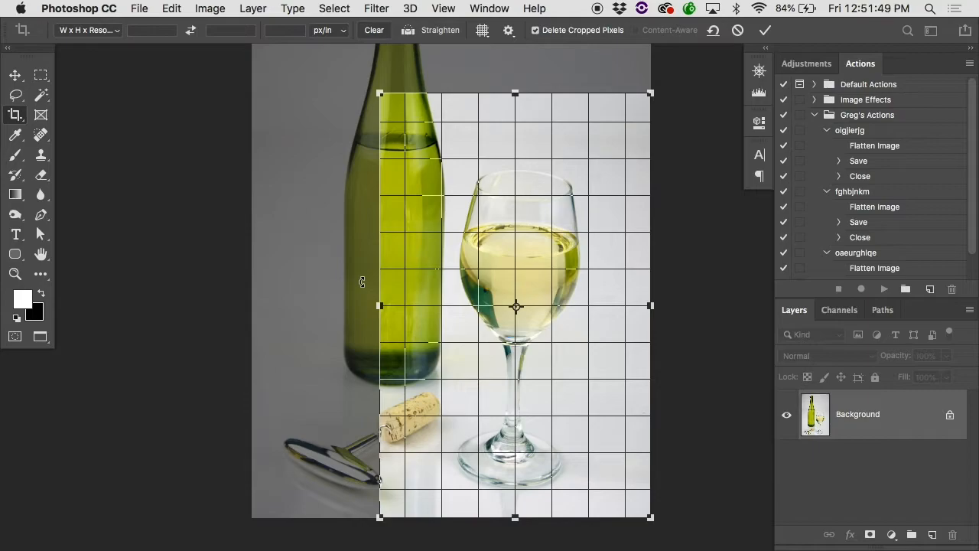
mouse_move(350, 81)
left_mouse_down()
mouse_move(324, 122)
mouse_move(362, 64)
mouse_move(355, 70)
left_mouse_up()
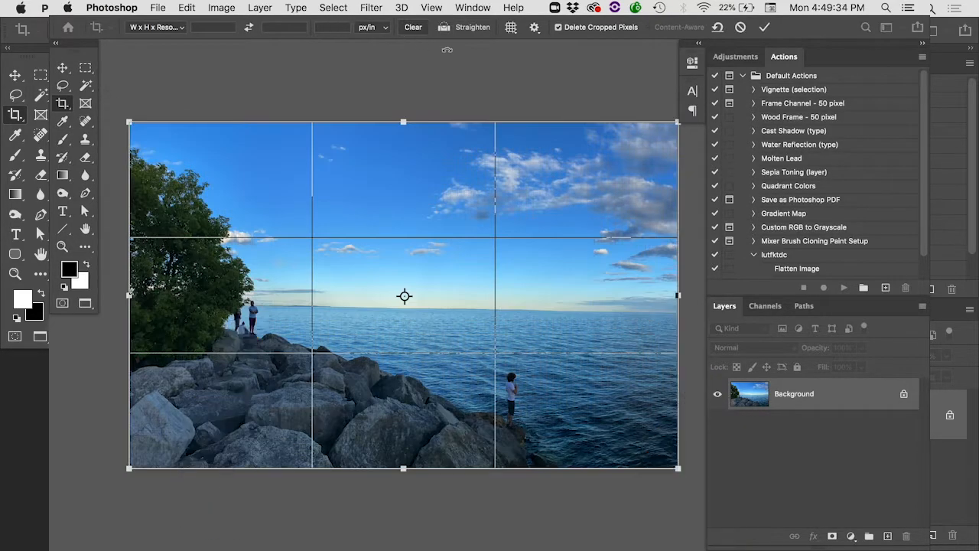
Straighten the seaside photo along its horizon line and apply the crop
left_click(444, 29)
left_click_drag(261, 305, 657, 312)
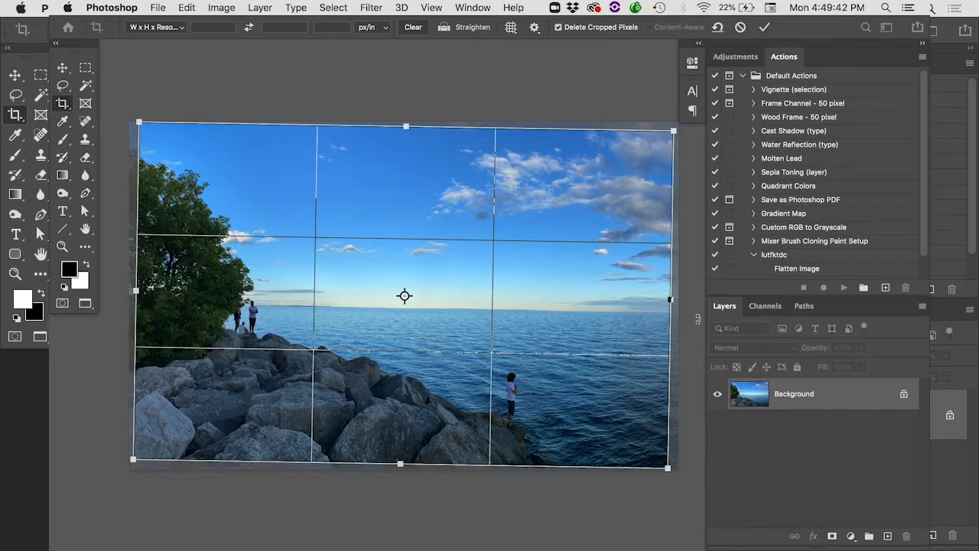
key("Return")
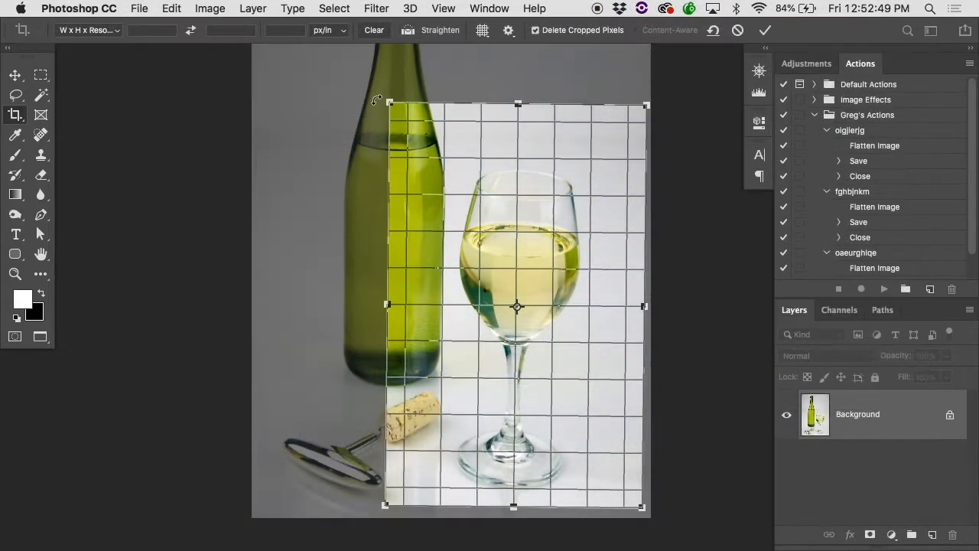
Set the crop overlay to Auto Show Overlay, and try straightening the crop along the wine glass's vertical axis before cancelling it
left_click(483, 30)
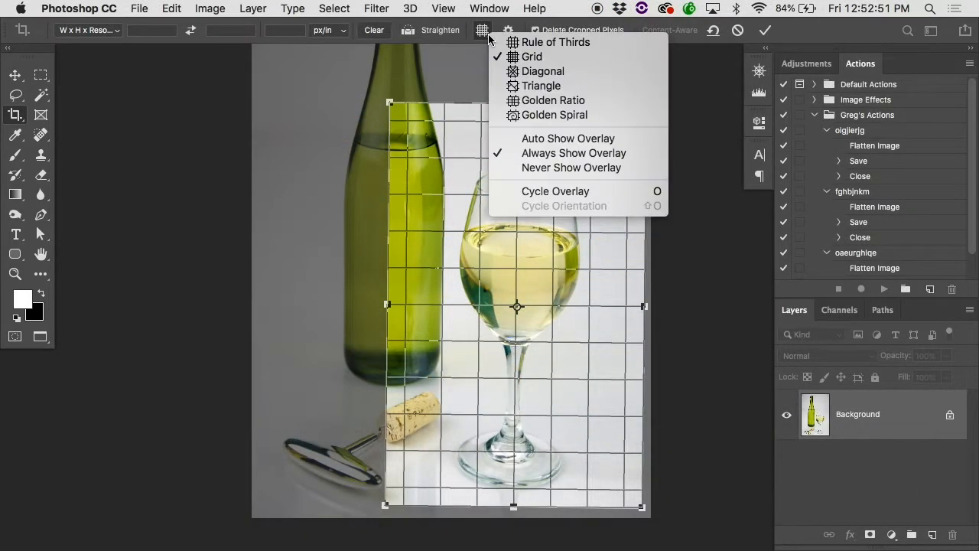
left_click(547, 138)
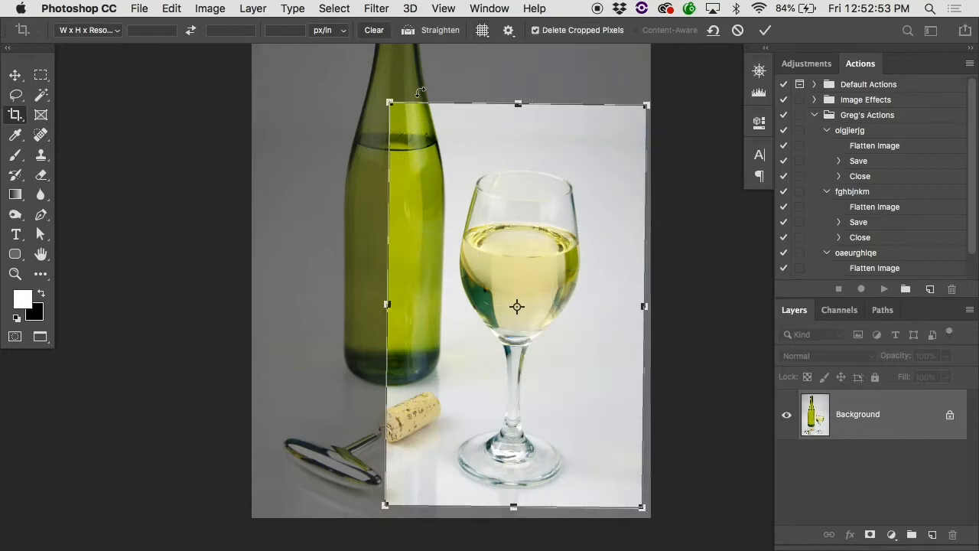
left_click(408, 31)
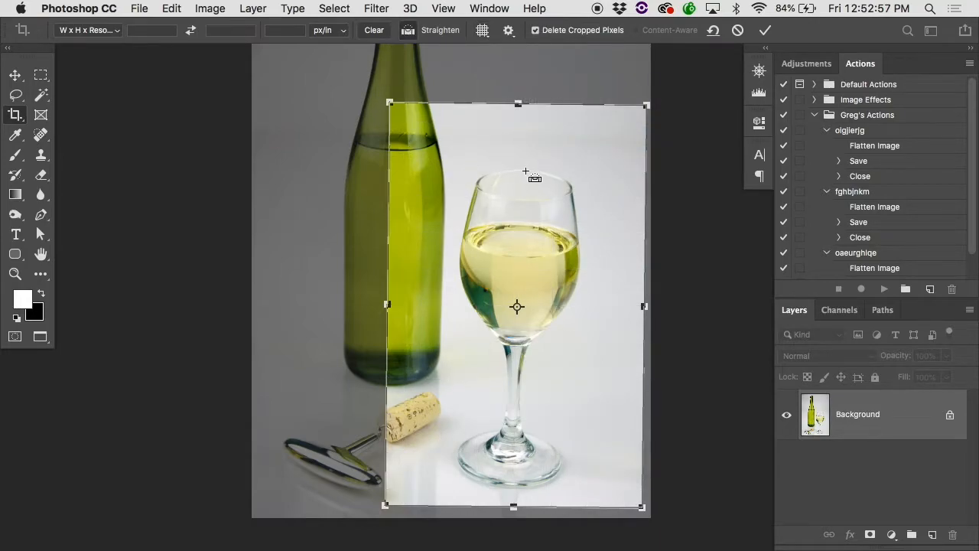
left_click_drag(524, 172, 509, 486)
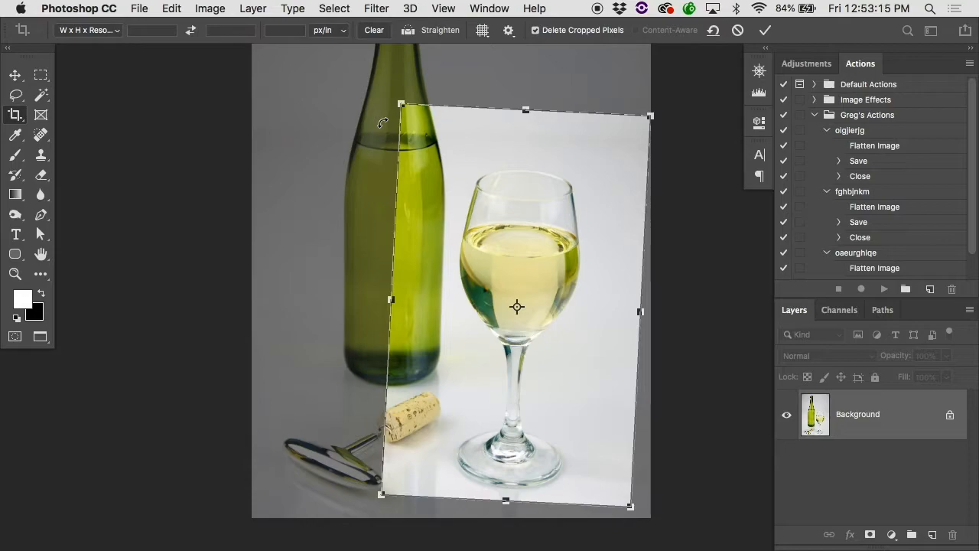
key("Escape")
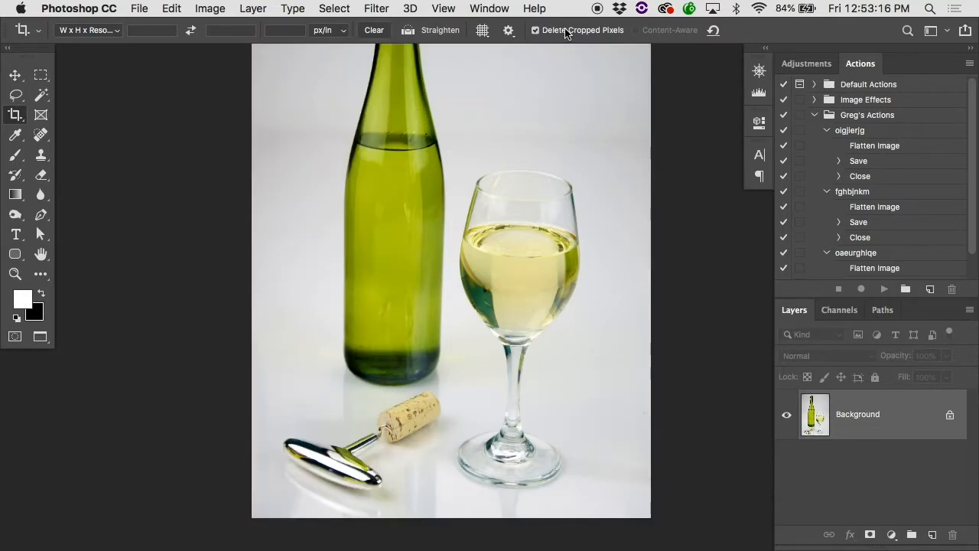
Disable Use Classic Mode for the Crop tool and crop around the wine glass by adjusting the upper-left corner
left_click(508, 30)
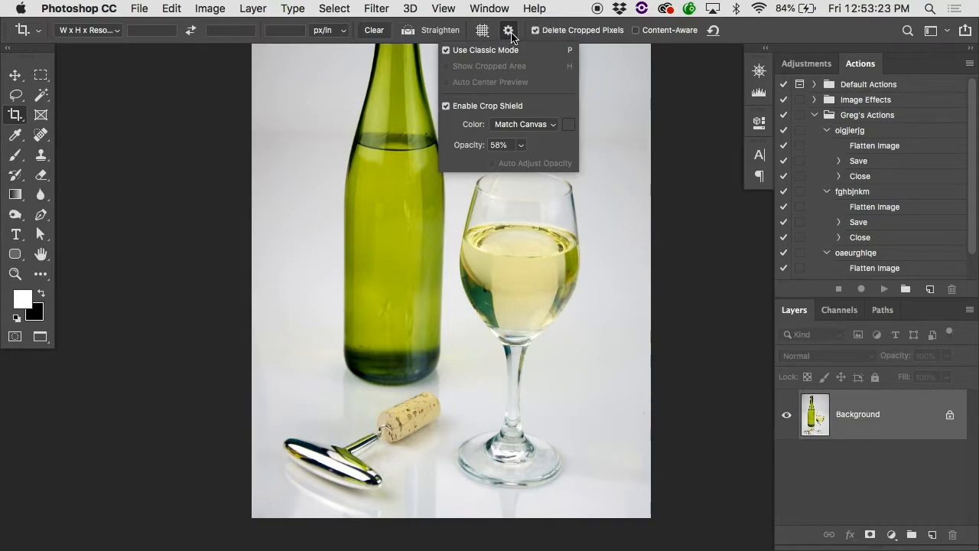
left_click(446, 51)
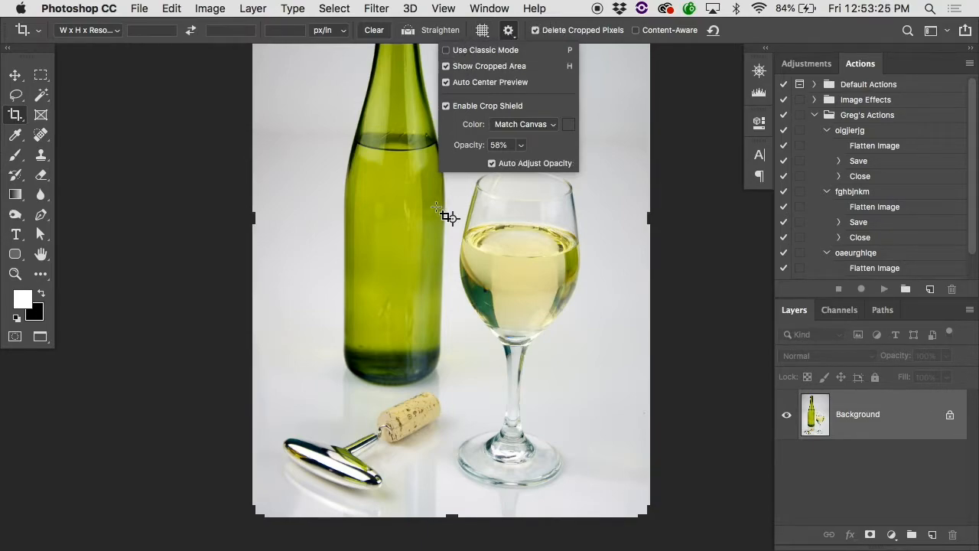
scroll(421, 212, "up", 5)
left_click_drag(289, 143, 342, 235)
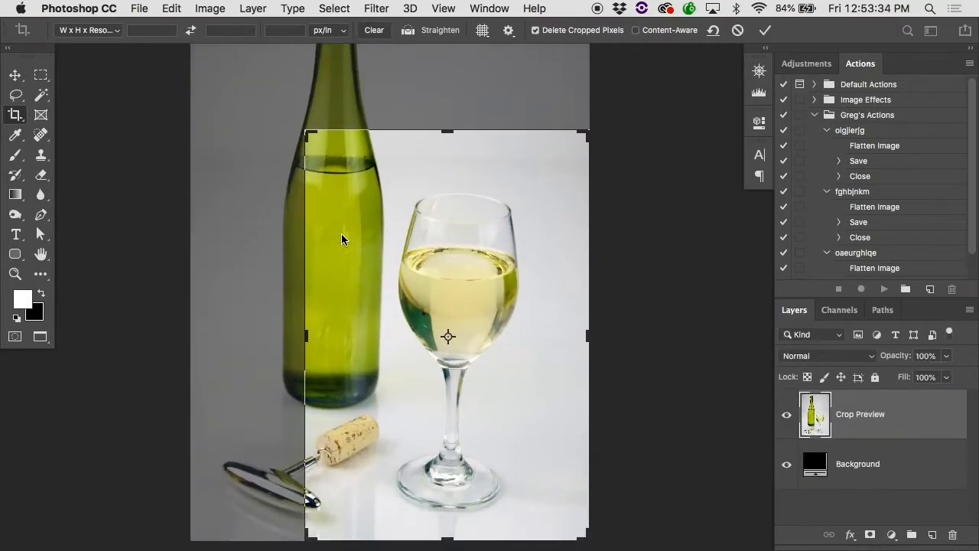
left_click_drag(311, 142, 299, 123)
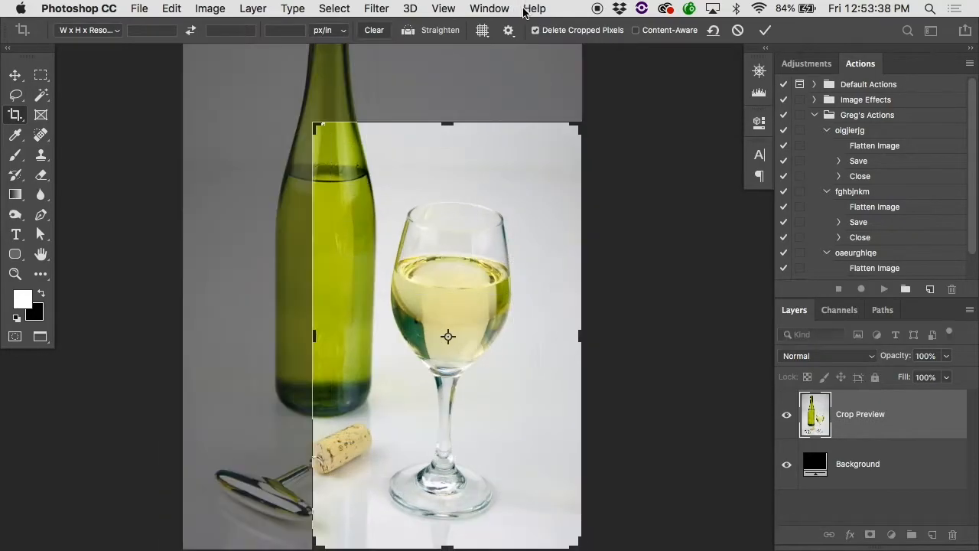
Re-enable Use Classic Mode and readjust the upper-left corner of the crop box over the bottle
left_click(508, 31)
left_click(460, 51)
left_click_drag(313, 123, 328, 137)
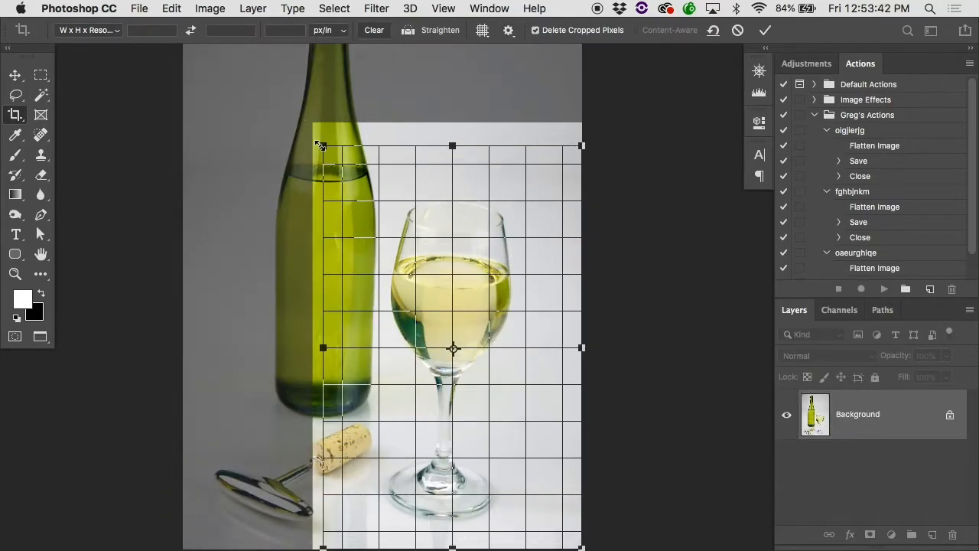
left_click(510, 32)
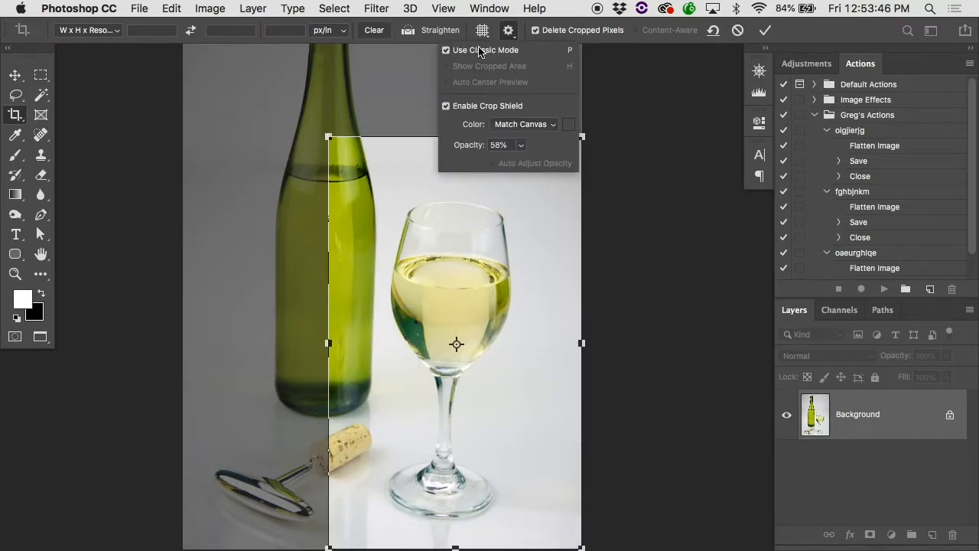
left_click(334, 138)
left_click_drag(334, 138, 323, 120)
Straighten the crop along the wine glass from rim to base and widen its left edge slightly
left_click(409, 30)
left_click_drag(453, 203, 443, 517)
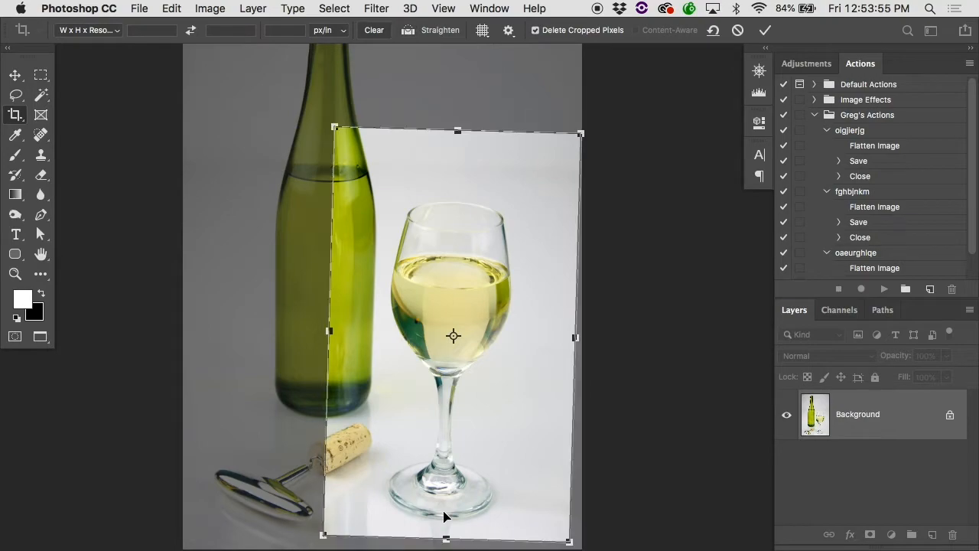
left_click_drag(327, 330, 320, 331)
left_click_drag(576, 336, 576, 337)
Extend the crop's lower edge slightly past the bottom of the photo and apply the crop
scroll(563, 348, "down", 5)
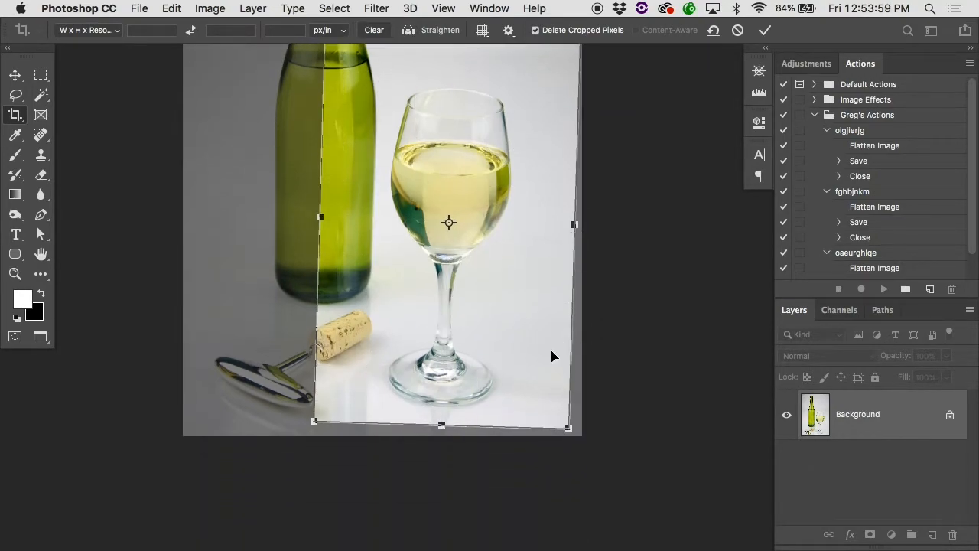
left_click_drag(441, 429, 441, 437)
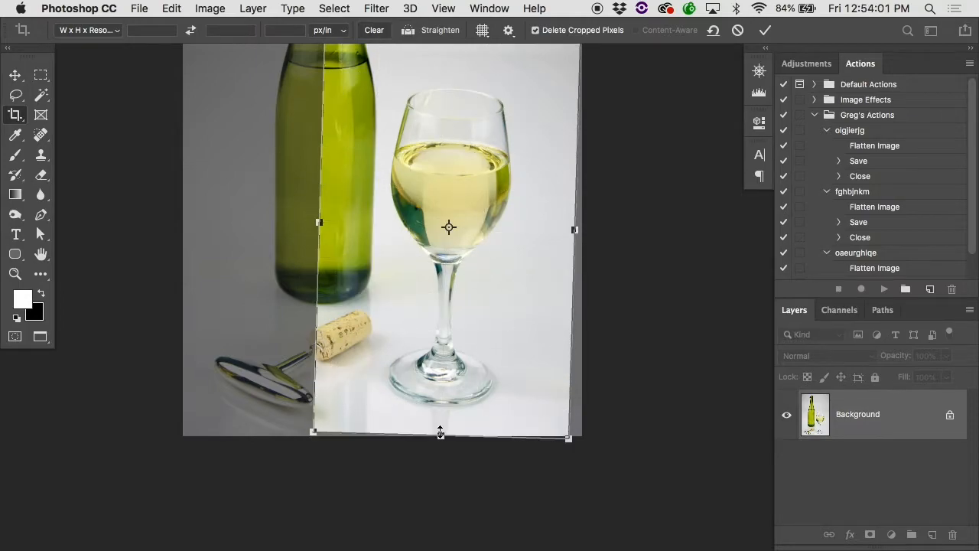
scroll(460, 391, "up", 2)
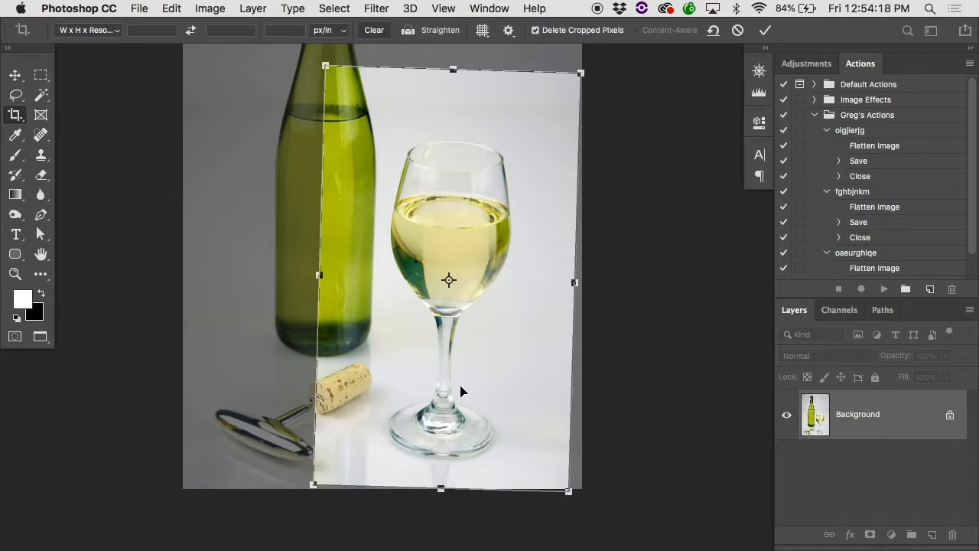
left_click(767, 32)
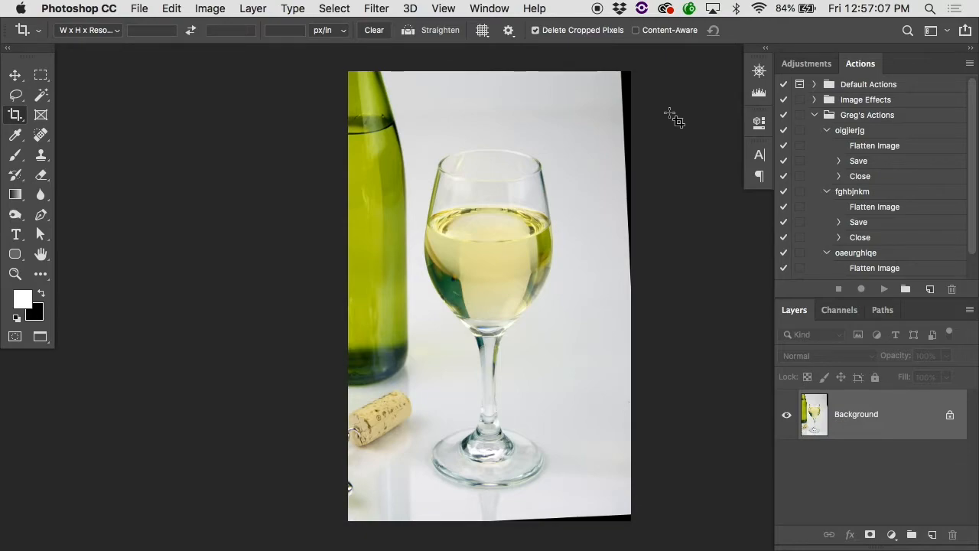
Activate the Pen tool and set its drawing mode to Shape, with the view on the wine glass's rim
key("p")
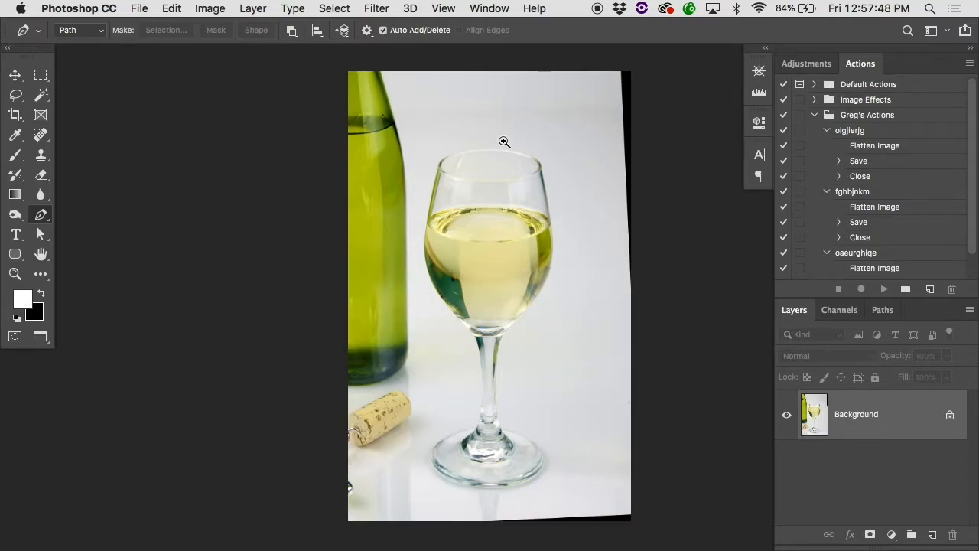
scroll(503, 142, "up", 3)
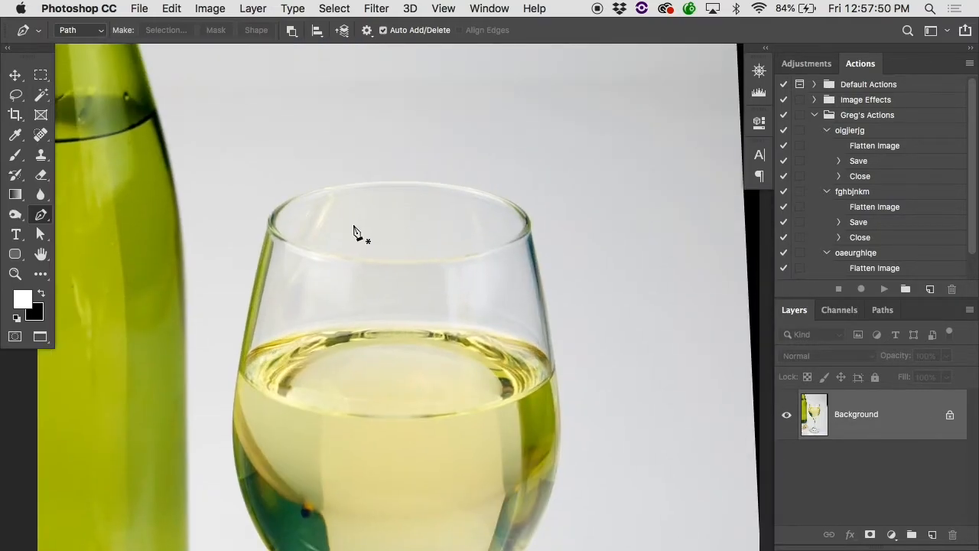
scroll(354, 231, "down", 5)
scroll(353, 231, "up", 3)
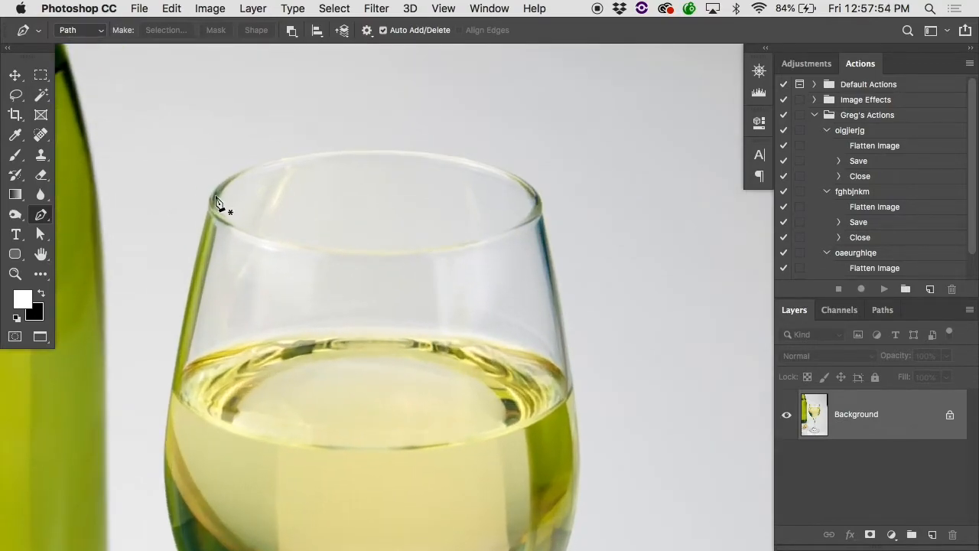
left_click(97, 30)
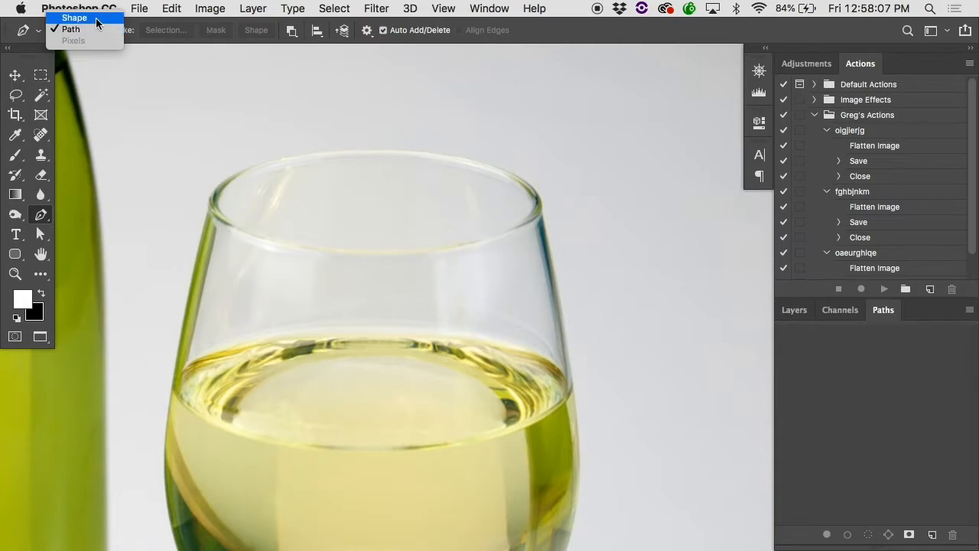
left_click(97, 23)
Try the Pen tool's Shape mode by drawing a freehand filled and stroked curved shape over the upper part of the wine glass
left_click(203, 208)
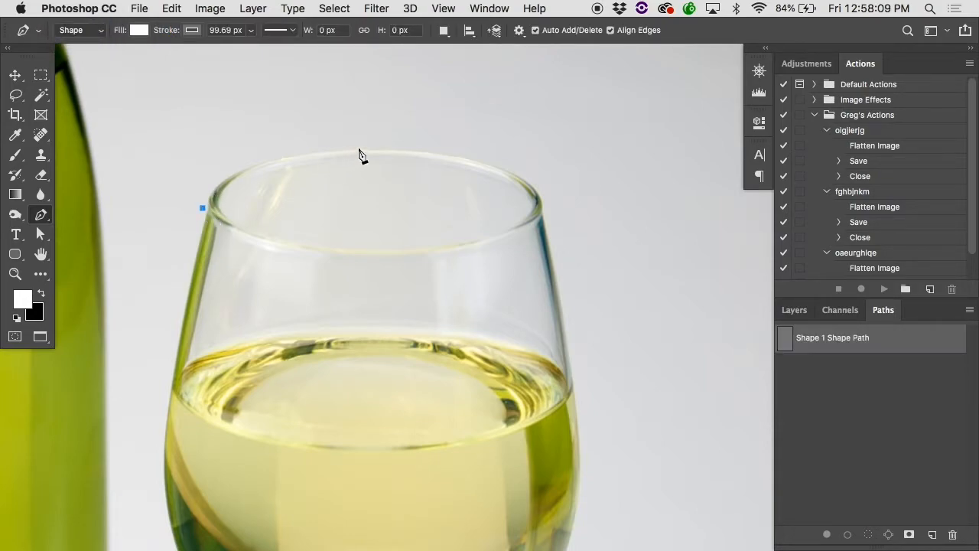
left_click_drag(359, 148, 477, 158)
left_click_drag(523, 201, 525, 276)
left_click_drag(438, 379, 343, 397)
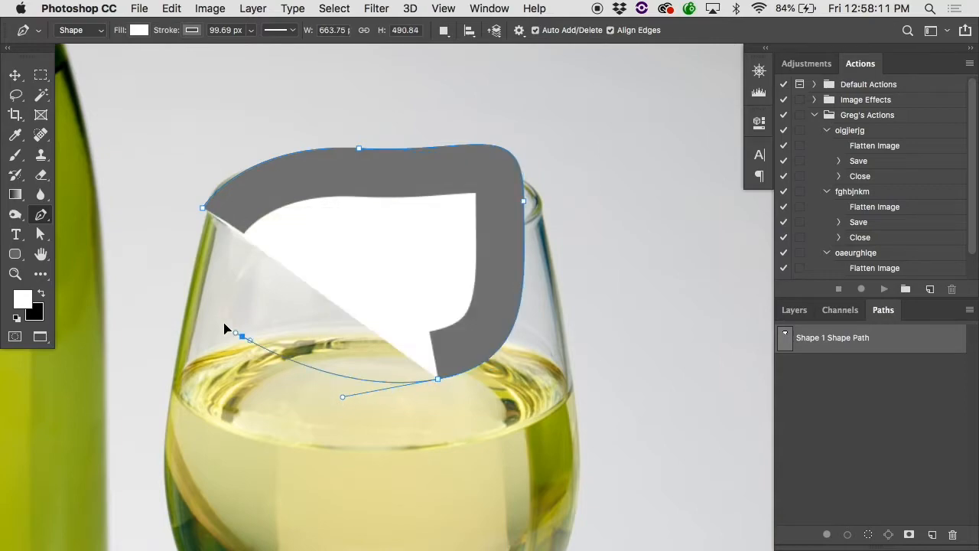
left_click_drag(230, 334, 210, 297)
Undo every anchor point of the trial shape over the glass
key("Escape")
key("super+z")
key("super+z")
key("super+z")
key("super+z")
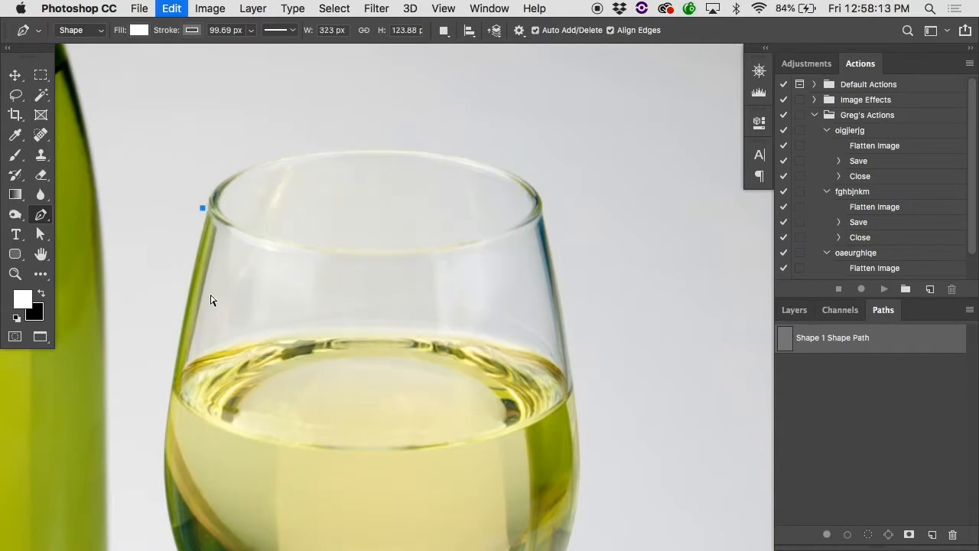
key("super+z")
Set the Pen tool's drawing mode to Path and trace the upper curve of the glass's rim from its left edge to its right edge
left_click(100, 29)
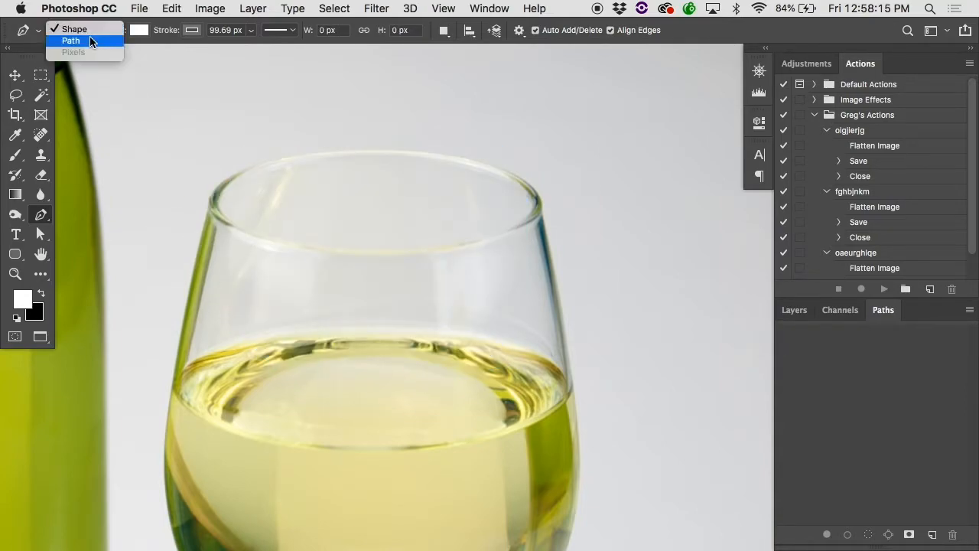
left_click(89, 39)
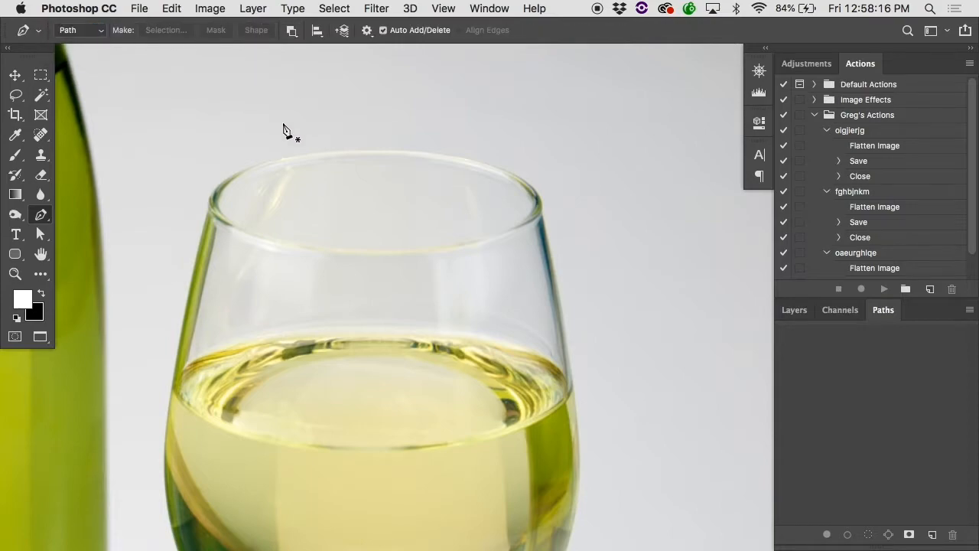
left_click(206, 210)
left_click_drag(368, 150, 536, 149)
left_click_drag(541, 212, 544, 225)
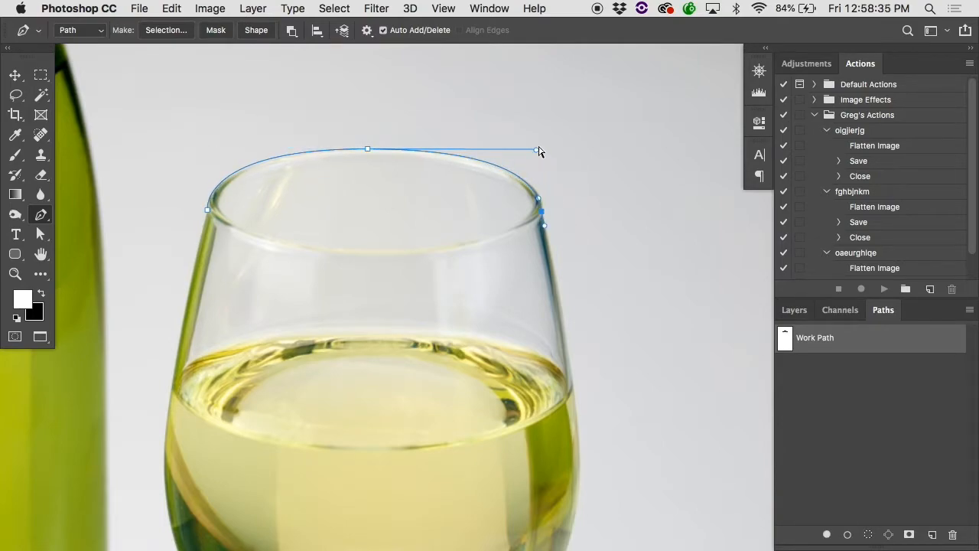
Extend the path with curved anchors down the right side of the bowl and partway down the stem
scroll(545, 269, "down", 2)
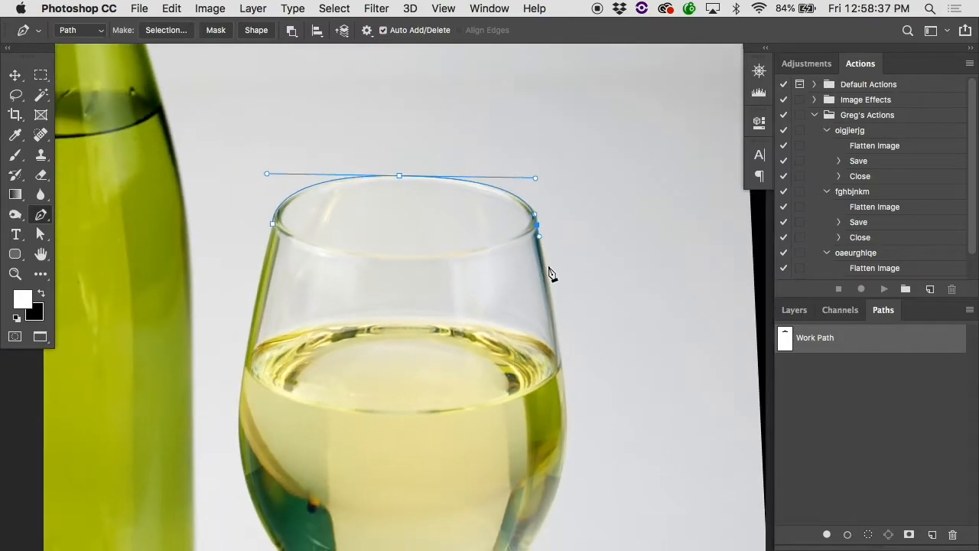
scroll(549, 273, "down", 5)
left_click_drag(550, 344, 528, 419)
scroll(528, 419, "down", 6)
left_click_drag(463, 307, 450, 322)
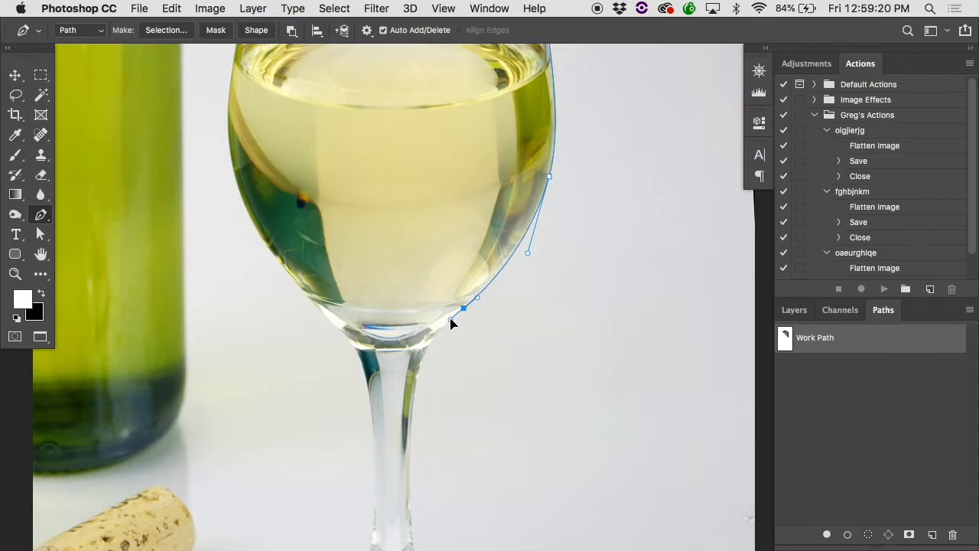
left_click_drag(412, 421, 409, 515)
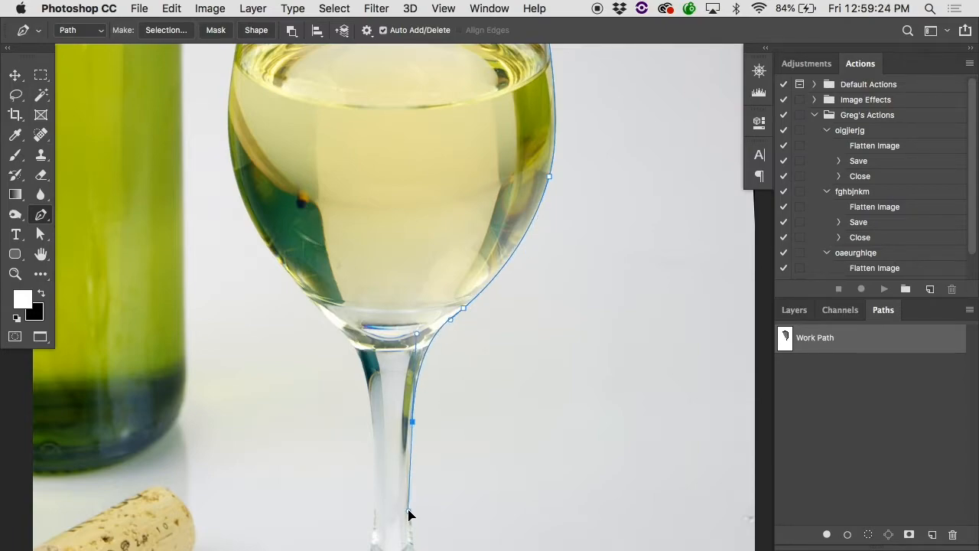
Continue the path down the stem's right side and around the right half of the foot to its lowest point
scroll(410, 514, "down", 10)
left_click_drag(422, 281, 432, 306)
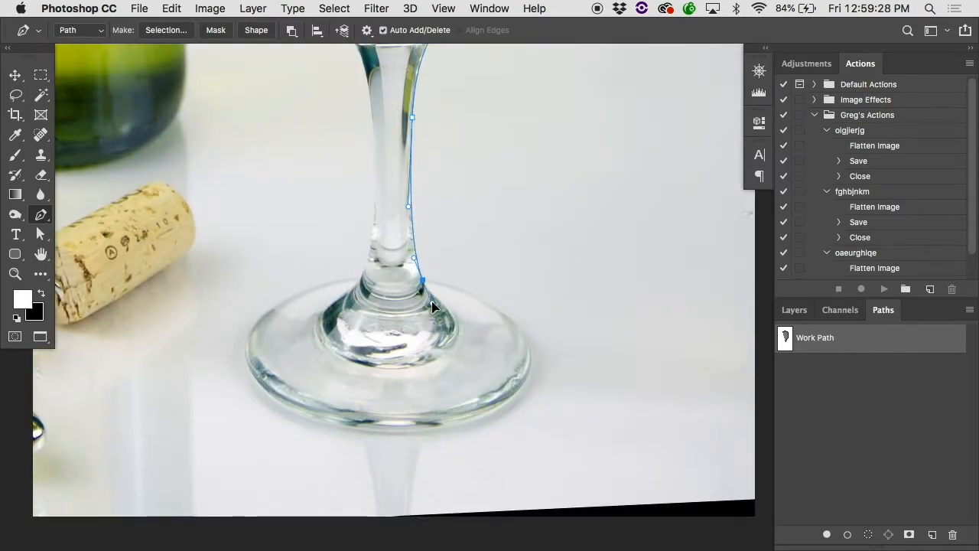
left_click_drag(531, 358, 531, 414)
left_click_drag(394, 434, 339, 434)
Try curving the path around the foot's left side to the base of the stem, and undo both anchors
left_click_drag(246, 352, 244, 291)
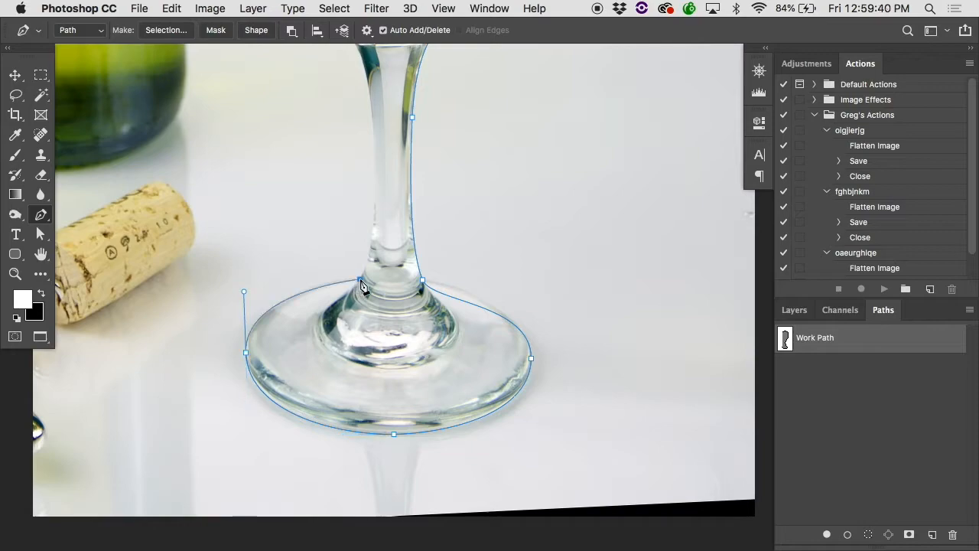
left_click_drag(360, 280, 379, 281)
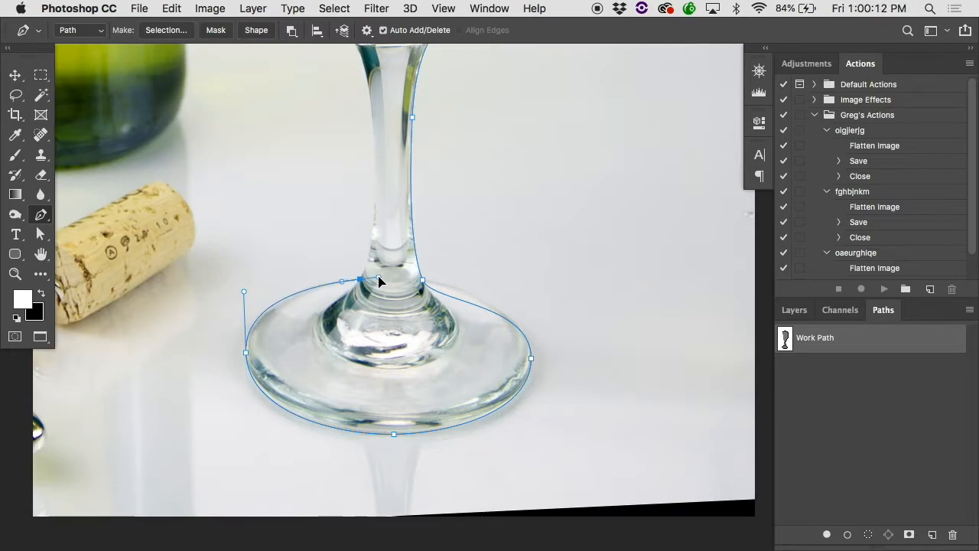
key("super+alt+z")
key("super+alt+z")
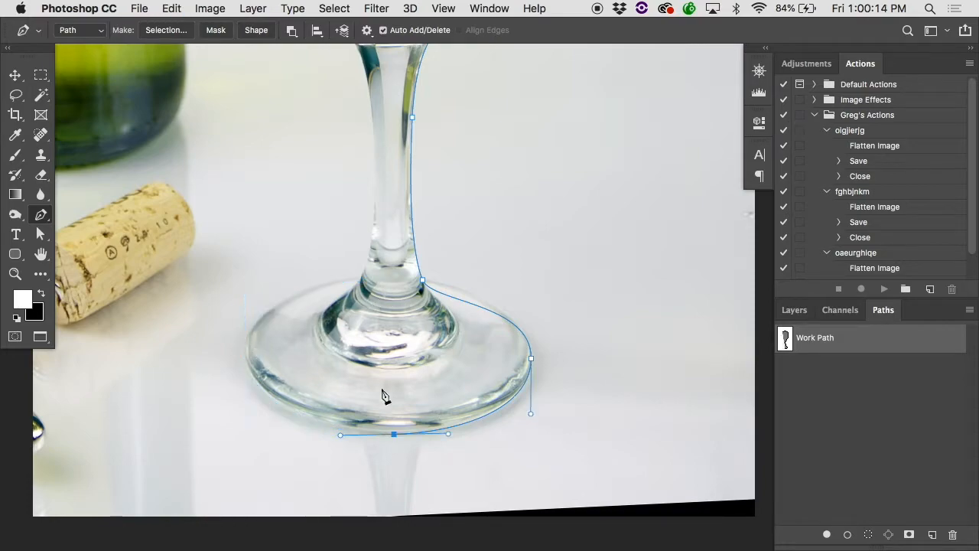
Add a smooth anchor at the foot's left edge and adjust its handles to match the foot's lower-left curve
left_click(246, 351)
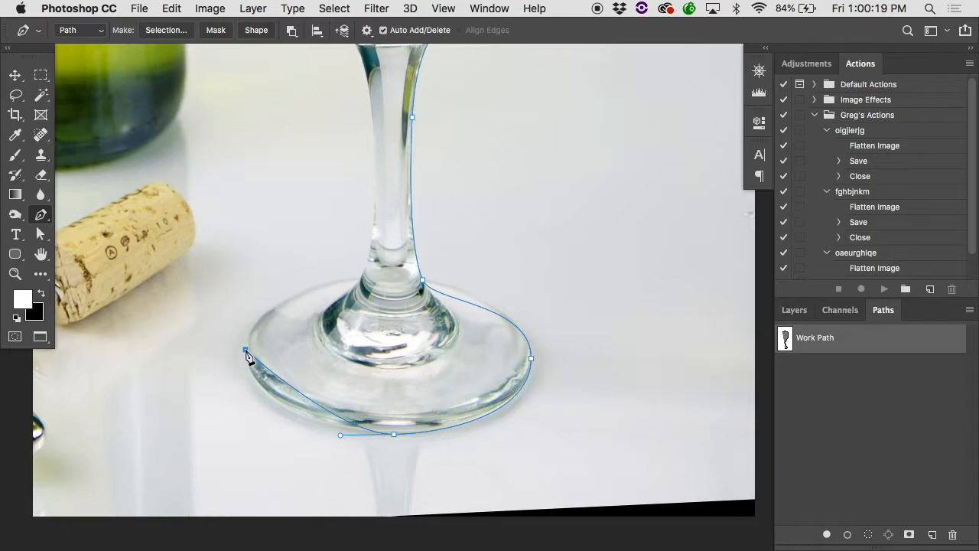
left_click_drag(246, 351, 255, 224)
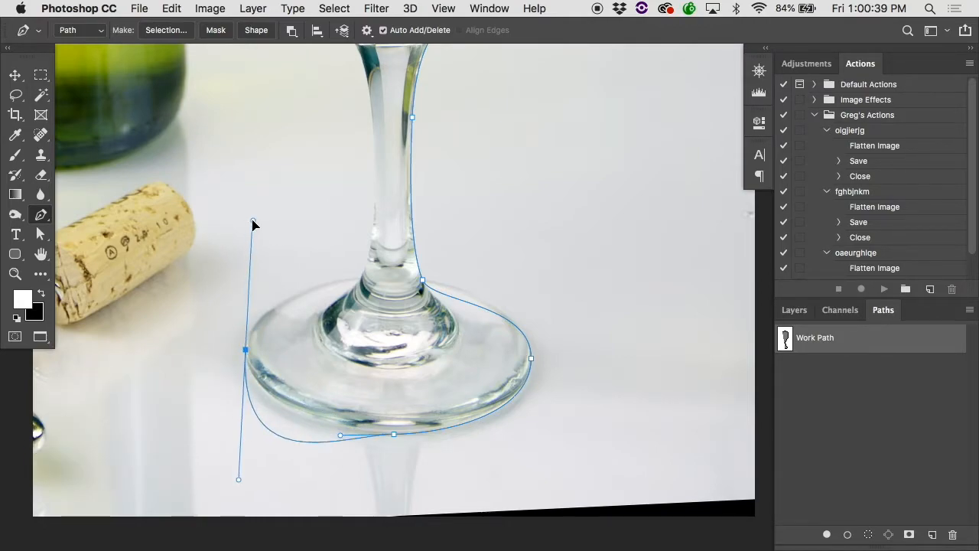
left_click_drag(255, 225, 251, 289)
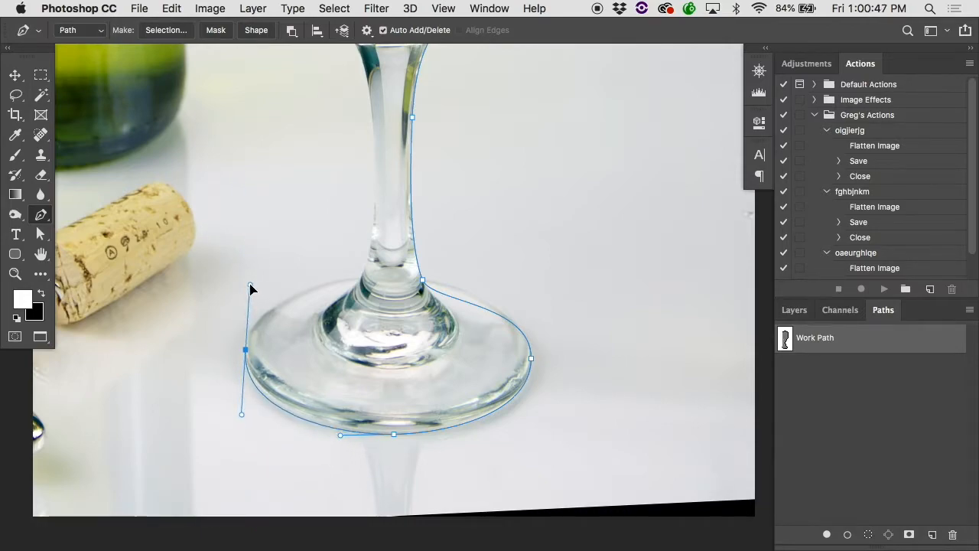
Add an anchor at the stem's lower left and fine-tune the foot's left handle so the curve follows the foot's upper edge
left_click(361, 277)
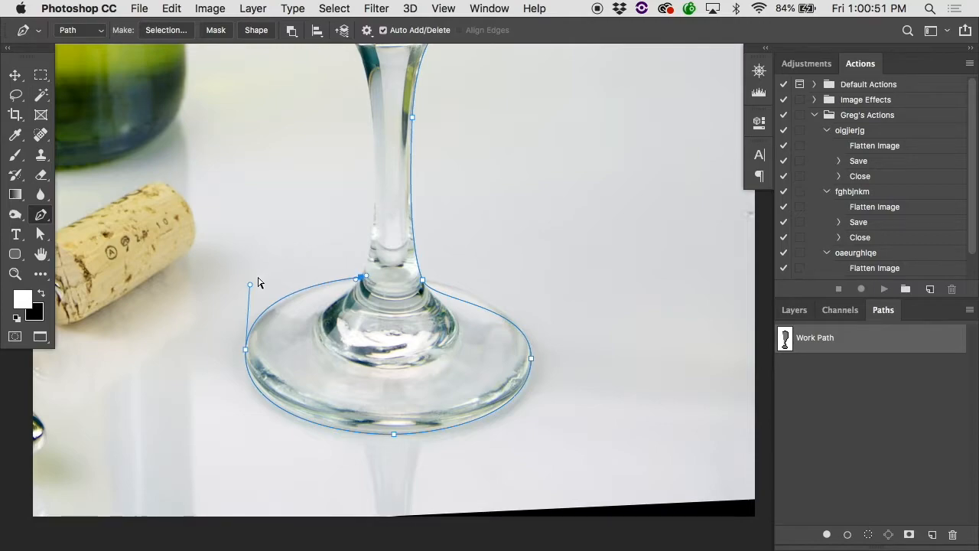
left_click_drag(253, 287, 248, 486)
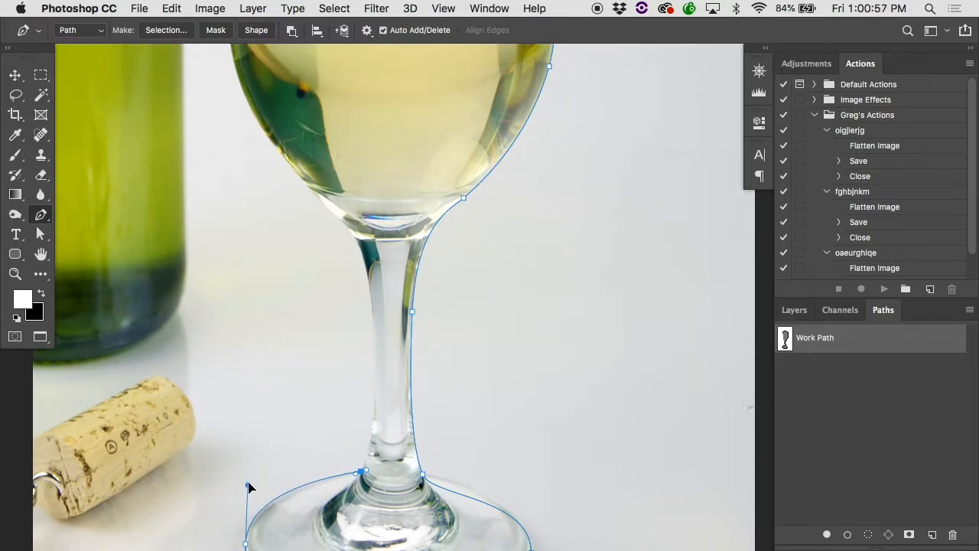
scroll(249, 489, "down", 4)
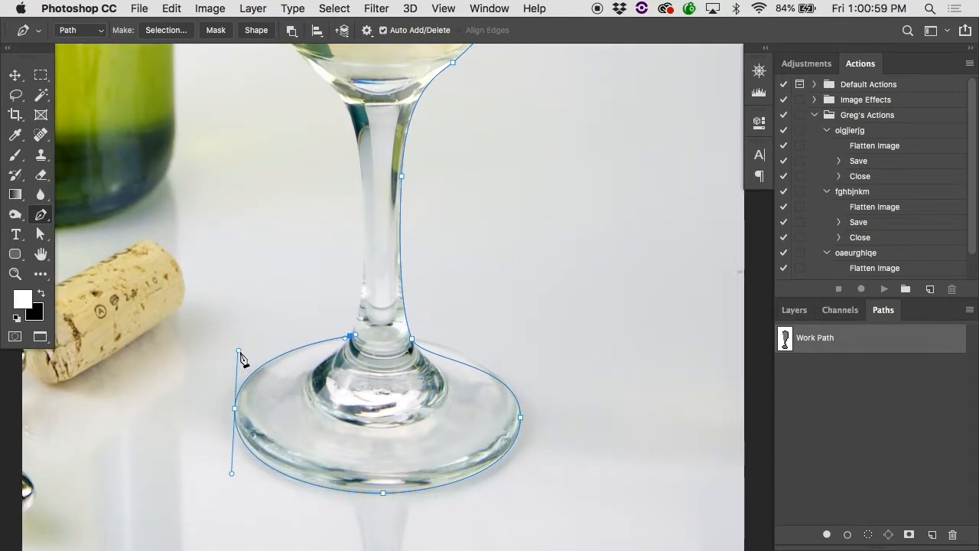
left_click_drag(240, 350, 237, 325)
Extend the path with curved anchors up the left side of the stem to the underside of the bowl
left_click_drag(364, 224, 363, 153)
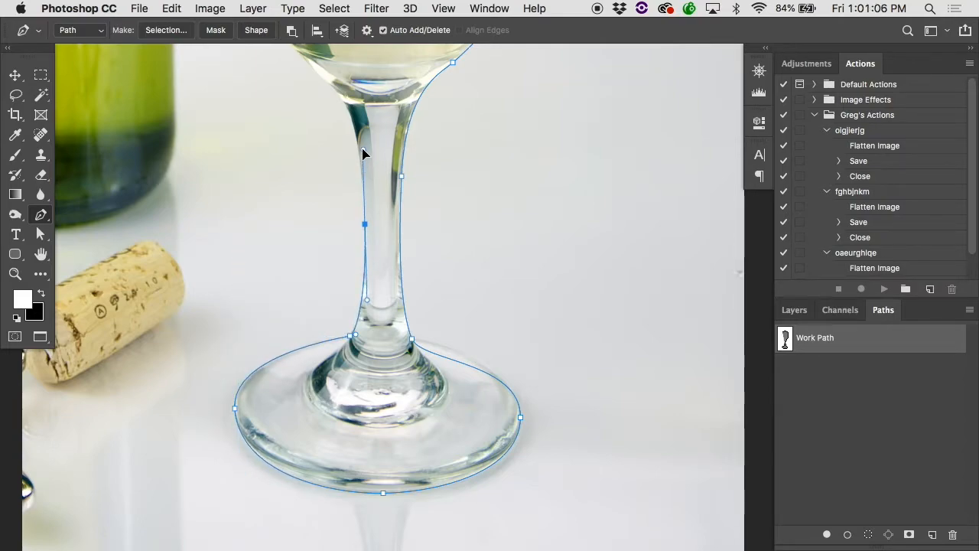
left_click_drag(330, 86, 303, 101)
scroll(302, 102, "up", 4)
scroll(319, 253, "right", 1)
scroll(318, 253, "down", 1)
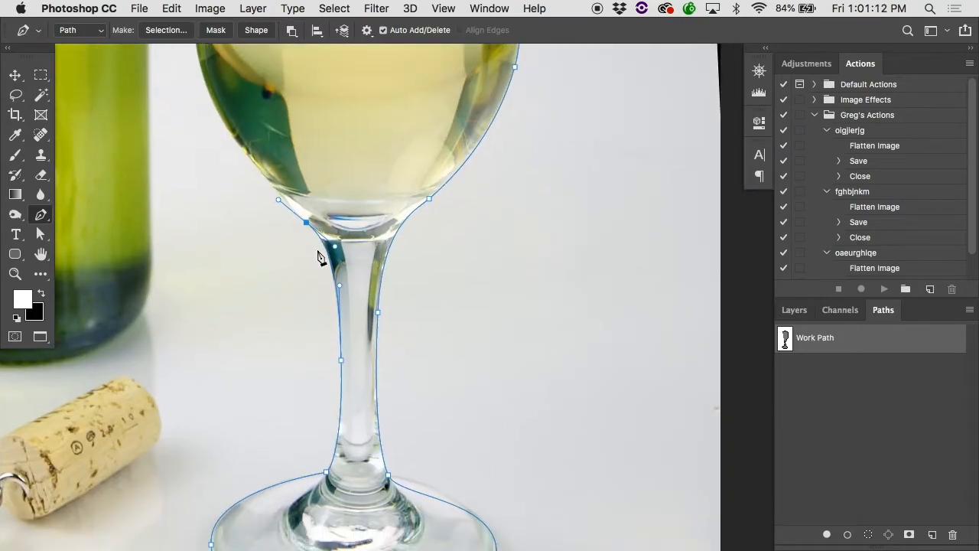
Adjust the handles of the anchor at the stem's lower right so the path fits both the stem and the foot's upper-right edge
left_click(393, 451)
left_click_drag(390, 448, 287, 158)
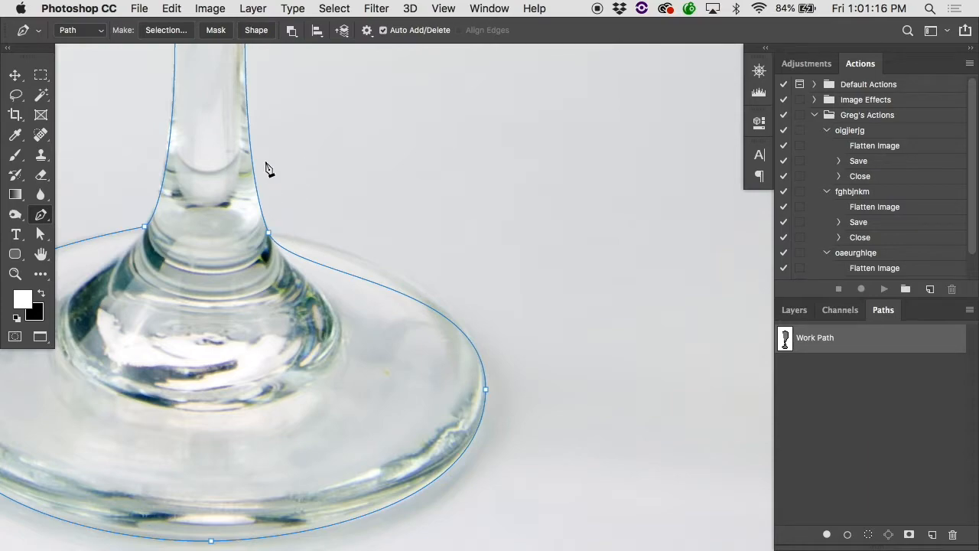
left_click(269, 239)
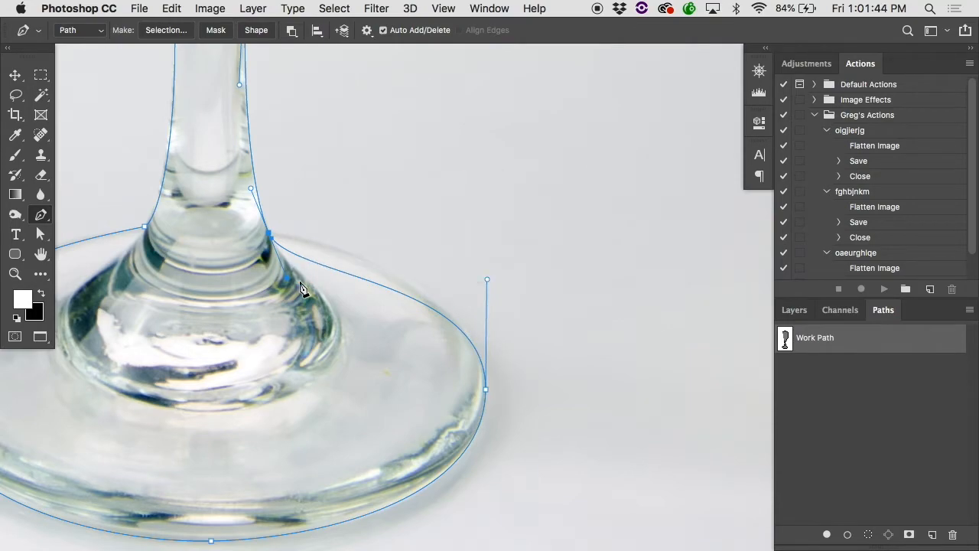
left_click_drag(286, 278, 309, 242)
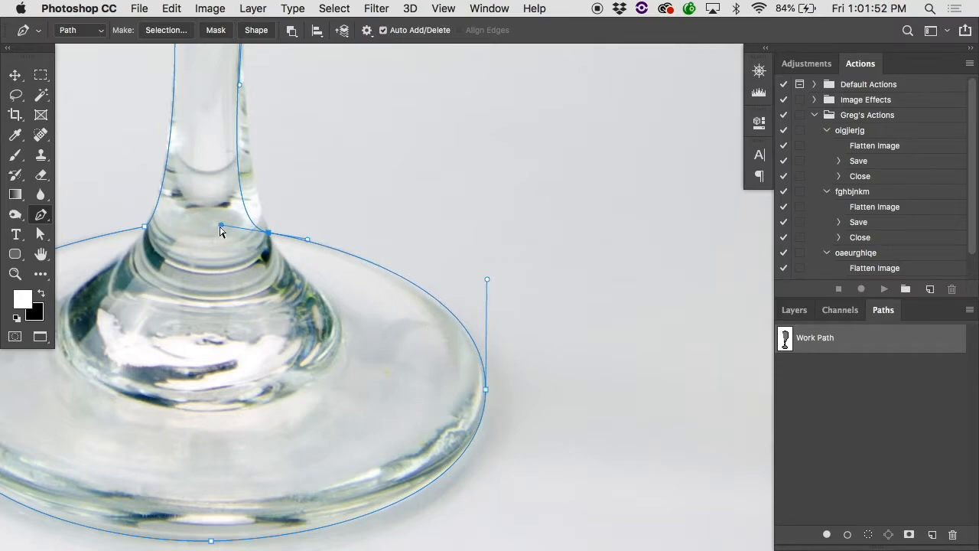
left_click_drag(221, 224, 249, 187)
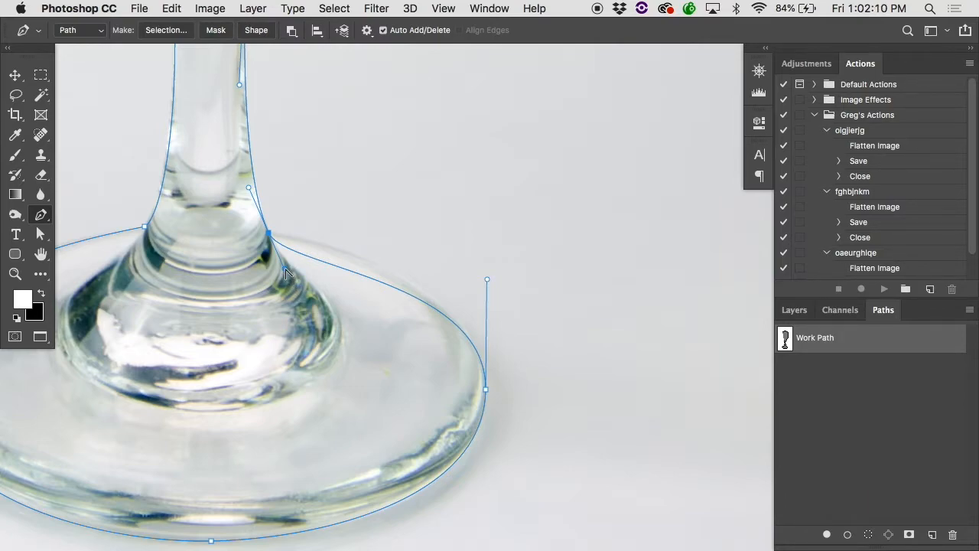
left_click_drag(285, 269, 301, 239)
Complete the outline with anchors up the left side of the bowl to the starting point at the rim
scroll(305, 286, "up", 10)
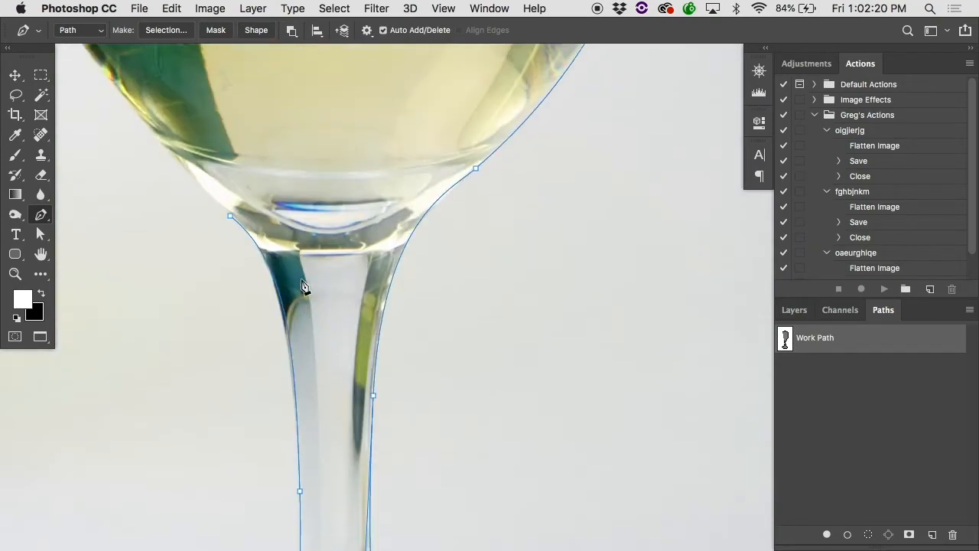
left_click(302, 281, "alt")
left_click(301, 281, "alt")
left_click_drag(250, 180, 255, 133)
scroll(230, 145, "up", 5)
left_click_drag(255, 133, 255, 132)
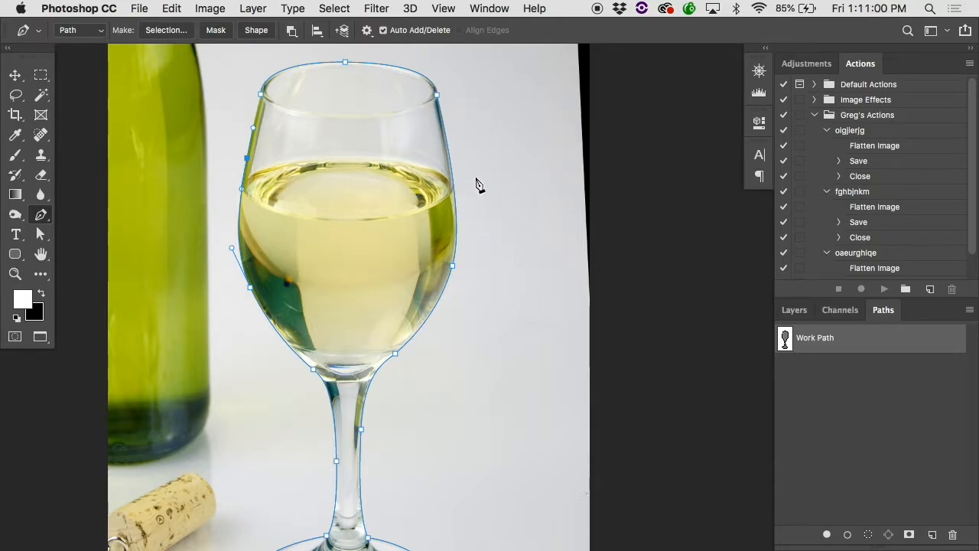
Deselect the work path, reactivate it, and select the glass outline to show its anchor points
left_click(825, 378)
left_click(808, 338)
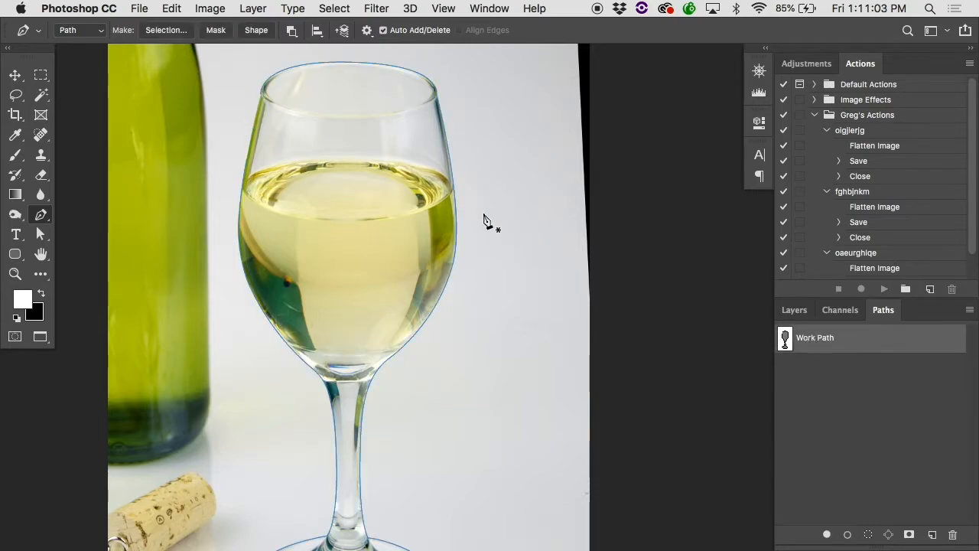
left_click(458, 213, "super")
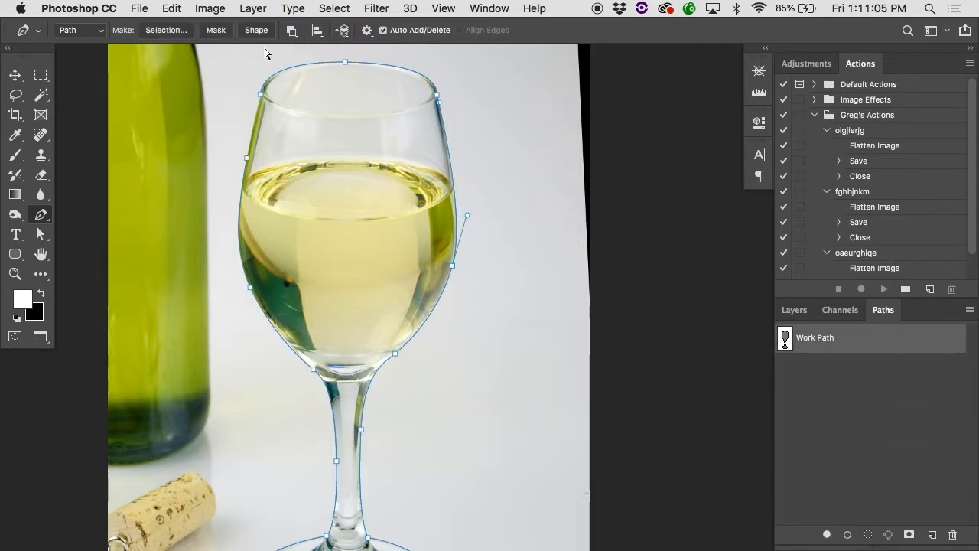
left_click(247, 159, "super")
Change the glass path's operation from Subtract Front Shape to Combine Shapes and check its thumbnail
left_click(292, 31)
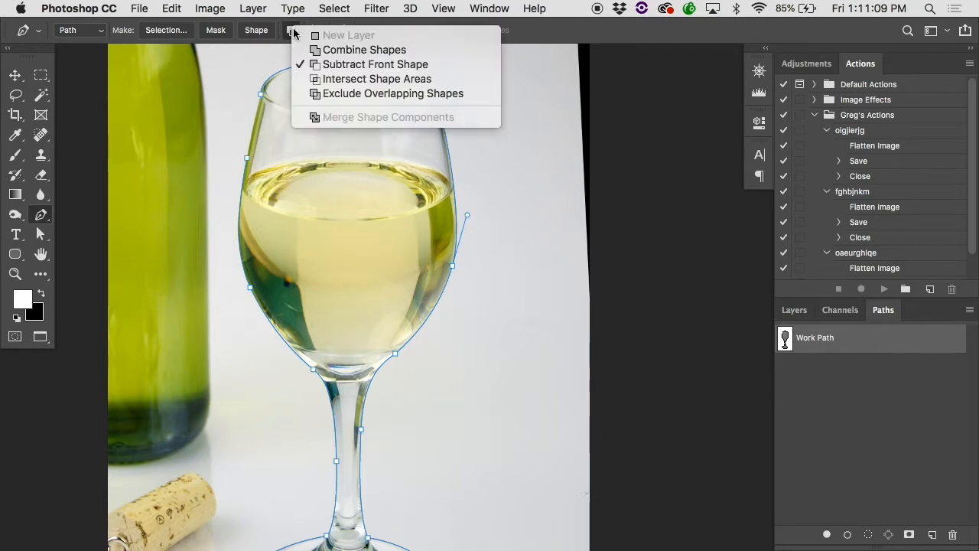
left_click(291, 31)
left_click(288, 32)
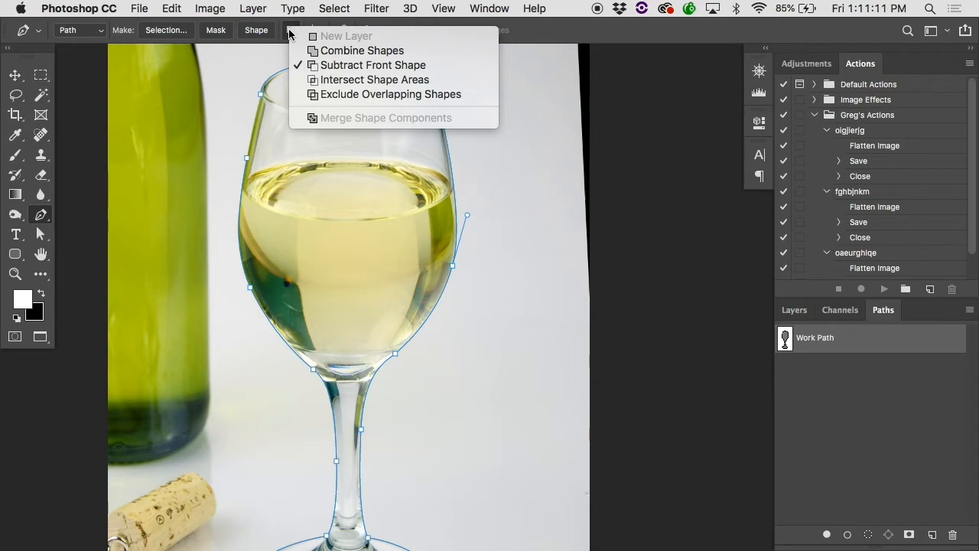
left_click(332, 51)
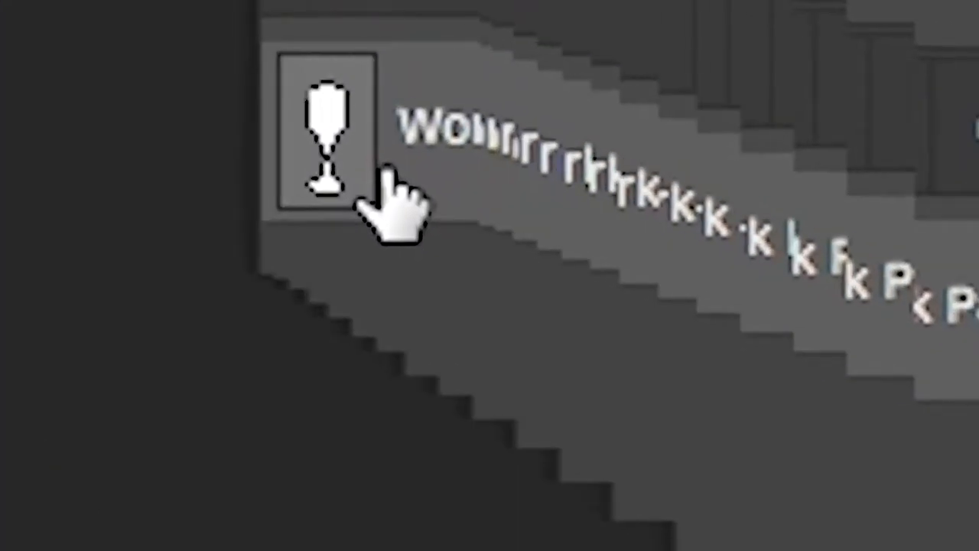
left_click_drag(816, 355, 806, 343)
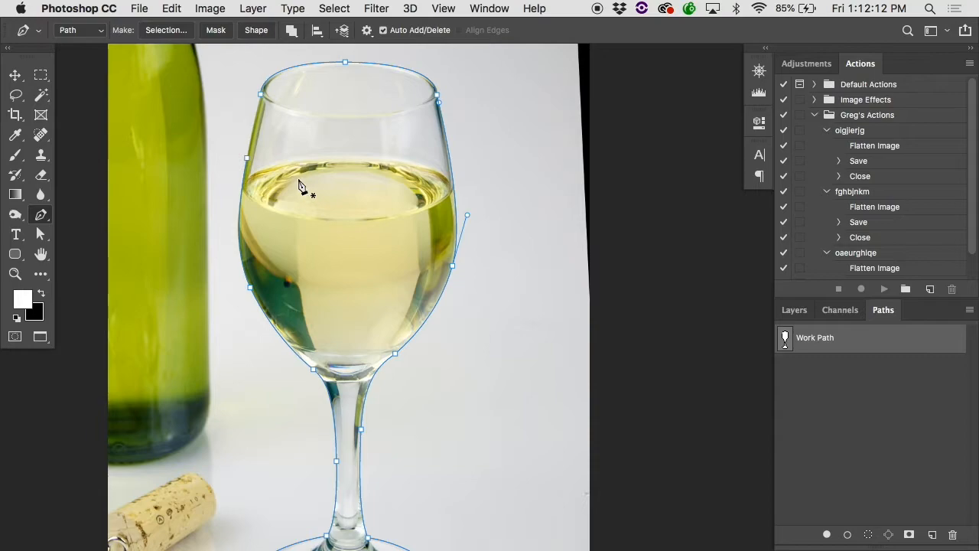
Select the rim anchor and the anchor below it on the bowl's left edge to examine their handles
scroll(302, 191, "up", 4)
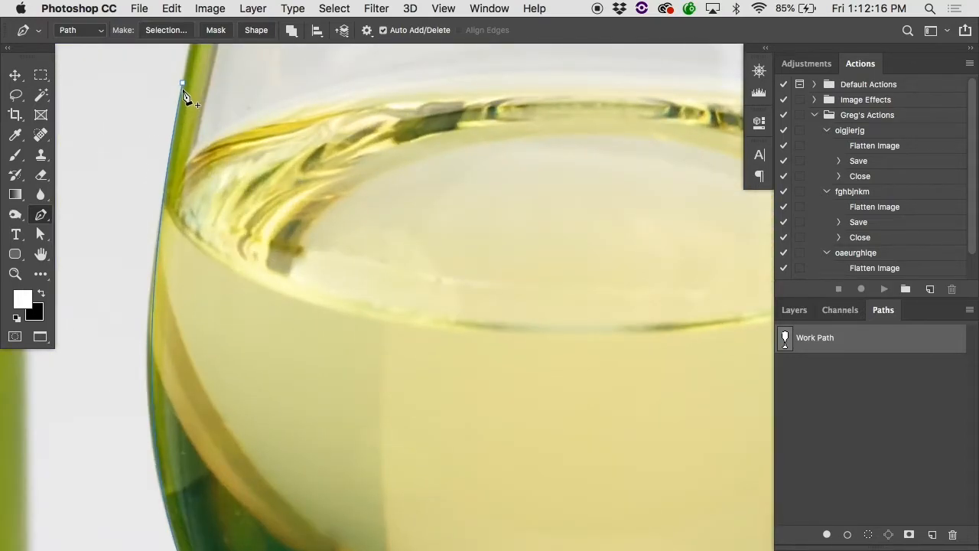
scroll(188, 96, "up", 10)
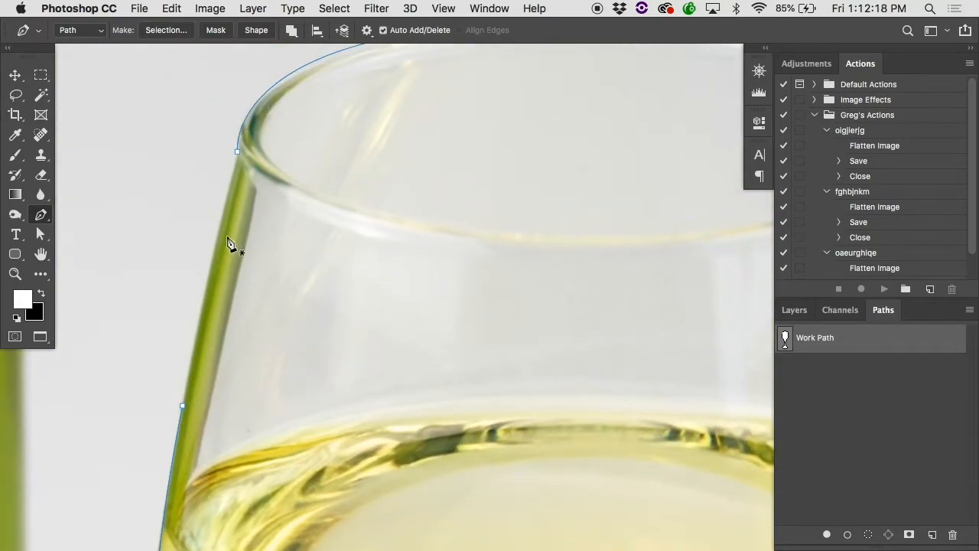
left_click(237, 152)
scroll(197, 402, "down", 3)
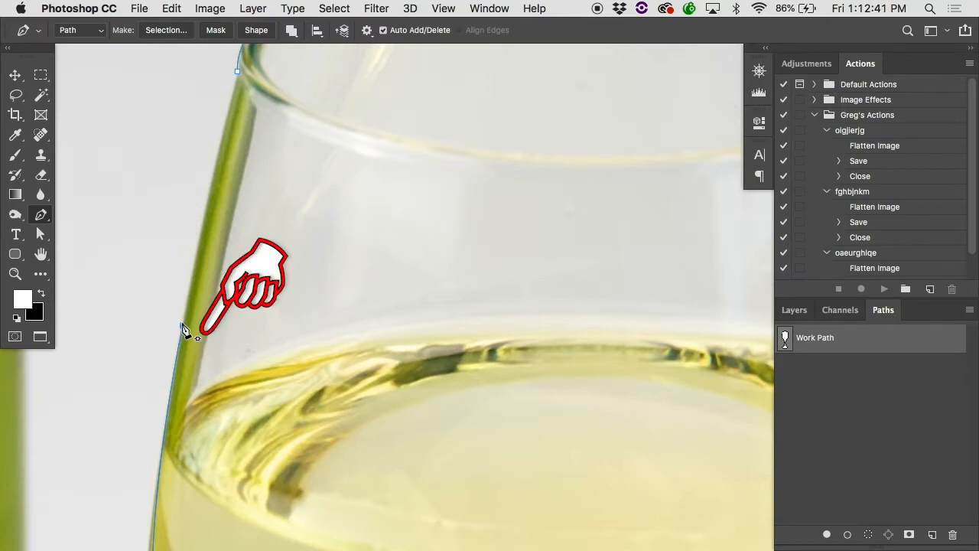
left_click(183, 329)
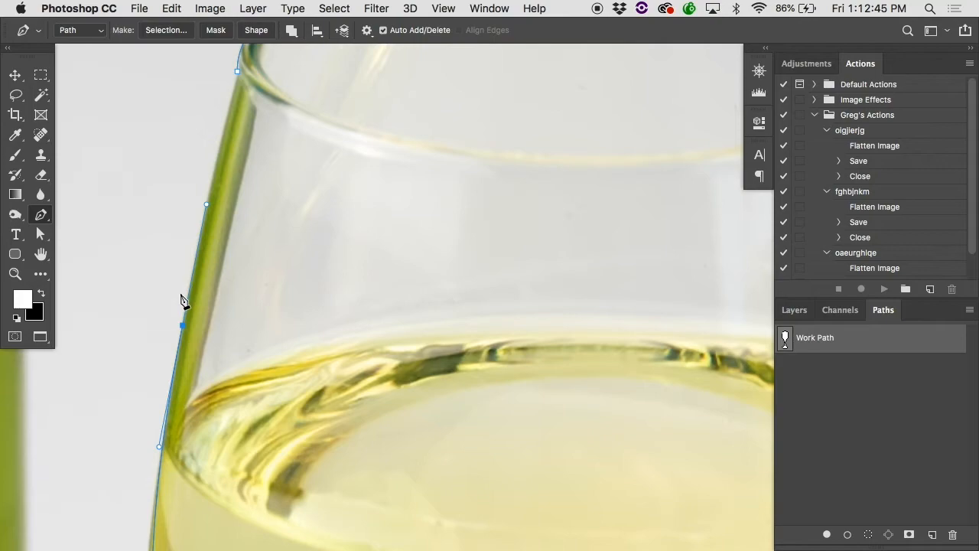
scroll(208, 178, "up", 3)
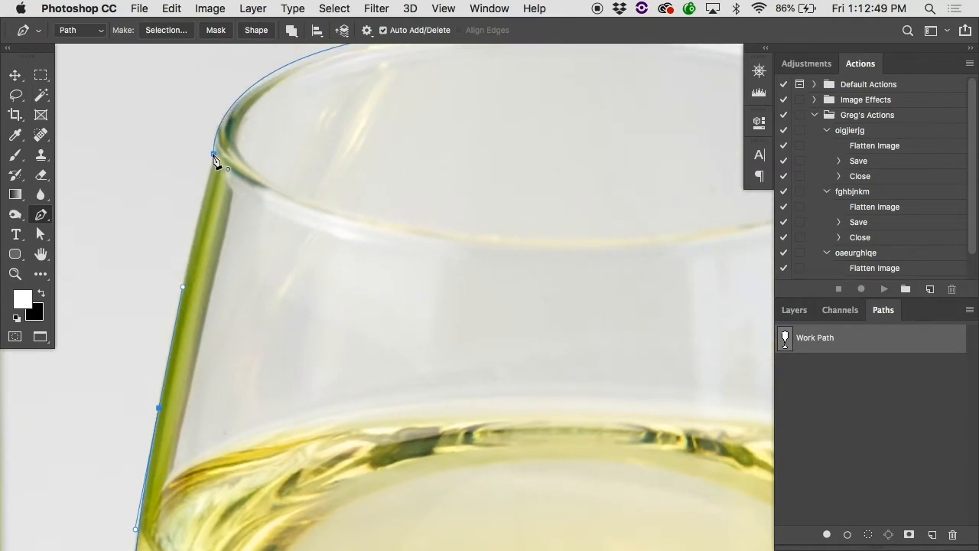
left_click(215, 156)
Load the glass path as a selection and use it to add a layer mask to the Background photo
left_click(869, 534)
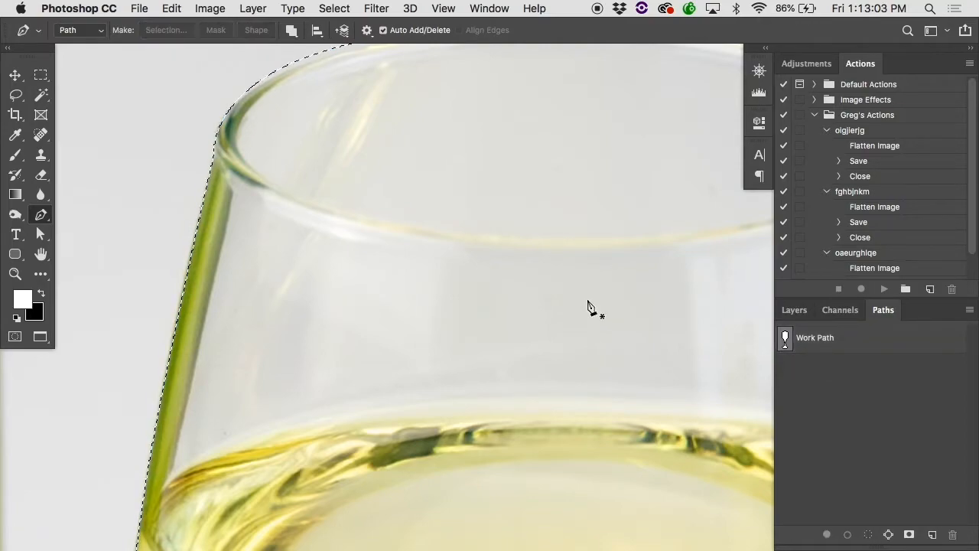
key("super+minus")
key("super+minus")
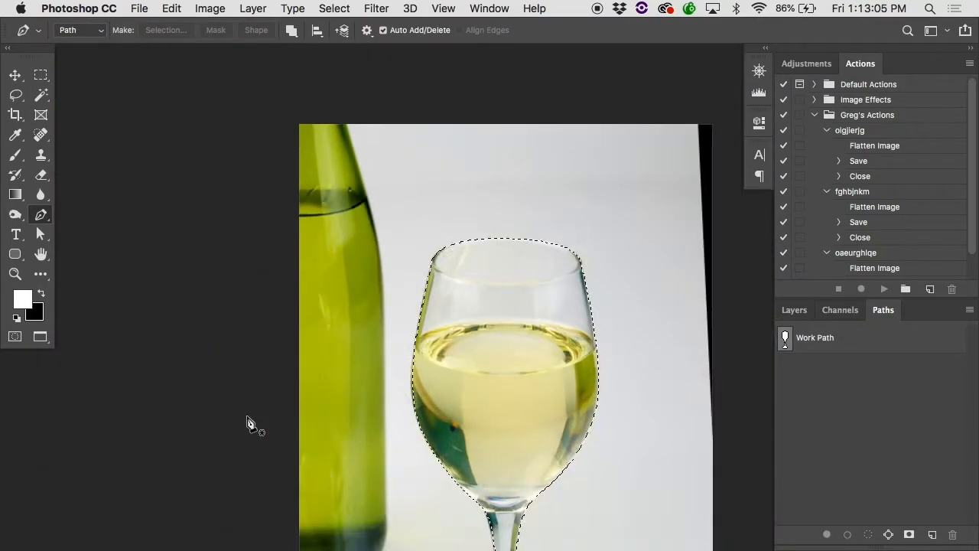
scroll(247, 418, "down", 5)
key("super+minus")
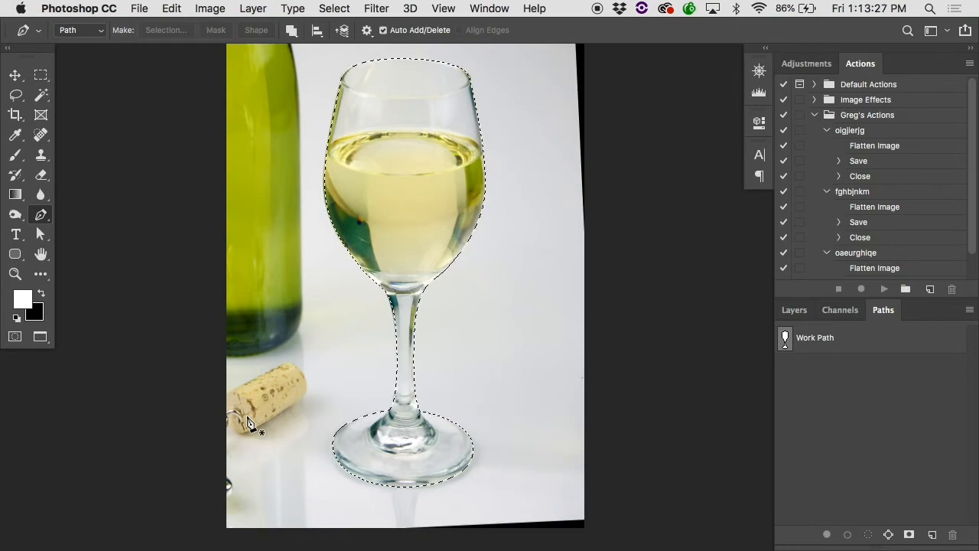
left_click(785, 317)
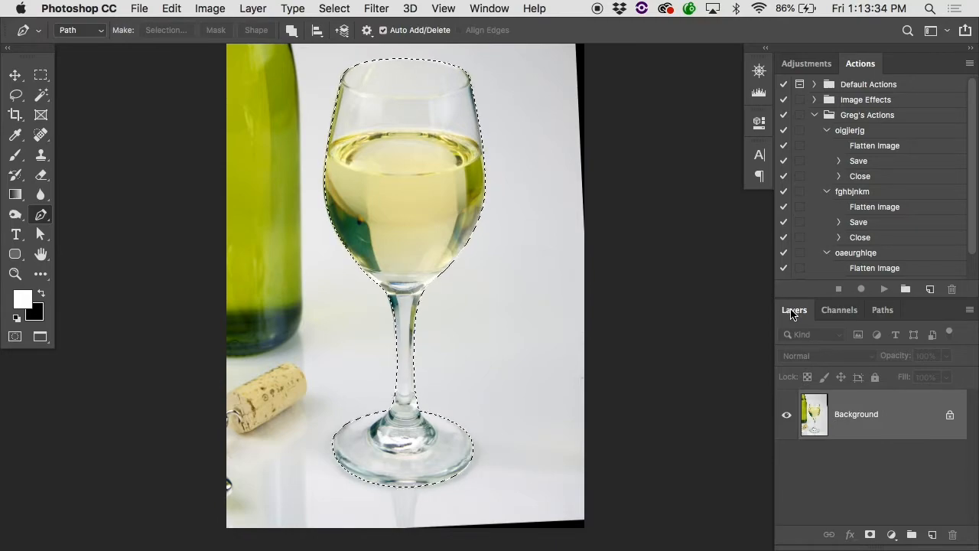
left_click(871, 535)
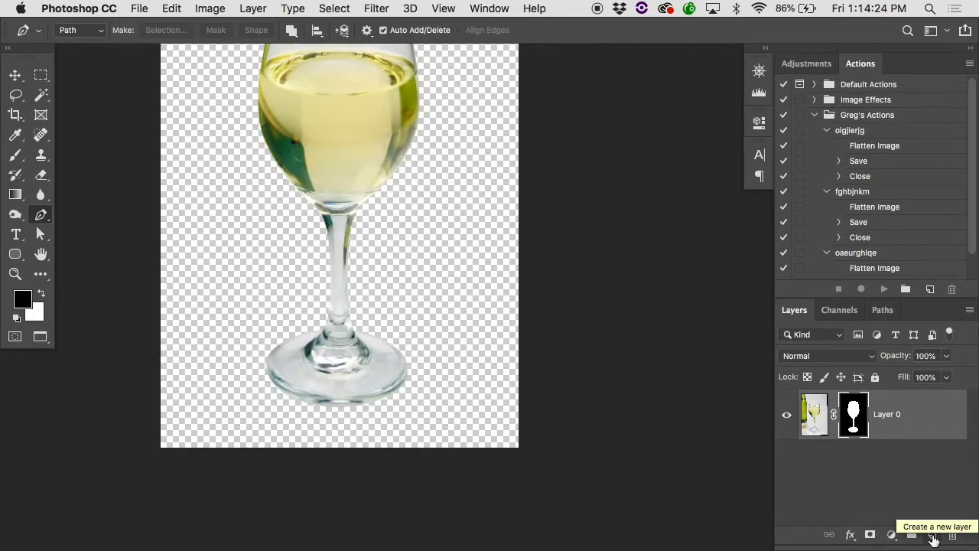
Add a new layer, fill it with white at 100% opacity in Normal mode, and place it below the masked glass layer
left_click(933, 535)
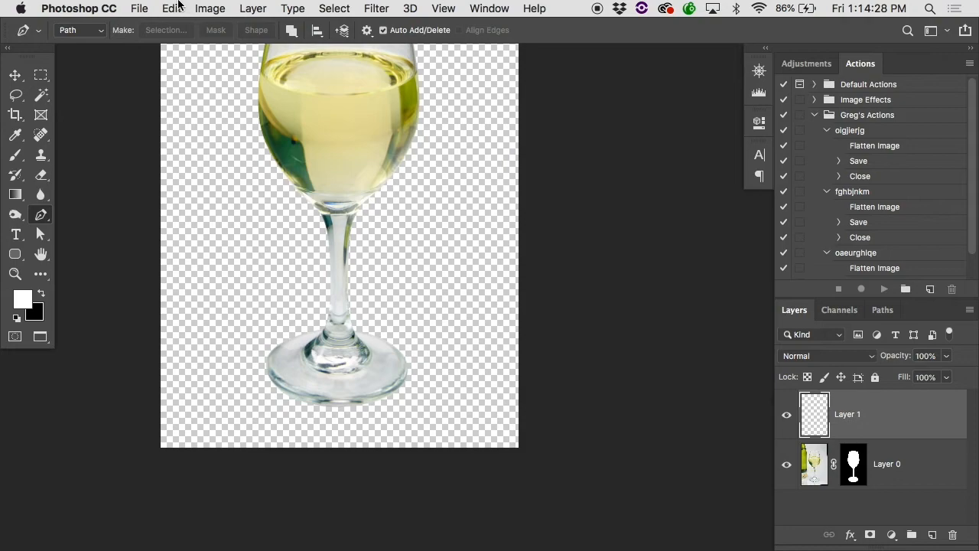
left_click(172, 8)
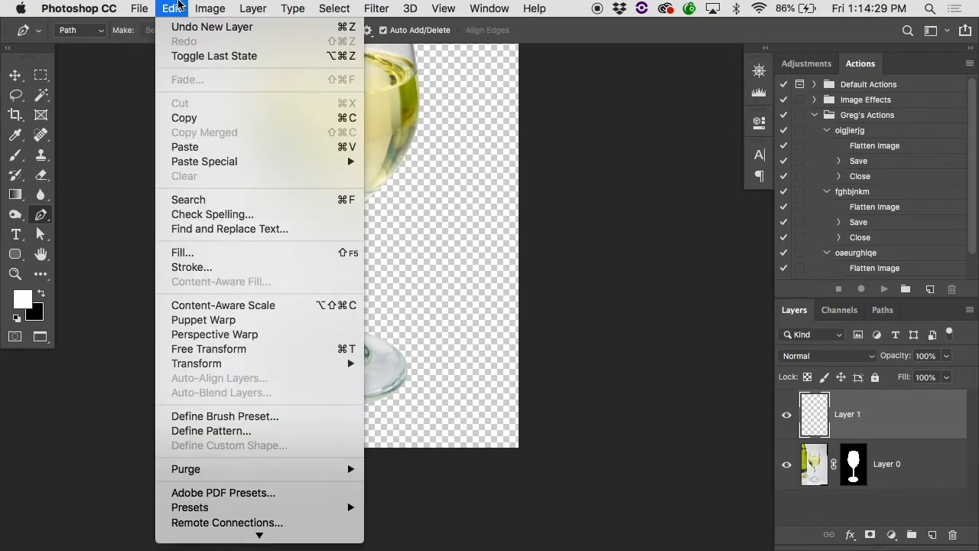
left_click(191, 253)
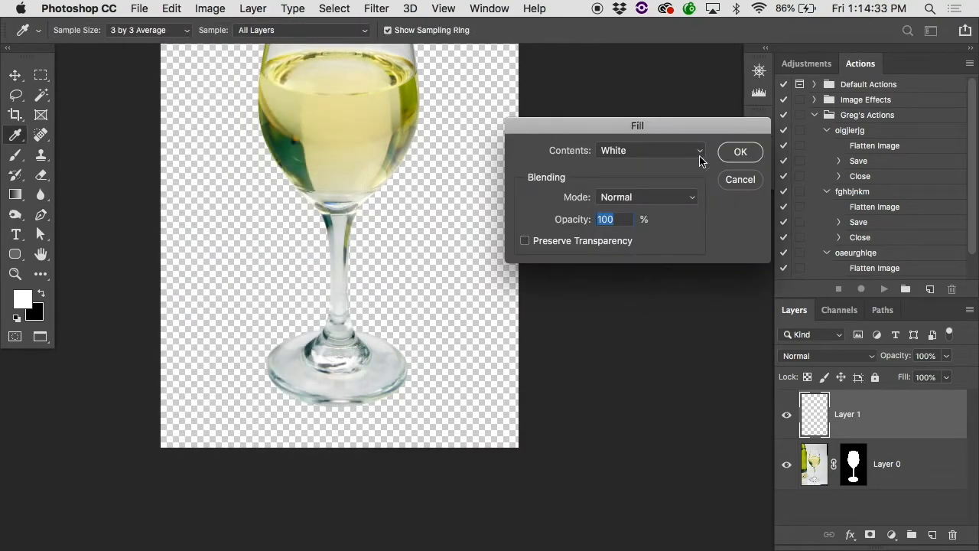
left_click(741, 152)
key("p")
left_click_drag(815, 417, 821, 480)
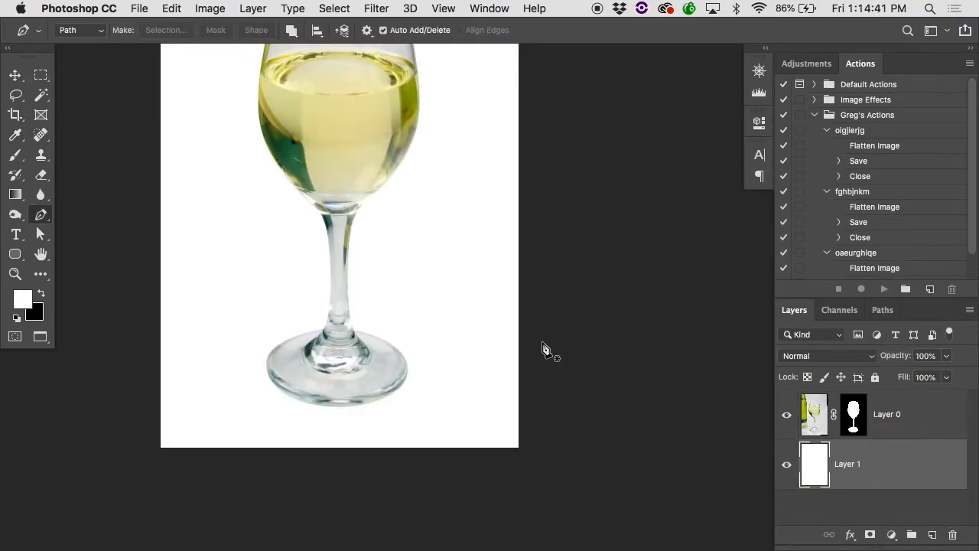
key("super+minus")
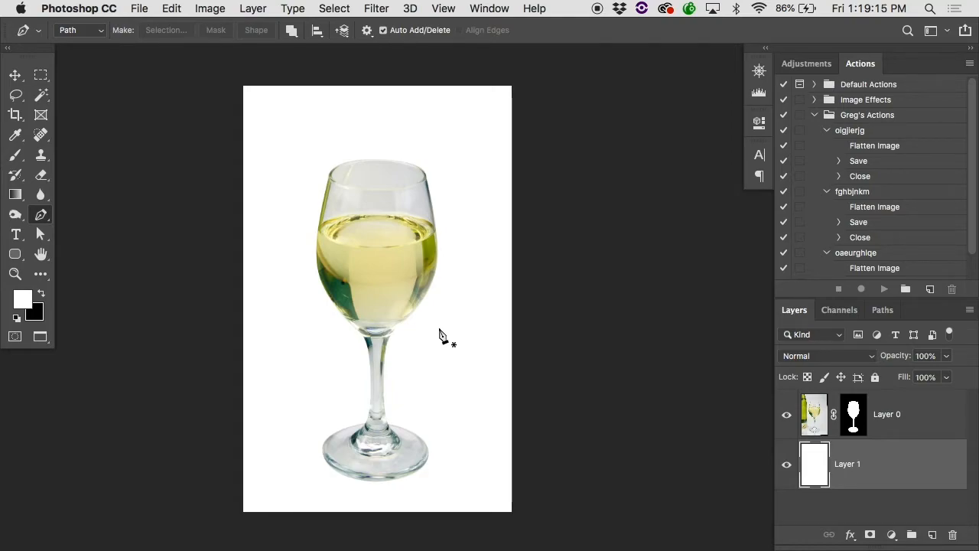
Disable Layer 0's mask to examine the glass foot and the stem's reflection beneath it, and re-enable the mask
left_click(855, 413, "shift")
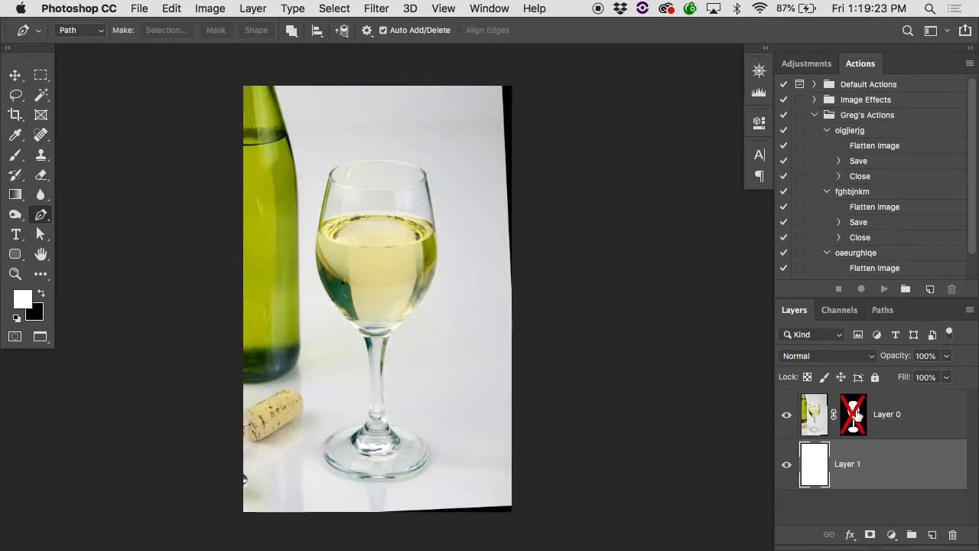
key("super+1")
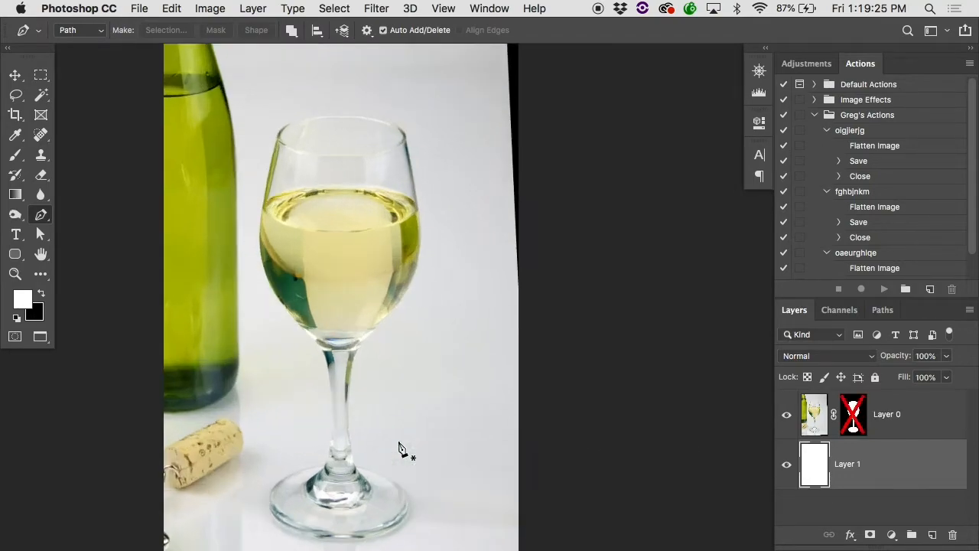
scroll(399, 444, "down", 5)
key("super+plus")
scroll(399, 446, "left", 5)
scroll(399, 446, "down", 3)
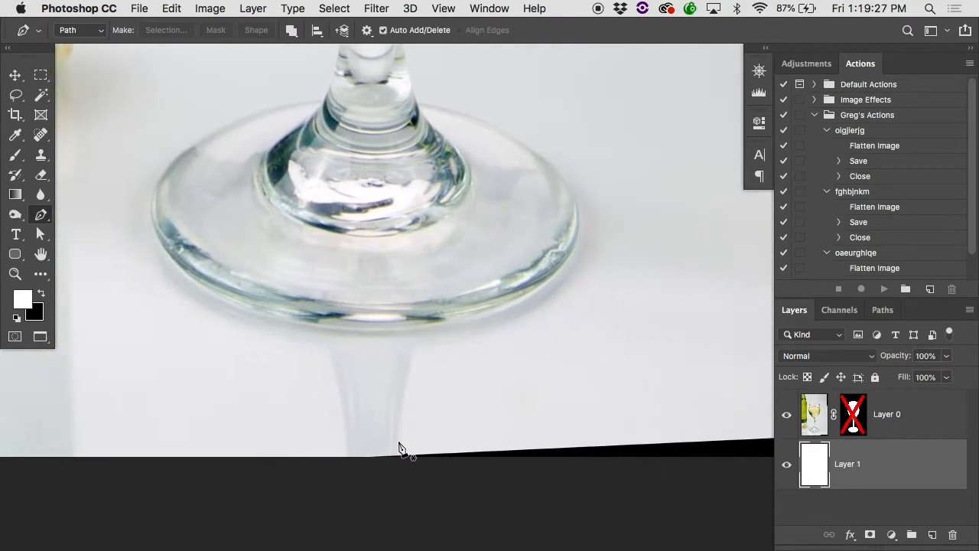
key("super+minus")
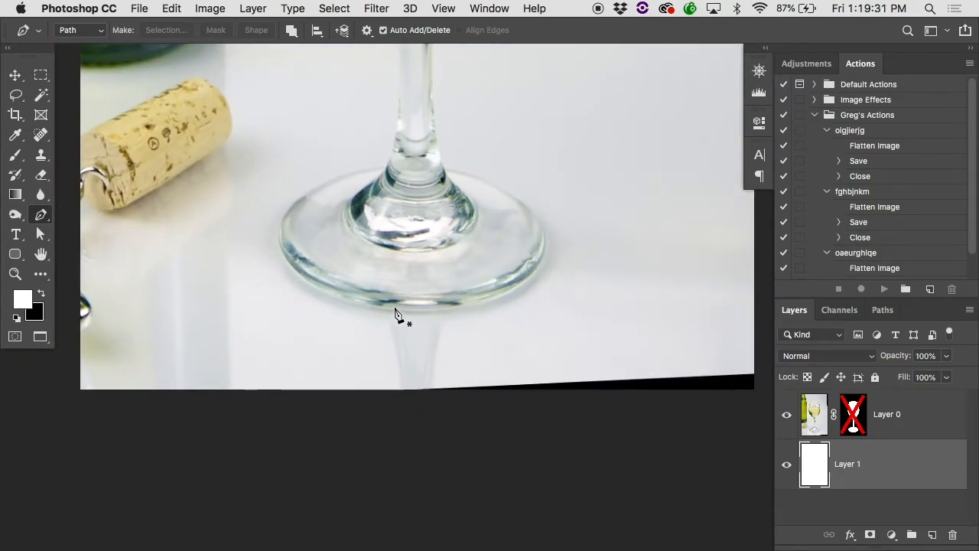
left_click(855, 414, "shift")
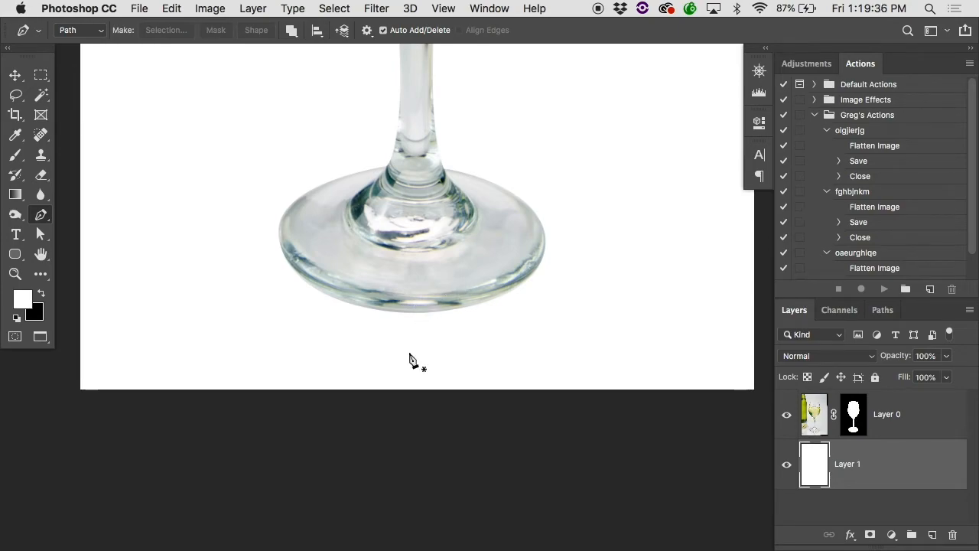
Target Layer 0's mask with the Brush tool and compare the isolated mask with the unmasked photo around the foot
left_click(855, 416)
key("b")
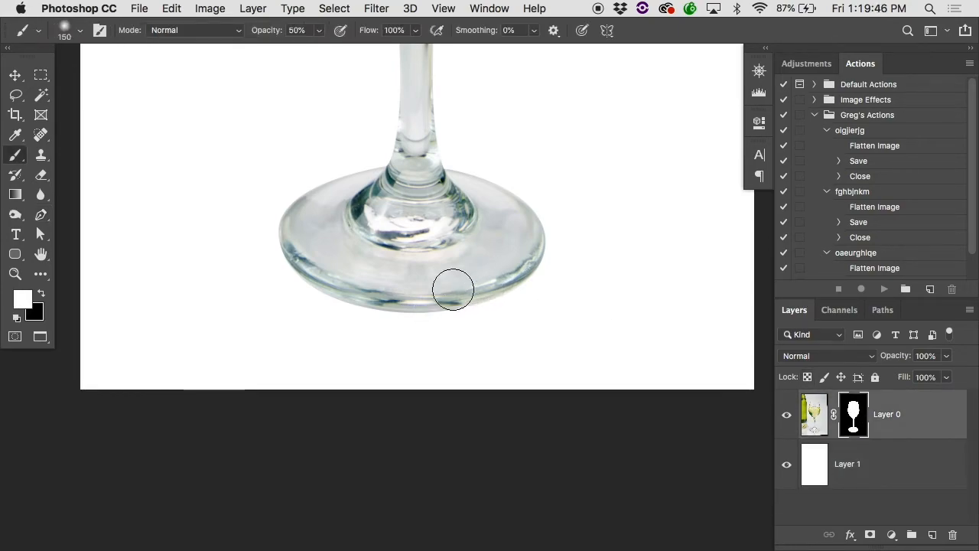
left_click(865, 411, "alt")
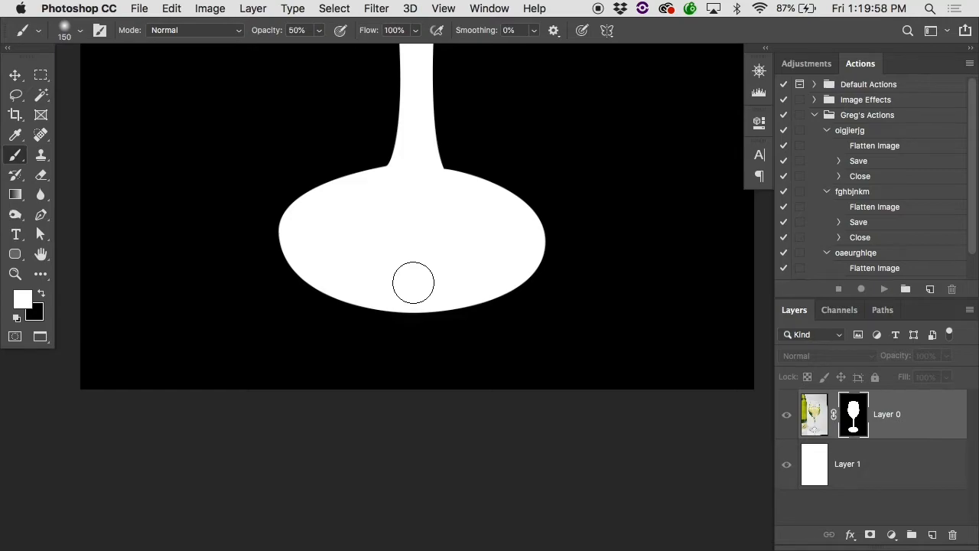
left_click(853, 417, "shift")
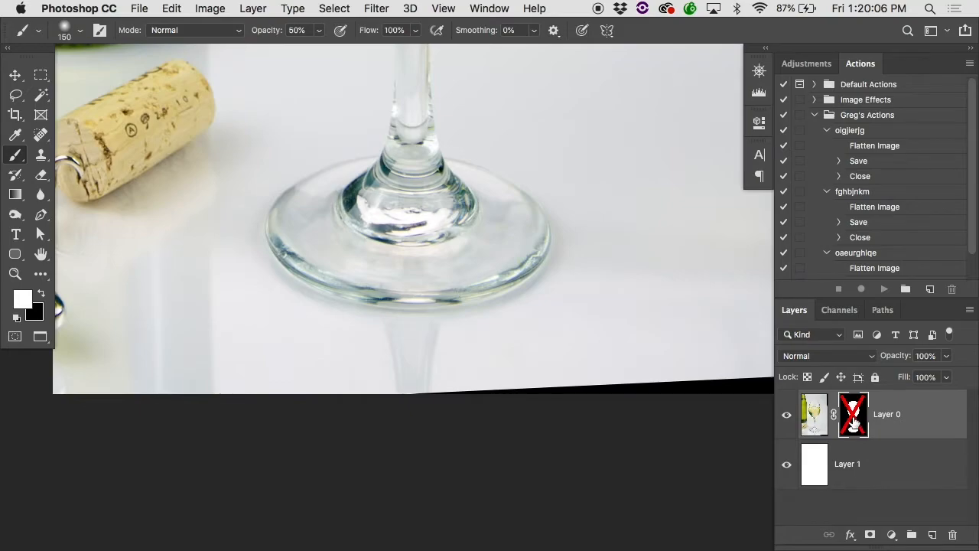
left_click(853, 423, "shift")
left_click(853, 423, "shift")
left_click(497, 389, "super")
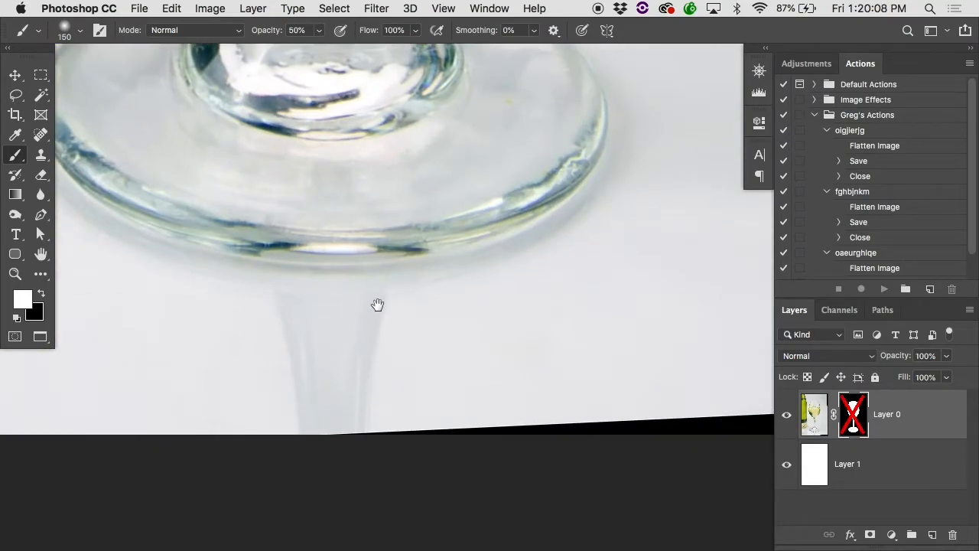
left_click(857, 419, "alt")
Set the brush to 70 px with 0% hardness for painting on the mask
key("bracketleft")
key("bracketleft")
key("bracketleft")
key("bracketleft")
key("bracketleft")
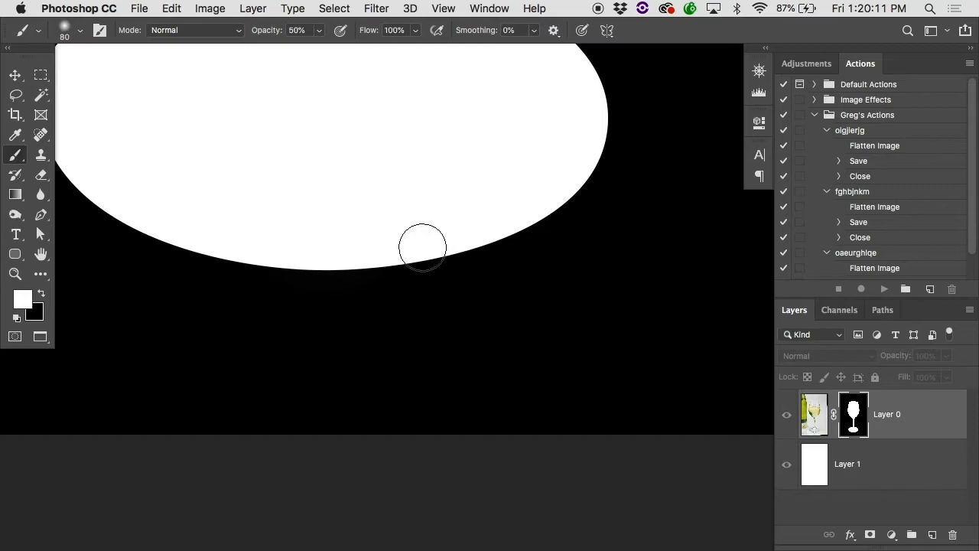
right_click(414, 233)
left_click_drag(516, 89, 474, 88)
key("Return")
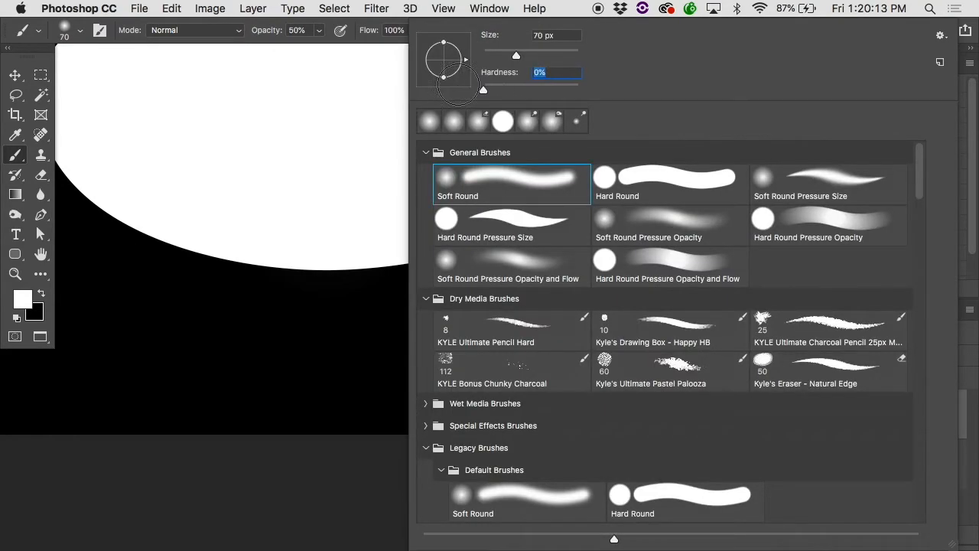
Show Layer 0's mask as a red overlay and set the brush to black at 100% opacity
mouse_move(345, 205)
left_mouse_down()
mouse_move(323, 411)
mouse_move(325, 180)
left_mouse_up()
key("super+2")
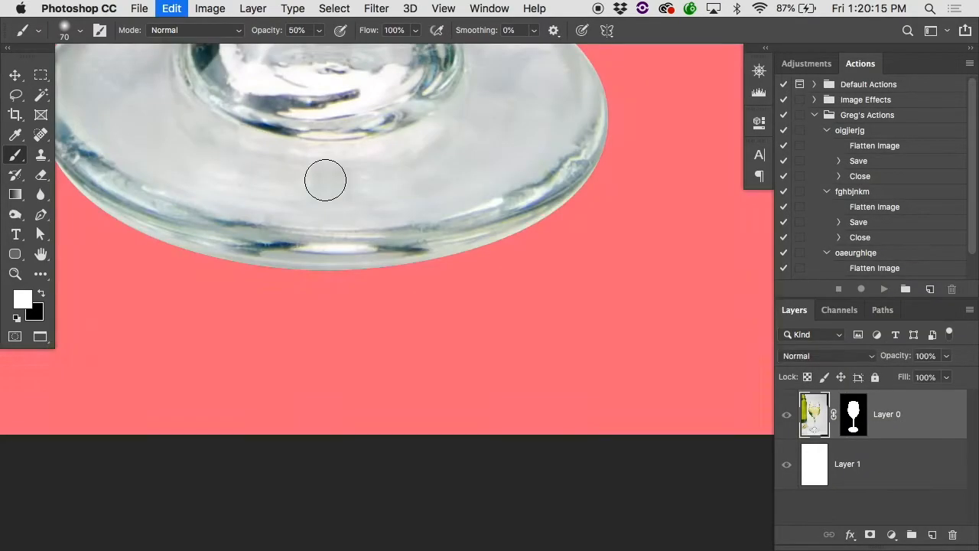
key("x")
key("0")
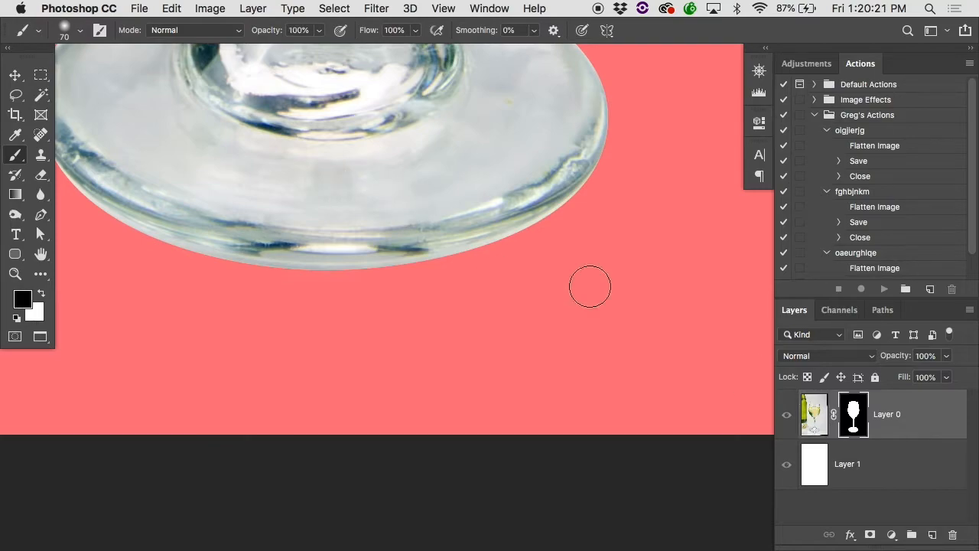
Toggle Quick Mask mode and the layer mask overlay on and off over the glass foot
key("q")
key("backslash")
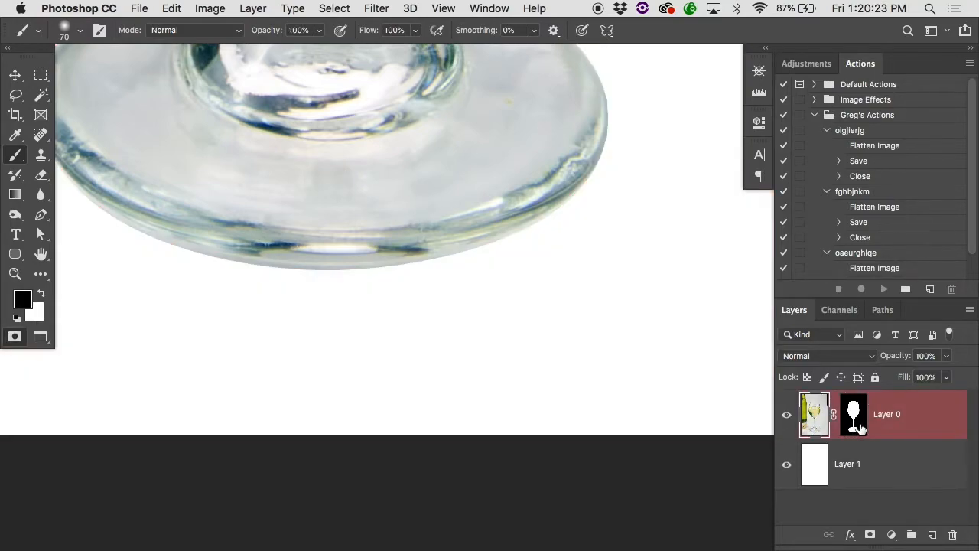
key("backslash")
key("backslash")
key("q")
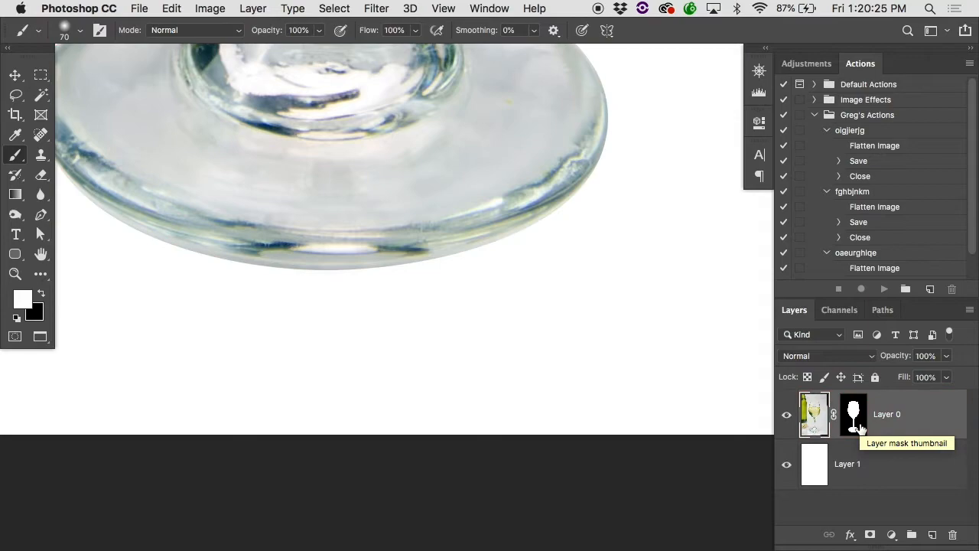
key("backslash")
key("backslash")
left_click(597, 348, "alt+super")
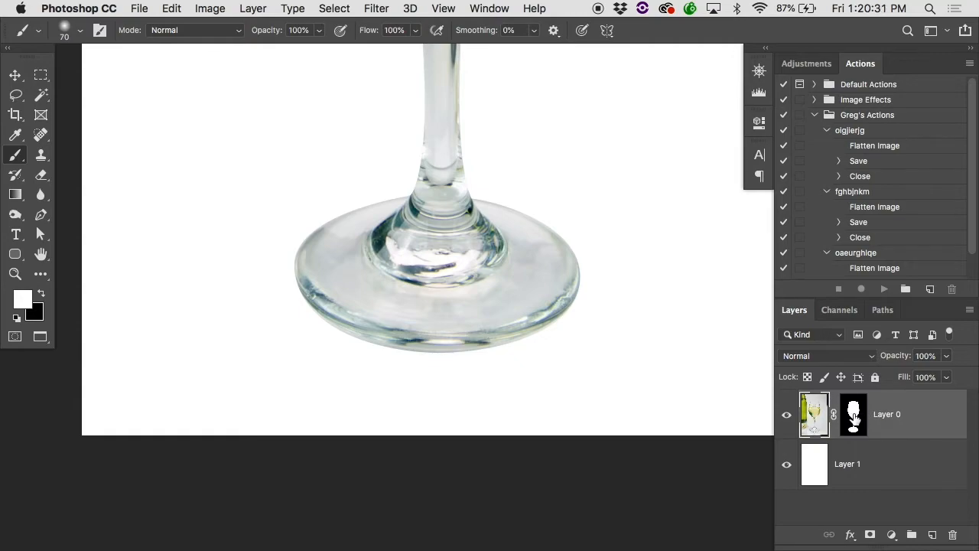
Paint white on Layer 0's mask beneath the foot to reveal the stem's reflection down to the photo's lower edge
left_click(853, 416, "alt")
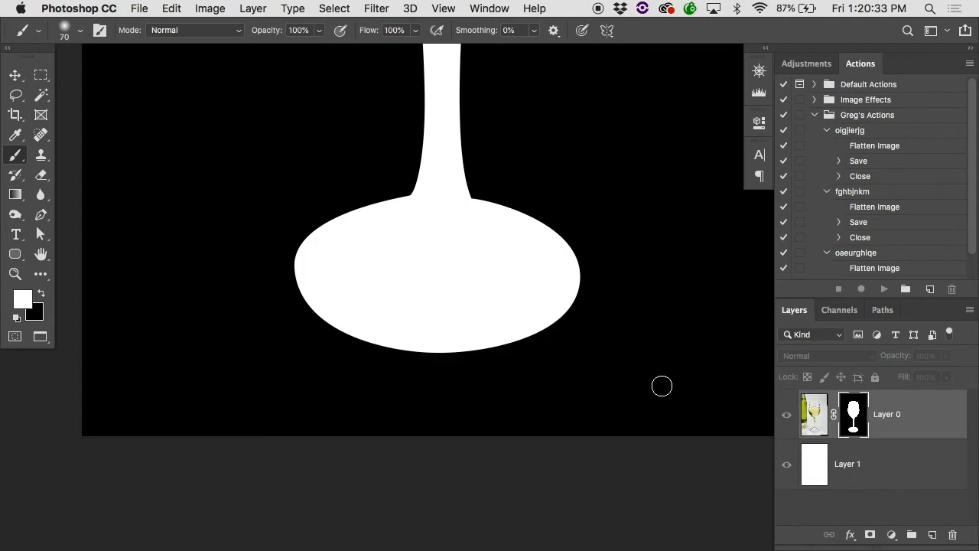
left_click_drag(448, 317, 443, 452)
left_click(855, 421, "alt")
left_click_drag(437, 338, 439, 483)
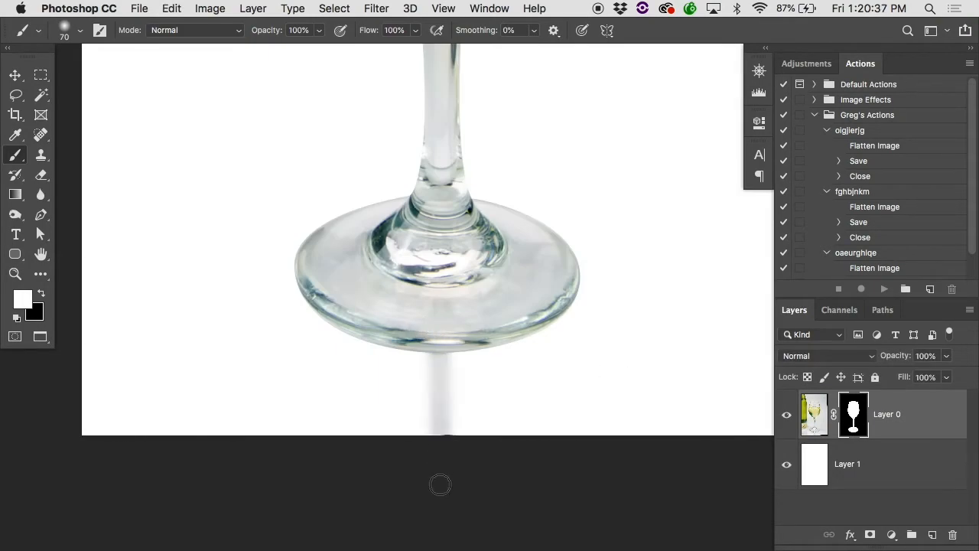
key("super+z")
key("super+z")
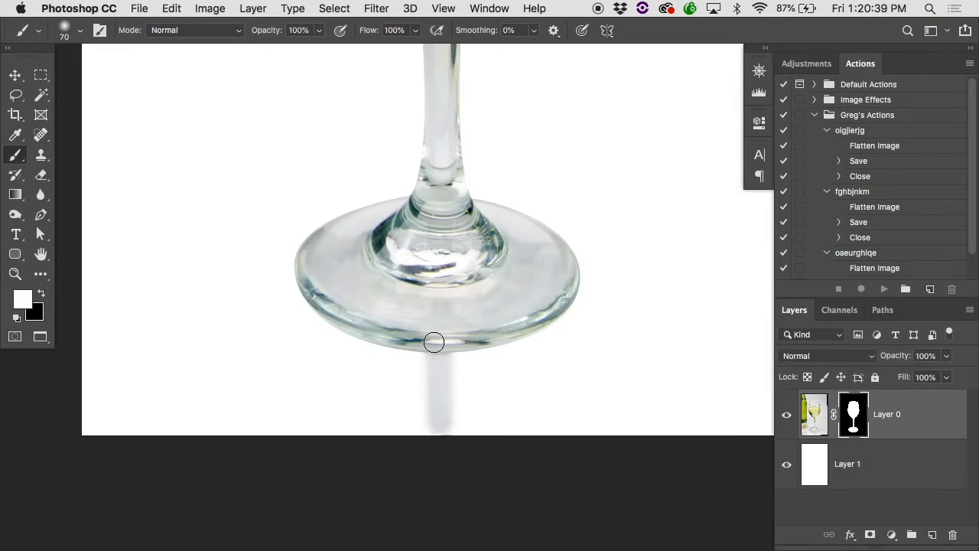
mouse_move(444, 440)
left_mouse_down()
mouse_move(461, 348)
mouse_move(448, 430)
left_mouse_up()
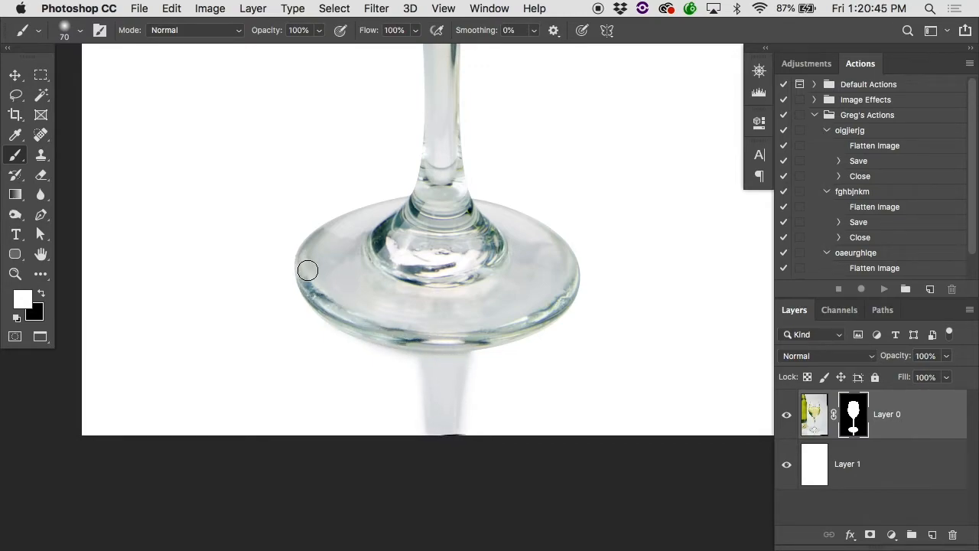
View Layer 0's mask by itself, examine its edges around the foot and stem reflection, and return to the image
left_click(856, 416, "alt")
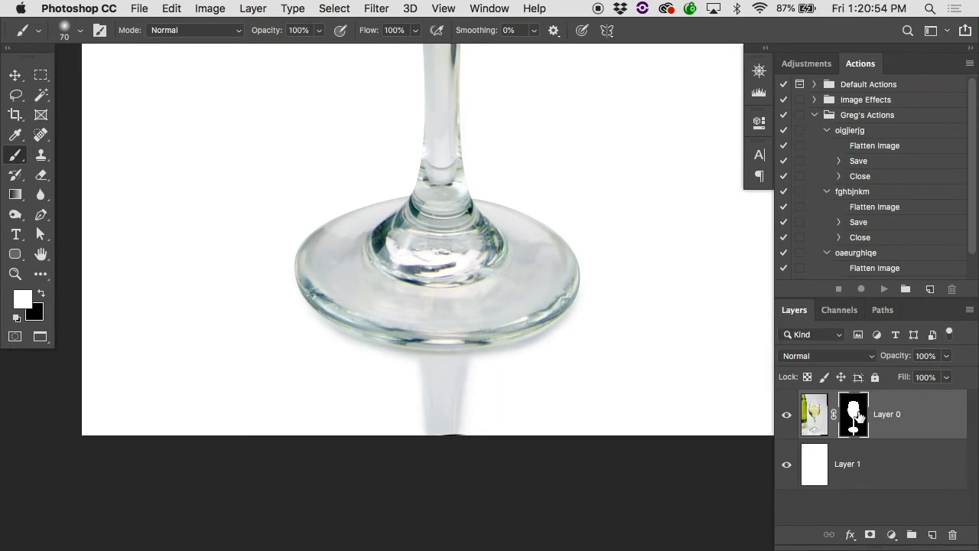
left_click(423, 304, "super")
left_click(358, 346, "super")
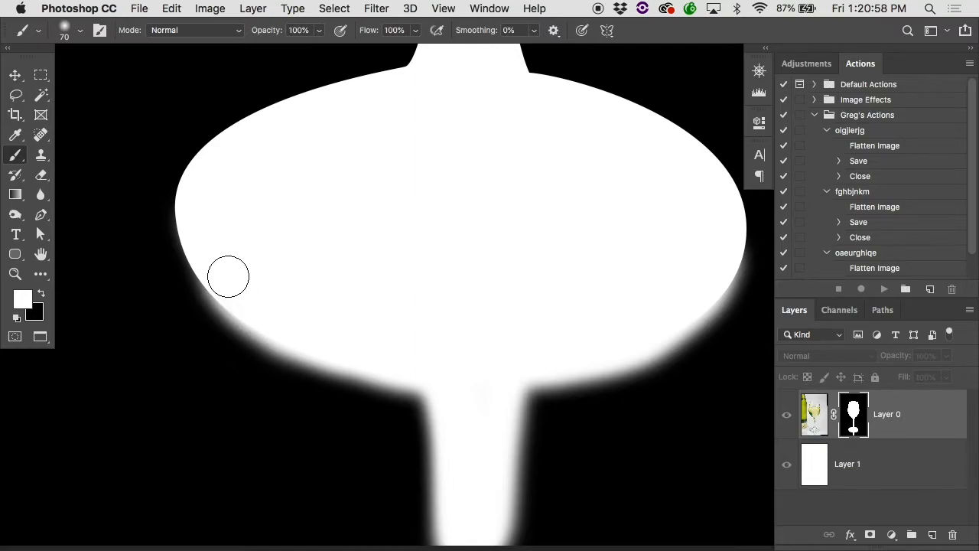
left_click(238, 293, "alt+super")
key("super+equal")
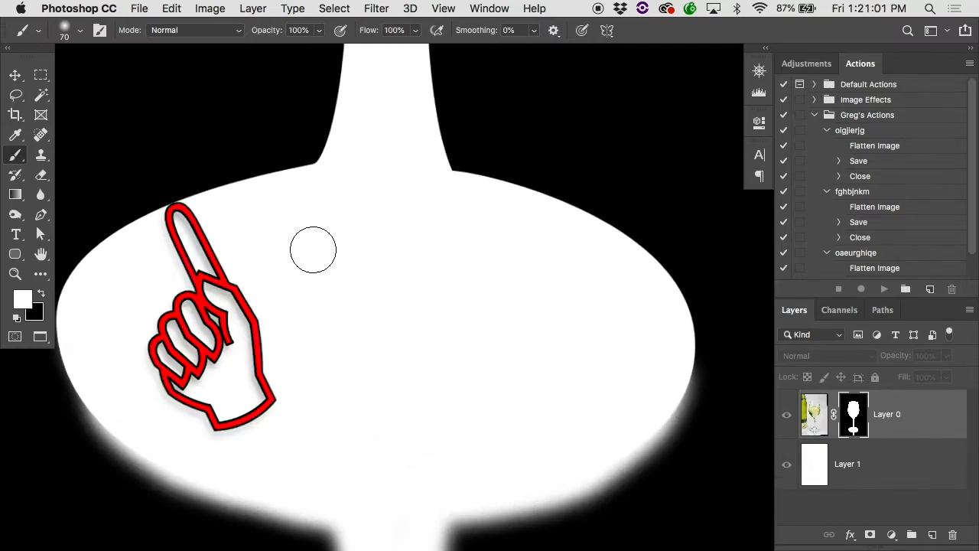
scroll(308, 217, "up", 8)
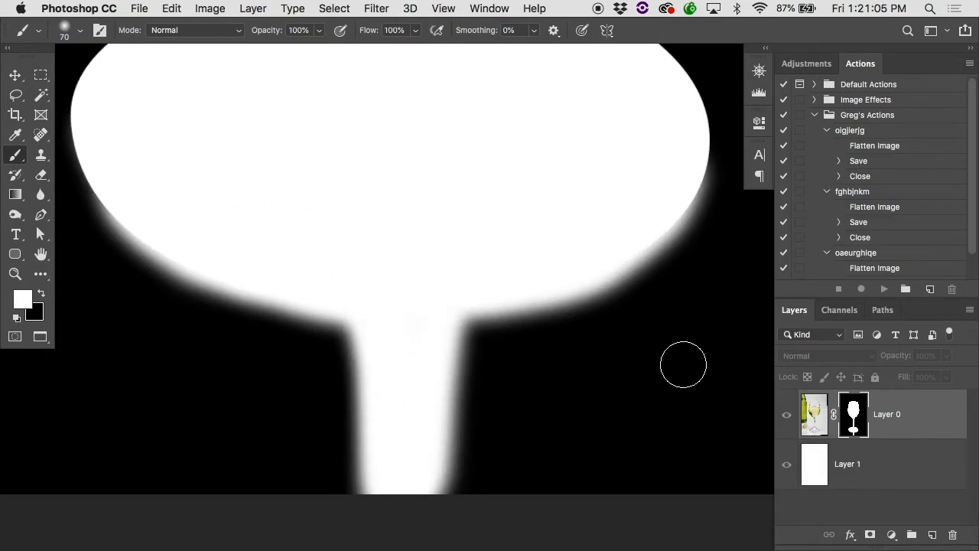
left_click(839, 415, "alt")
left_click(549, 376, "alt")
left_click(548, 377, "alt")
left_click(548, 377, "alt")
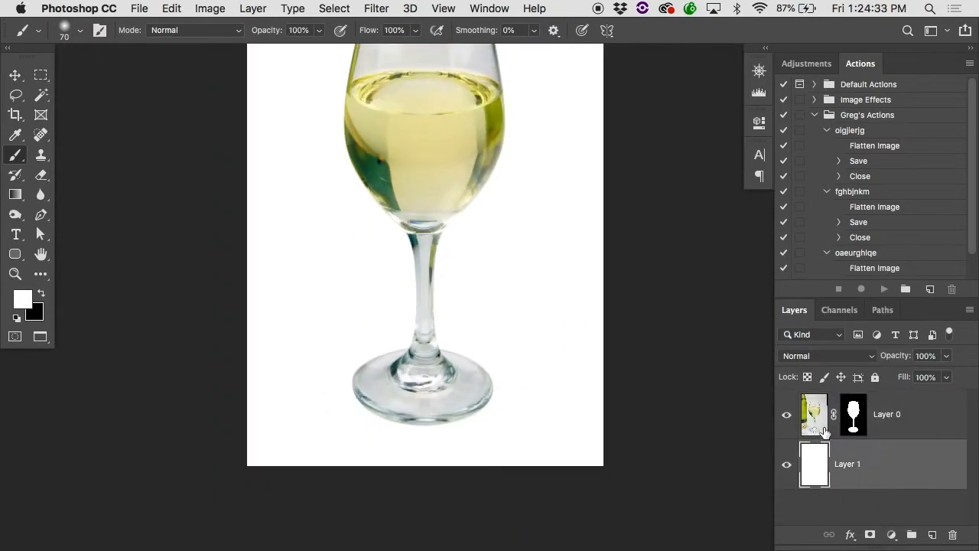
Target Layer 0's mask and try light gray #d0d0d0 as the foreground color with a different gray background color
left_click(856, 414)
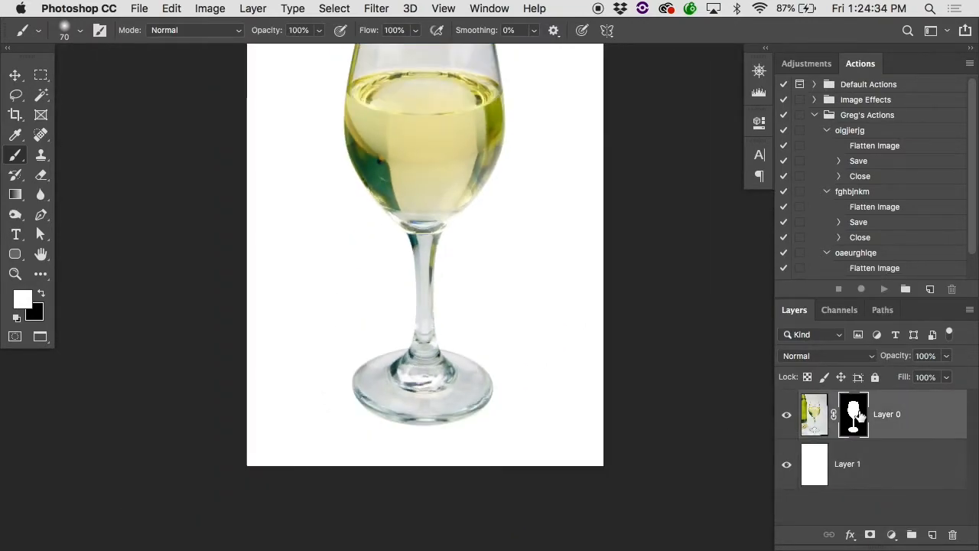
left_click(28, 304)
left_click(587, 240)
left_click_drag(586, 239, 575, 218)
left_click(899, 179)
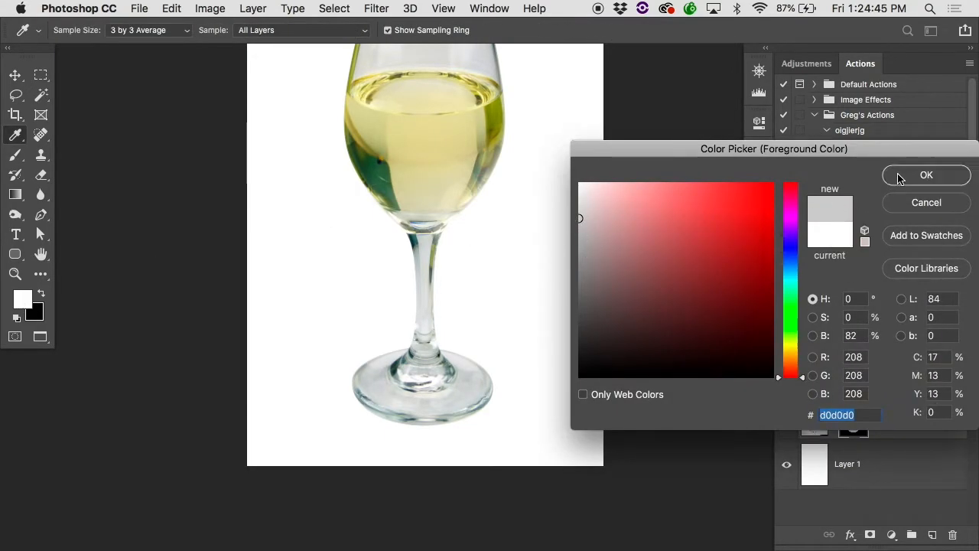
left_click(33, 311)
left_click(576, 343)
key("Return")
key("b")
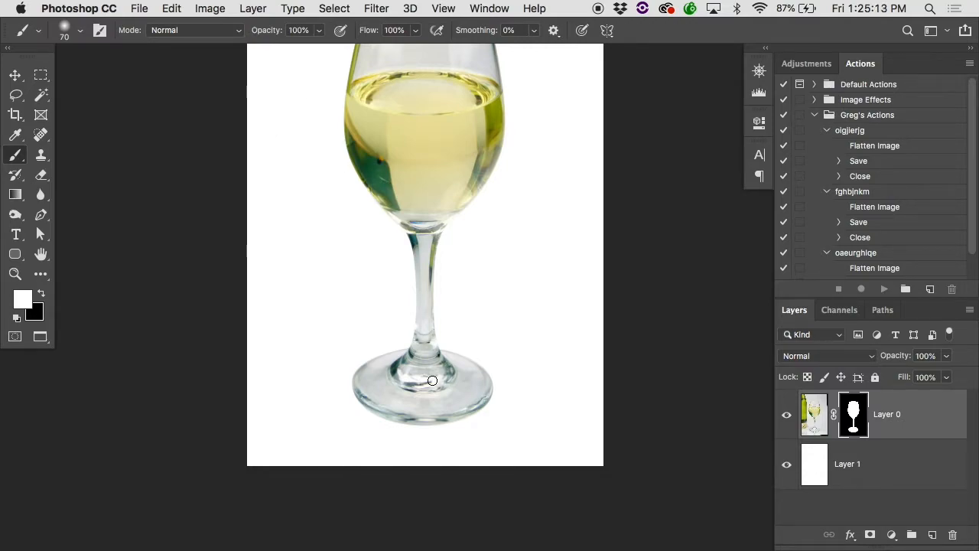
Try painting white over the foot on Layer 0's image instead of its mask, checking the result with Layer 1 hidden
left_click(423, 412, "super")
scroll(423, 411, "down", 3)
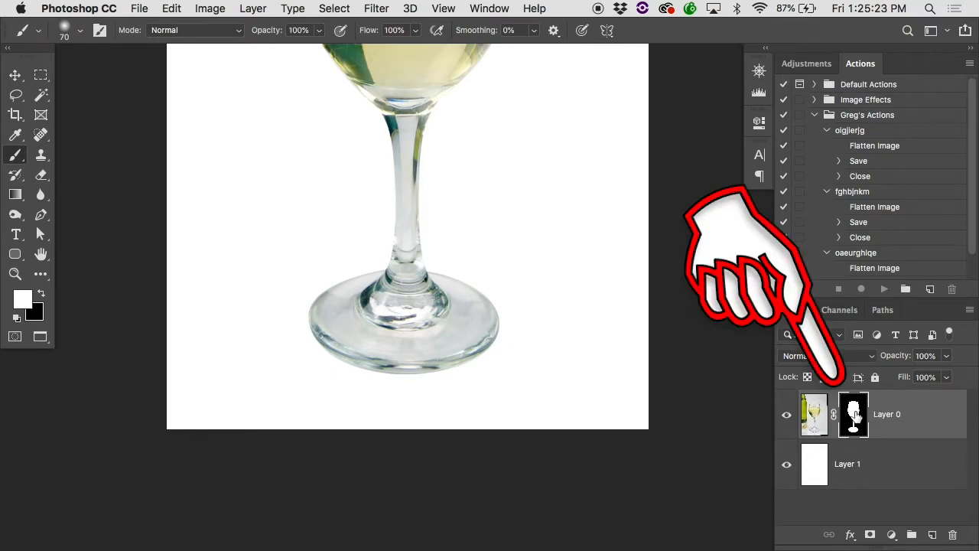
left_click(809, 413)
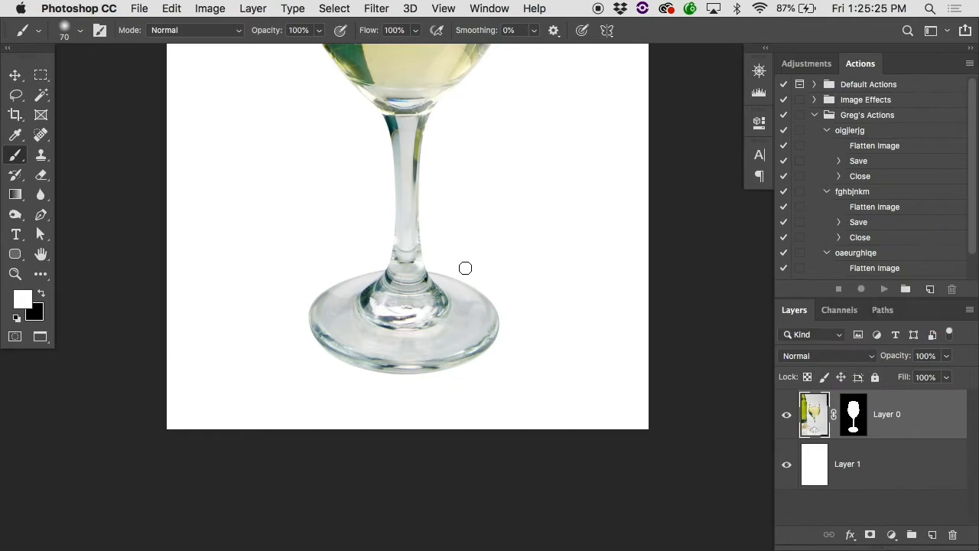
mouse_move(423, 304)
left_mouse_down()
mouse_move(373, 430)
mouse_move(380, 371)
mouse_move(395, 434)
mouse_move(407, 333)
mouse_move(419, 412)
left_mouse_up()
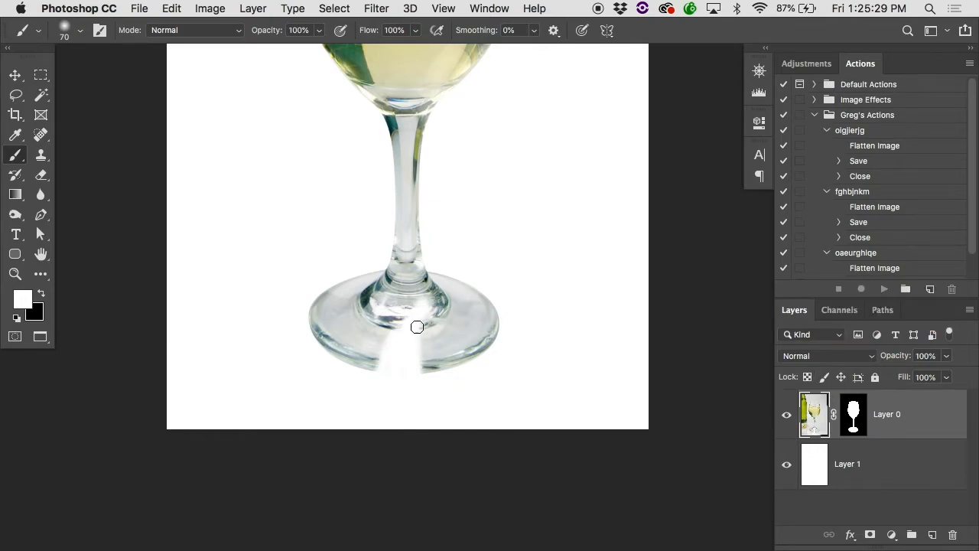
left_click(785, 463)
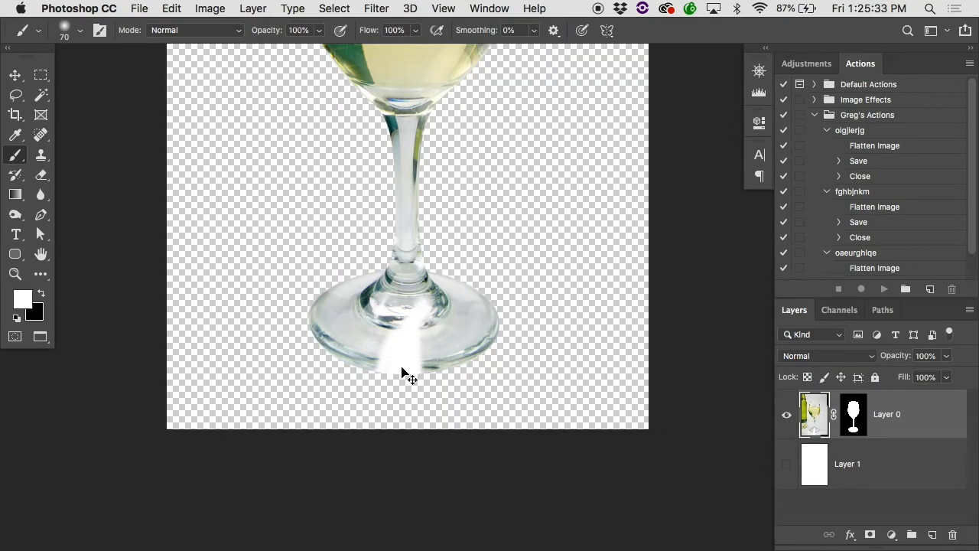
key("ctrl+z")
left_click(786, 464)
Paint white on Layer 0's mask beneath the foot to reveal the shadow and stem reflection
left_click(848, 414)
mouse_move(406, 364)
left_mouse_down()
mouse_move(402, 437)
mouse_move(422, 354)
mouse_move(406, 393)
mouse_move(398, 361)
mouse_move(391, 374)
mouse_move(349, 363)
left_mouse_up()
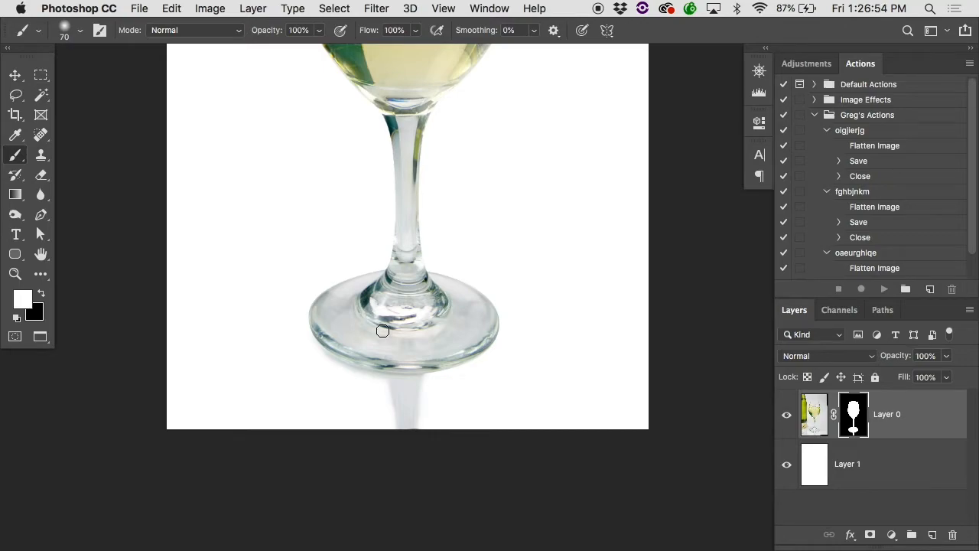
Try starting a new Pen path inside the wine while the glass's work path is unsaved and deselected
left_click(883, 309)
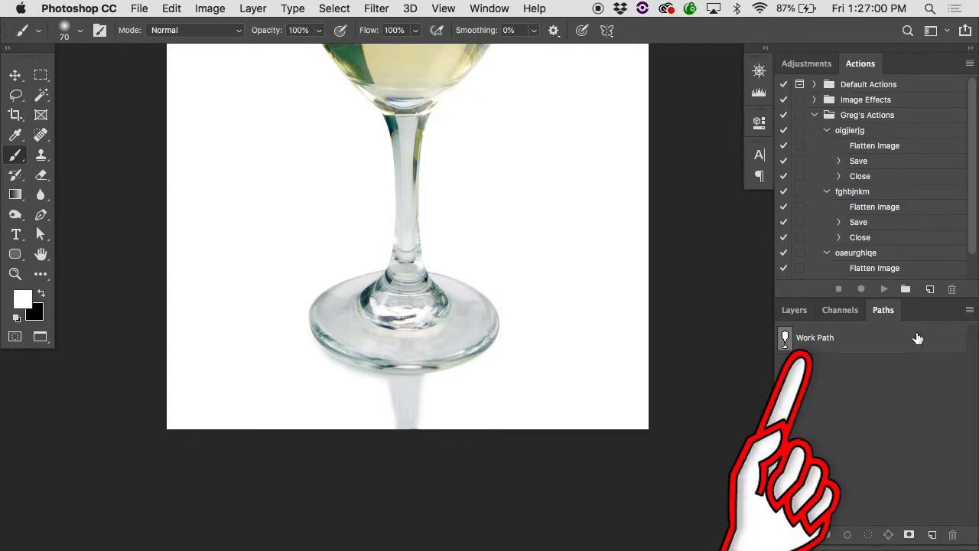
scroll(557, 243, "up", 2)
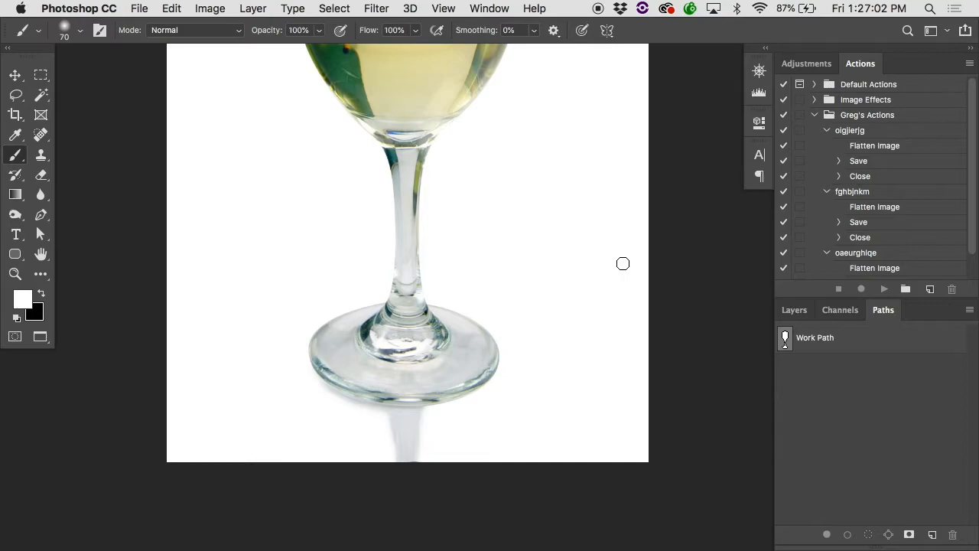
scroll(623, 263, "up", 6)
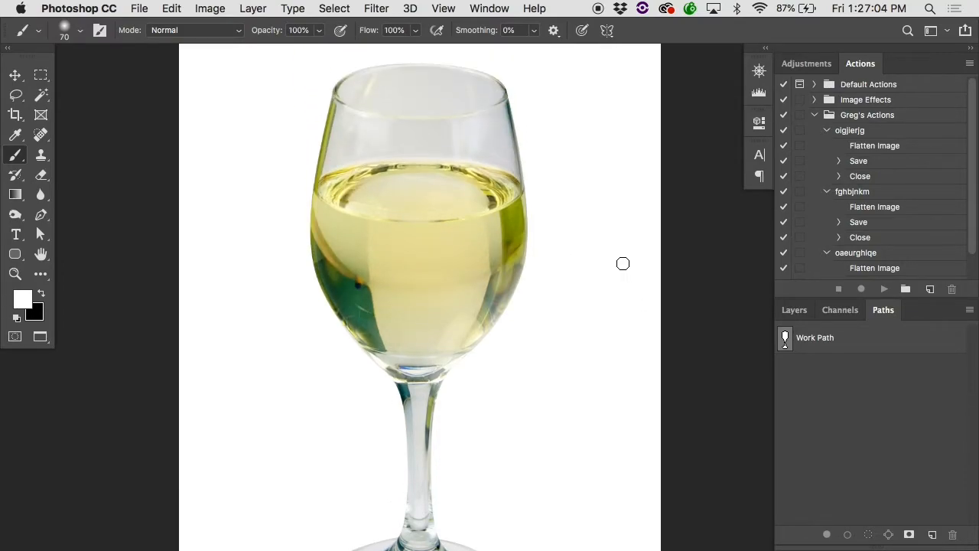
key("g")
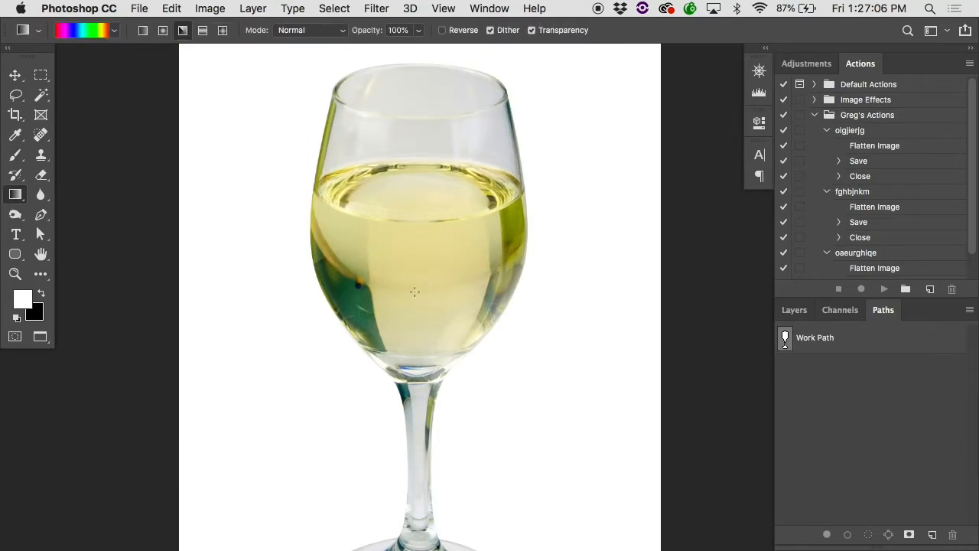
key("p")
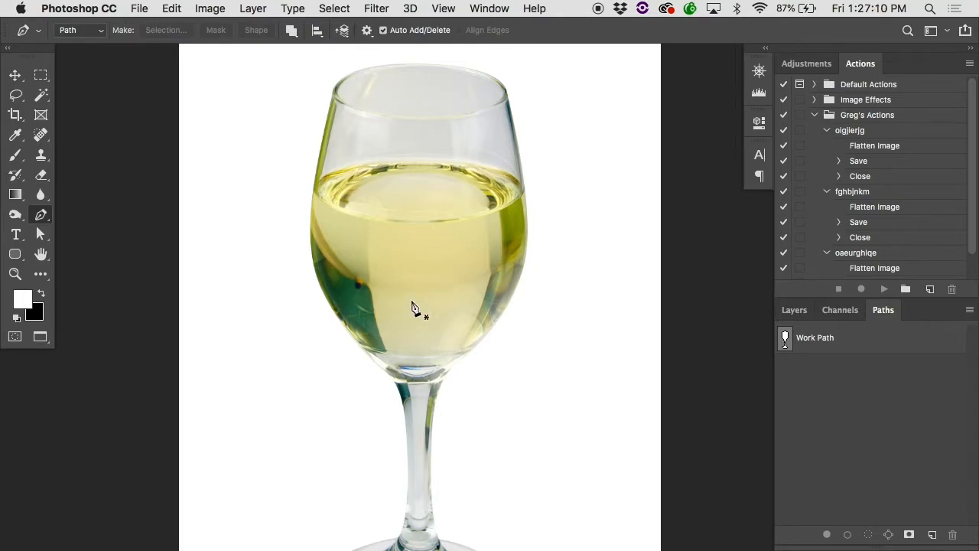
left_click(412, 300)
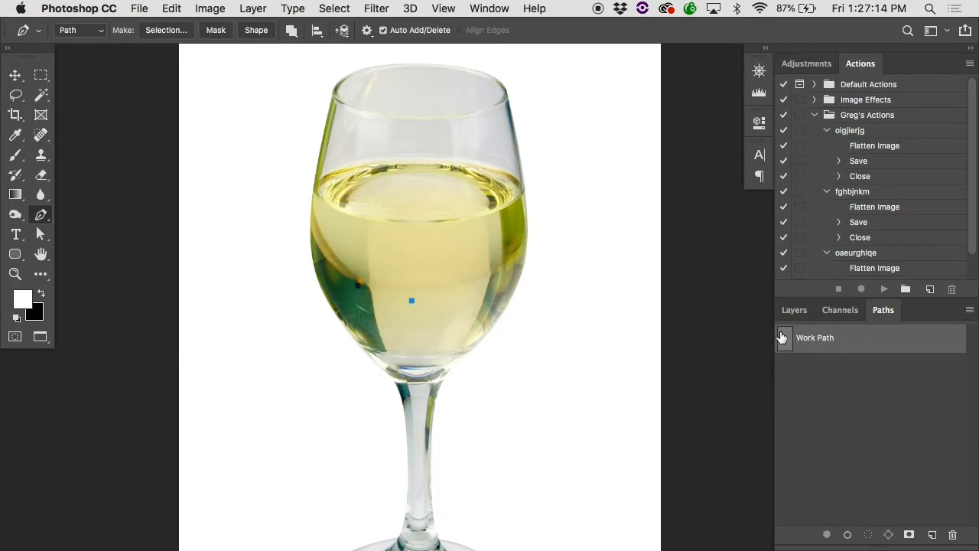
key("super+z")
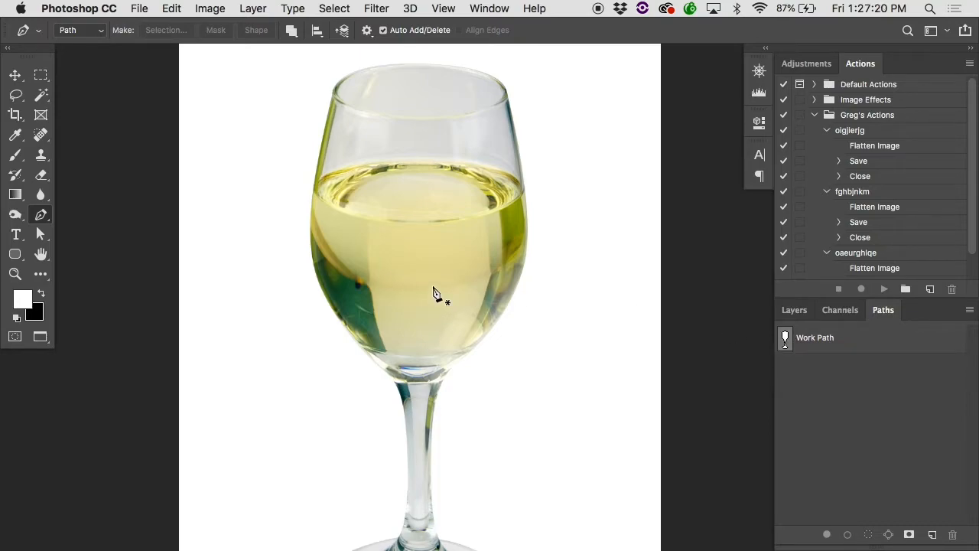
Save the glass's work path under the name "Whine Glass"
left_click(813, 343)
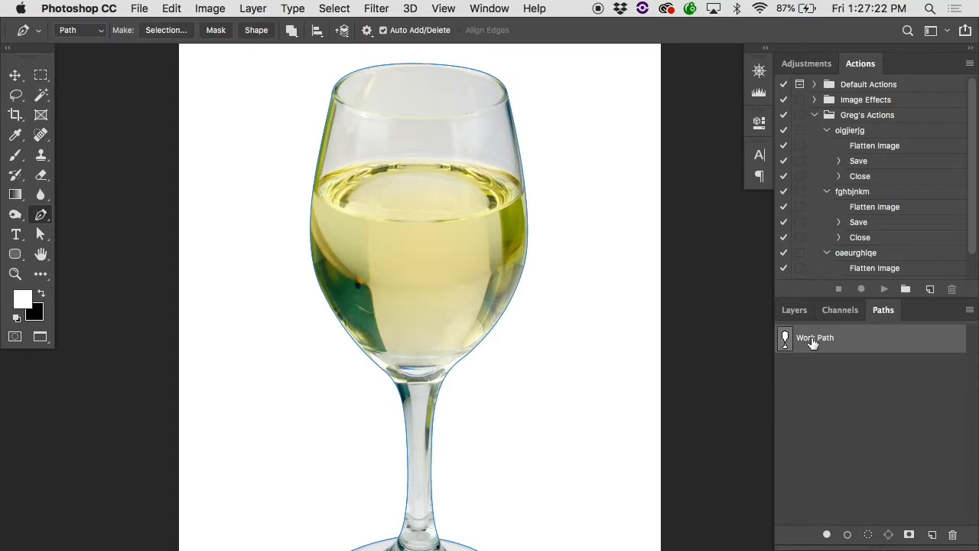
double_click(813, 340)
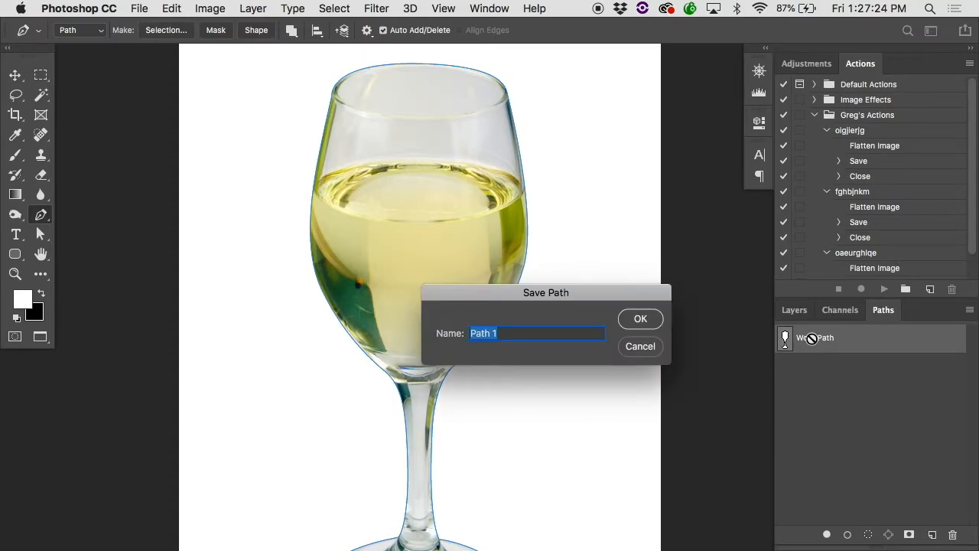
type("Whine Glass")
left_click(641, 318)
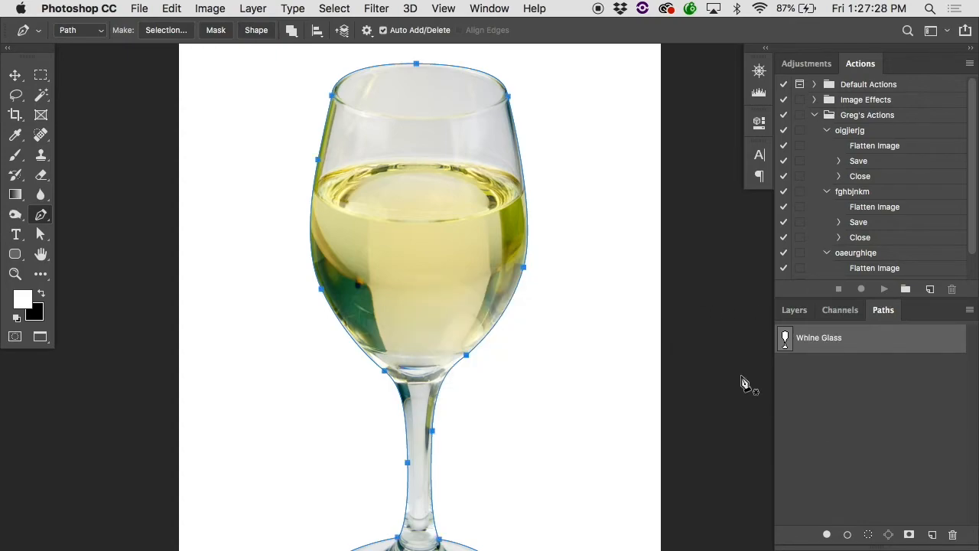
Deselect the Whine Glass path and try starting a separate path with one anchor point inside the wine
left_click(790, 386)
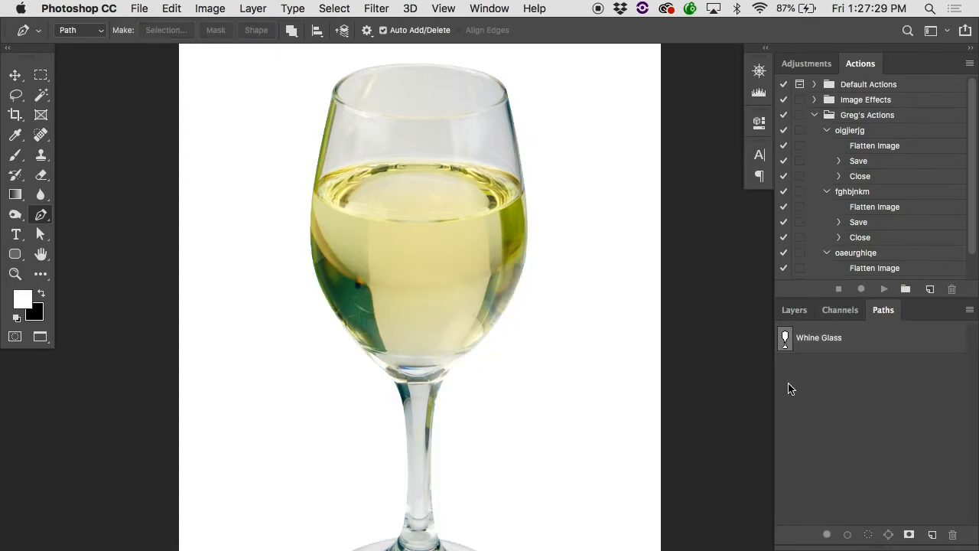
left_click(406, 288)
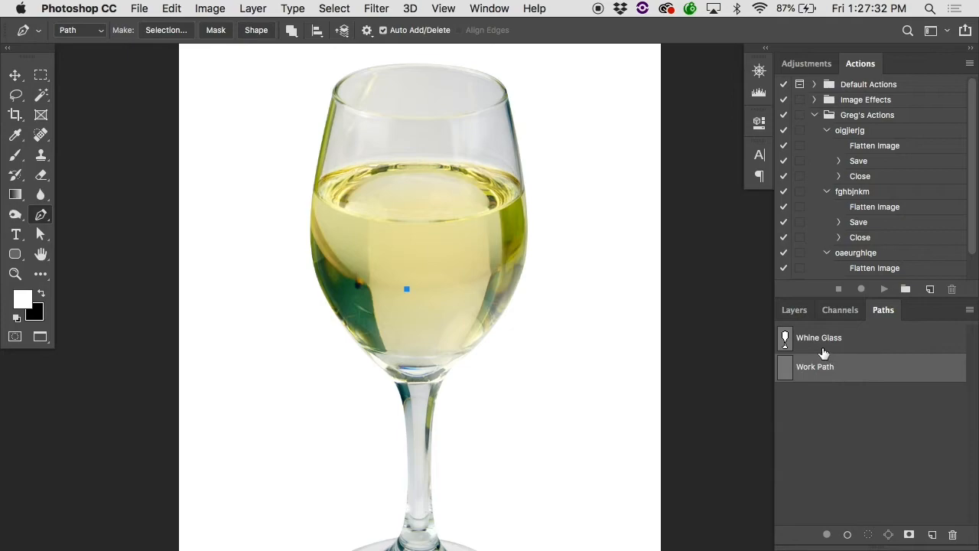
key("super+z")
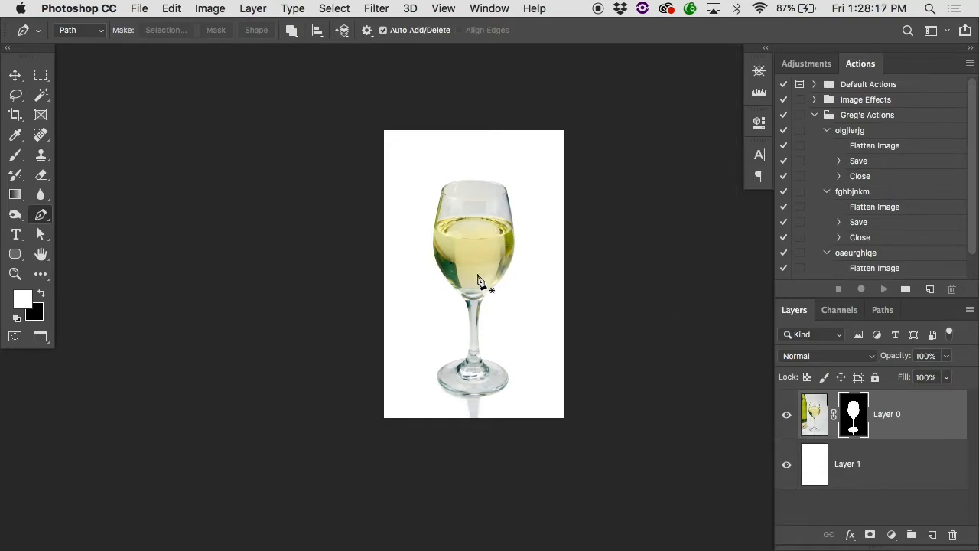
Target Layer 1 and set up a black brush at 1000 px with full hardness
left_click(869, 457)
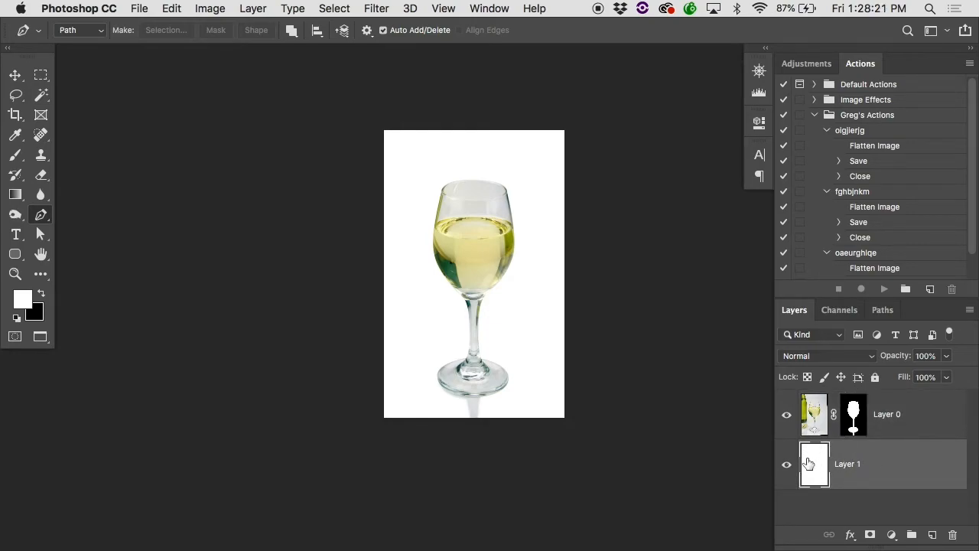
key("b")
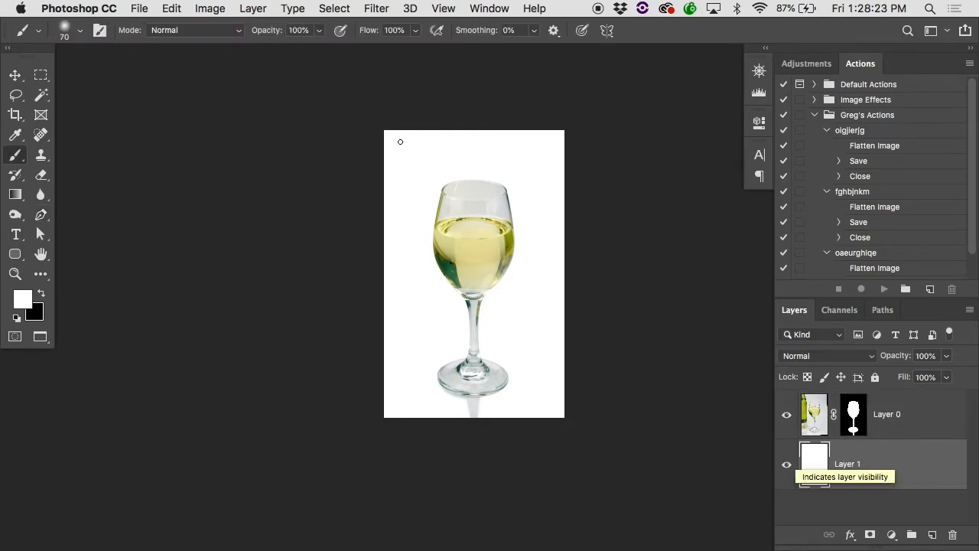
key("bracketright")
key("bracketright")
key("bracketright")
key("bracketright")
key("bracketright")
key("bracketright")
key("bracketright")
key("bracketright")
key("bracketright")
key("bracketright")
key("bracketright")
key("bracketright")
key("bracketright")
key("bracketright")
key("bracketright")
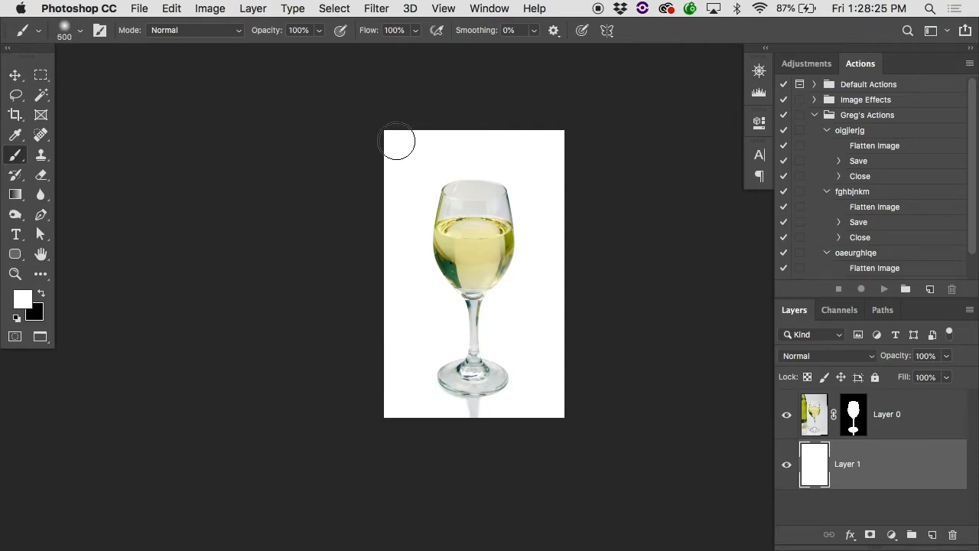
key("x")
right_click(396, 141)
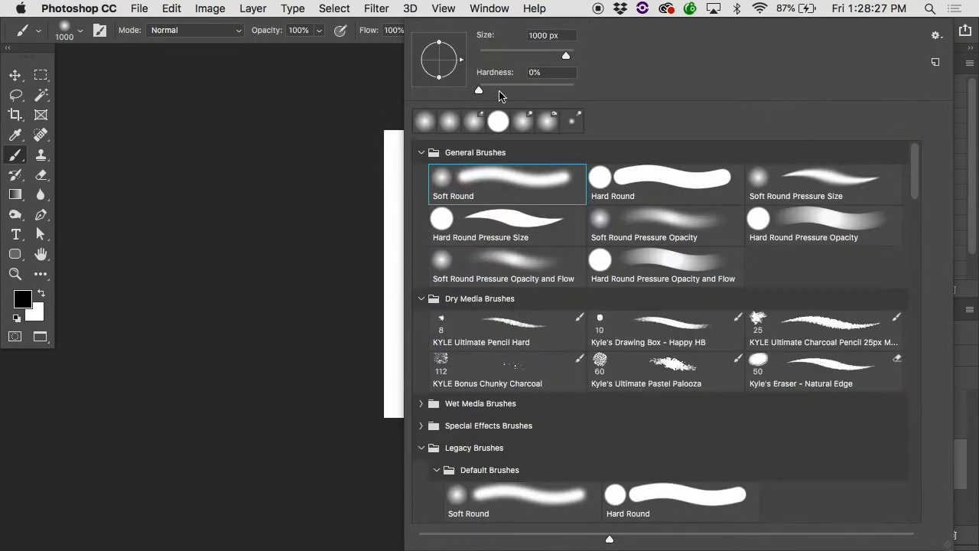
left_click_drag(499, 90, 642, 92)
key("Return")
Try painting black around the glass directly on Layer 1, and refill the layer with white
mouse_move(517, 84)
left_mouse_down()
mouse_move(357, 349)
mouse_move(436, 443)
mouse_move(633, 226)
mouse_move(599, 140)
mouse_move(535, 124)
mouse_move(618, 345)
mouse_move(600, 389)
left_mouse_up()
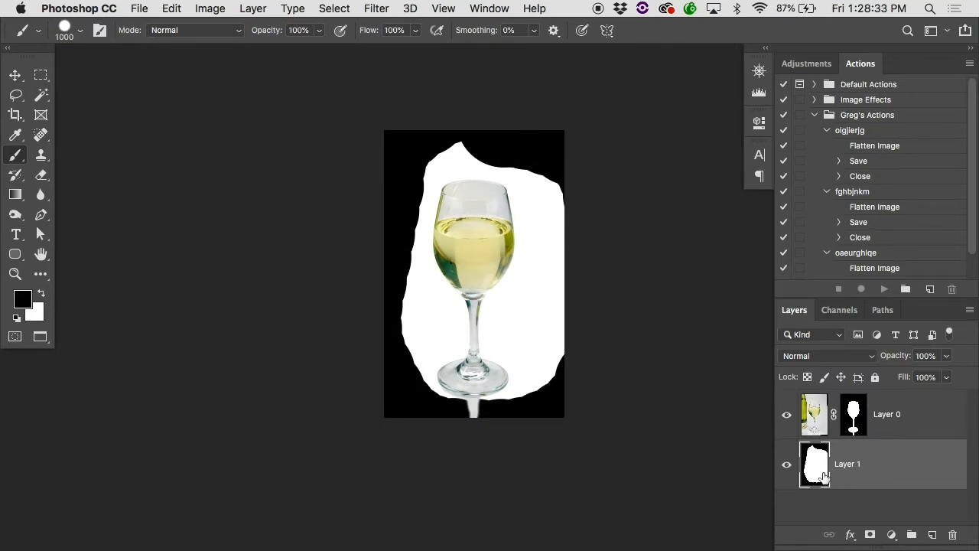
key("super+BackSpace")
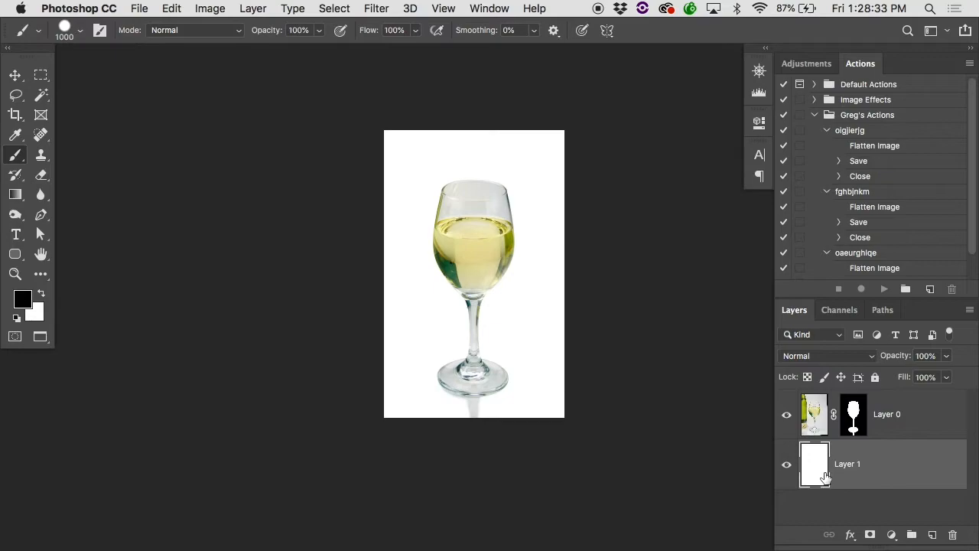
Create a new layer above Layer 1 and paint a rough black border around the glass on it
left_click(931, 535)
mouse_move(511, 92)
left_mouse_down()
mouse_move(490, 103)
mouse_move(328, 179)
mouse_move(332, 297)
mouse_move(388, 433)
mouse_move(495, 452)
mouse_move(616, 241)
mouse_move(576, 154)
mouse_move(403, 129)
mouse_move(319, 211)
left_mouse_up()
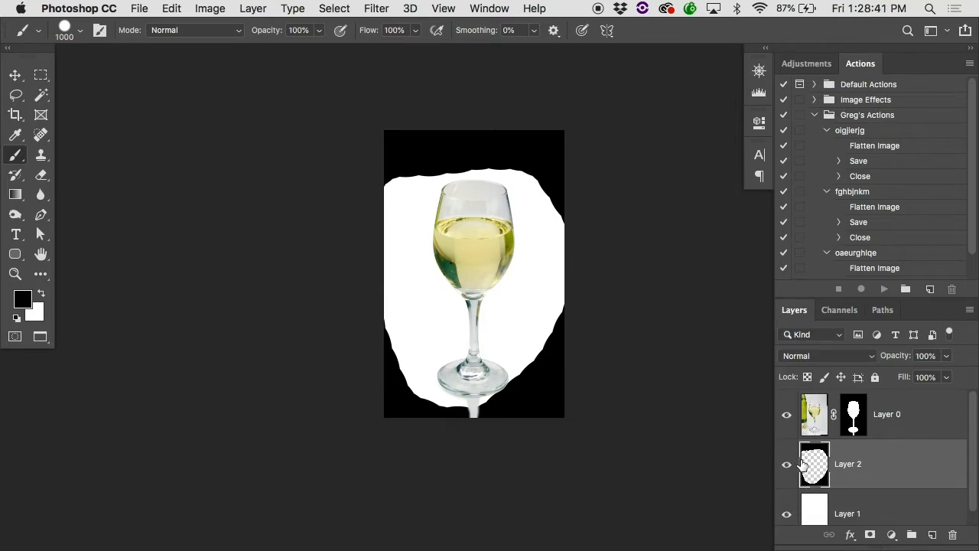
Try deleting Layer 2 with its black border, and undo the deletion
left_click_drag(807, 465, 954, 535)
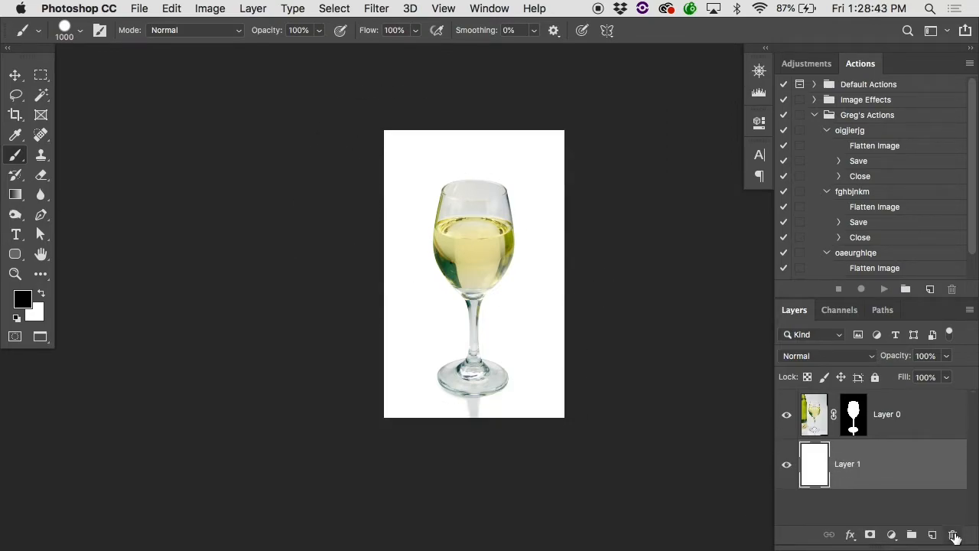
key("super+z")
Try erasing part of the black border on Layer 2 beside the glass with the Eraser at 800 px
key("e")
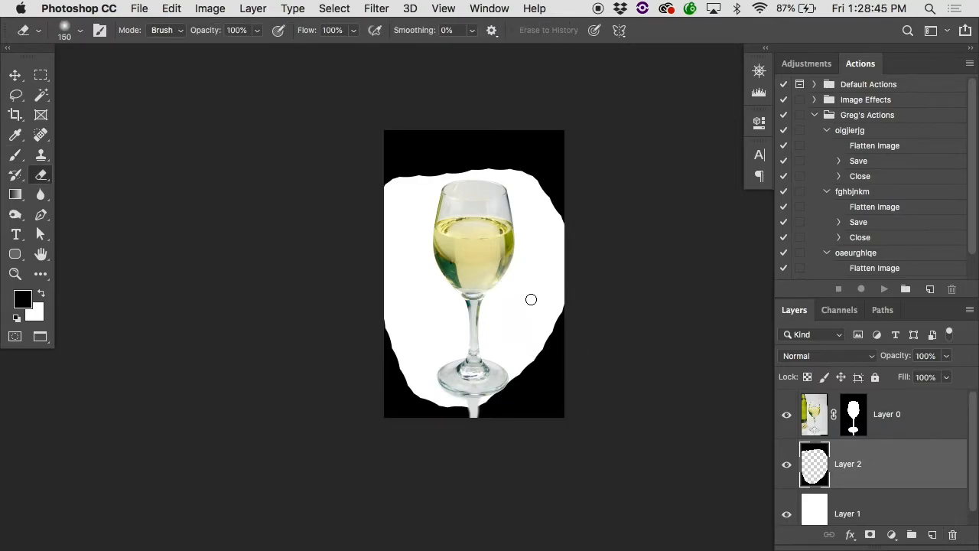
key("bracketright")
key("bracketright")
key("bracketright")
key("bracketright")
key("bracketright")
key("bracketright")
key("bracketright")
key("bracketright")
mouse_move(530, 299)
left_mouse_down()
mouse_move(449, 368)
mouse_move(481, 319)
mouse_move(392, 299)
mouse_move(550, 353)
mouse_move(490, 405)
mouse_move(589, 410)
mouse_move(637, 304)
mouse_move(341, 147)
mouse_move(482, 153)
mouse_move(389, 189)
mouse_move(530, 210)
mouse_move(648, 191)
mouse_move(551, 250)
left_mouse_up()
Replace the painted Layer 2 with a new empty layer above Layer 1, and set the Eraser's hardness to 0%
mouse_move(819, 459)
left_mouse_down()
mouse_move(970, 532)
mouse_move(953, 534)
left_mouse_up()
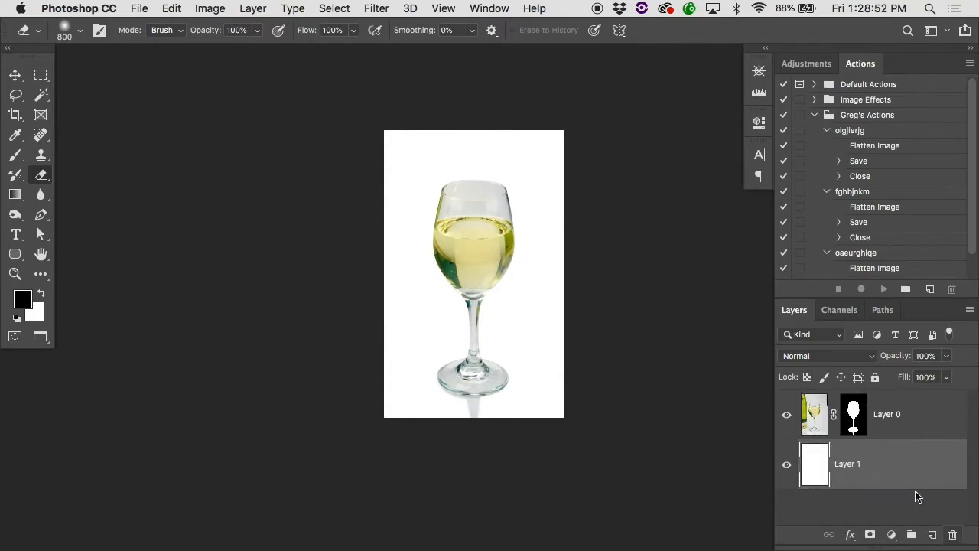
left_click(932, 535)
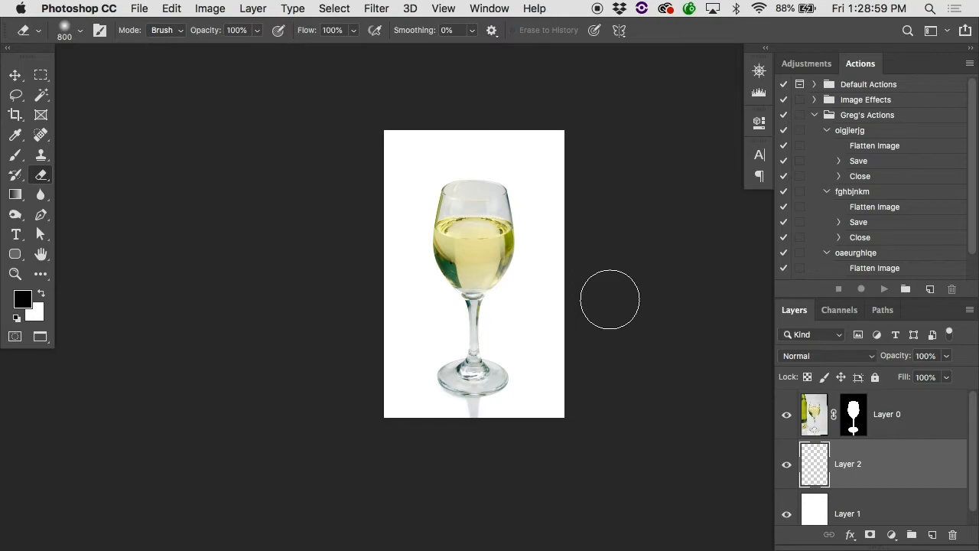
right_click(467, 163)
left_click_drag(585, 90, 499, 91)
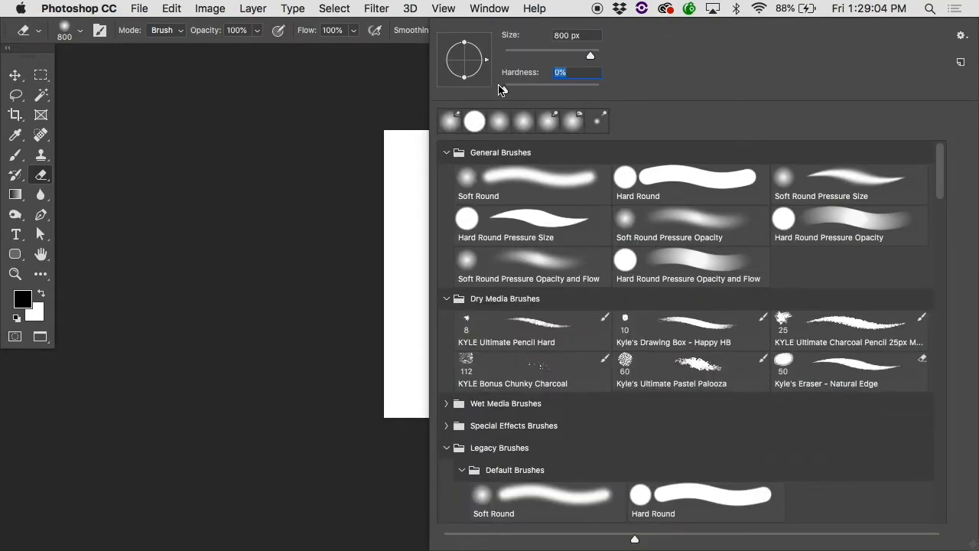
key("Return")
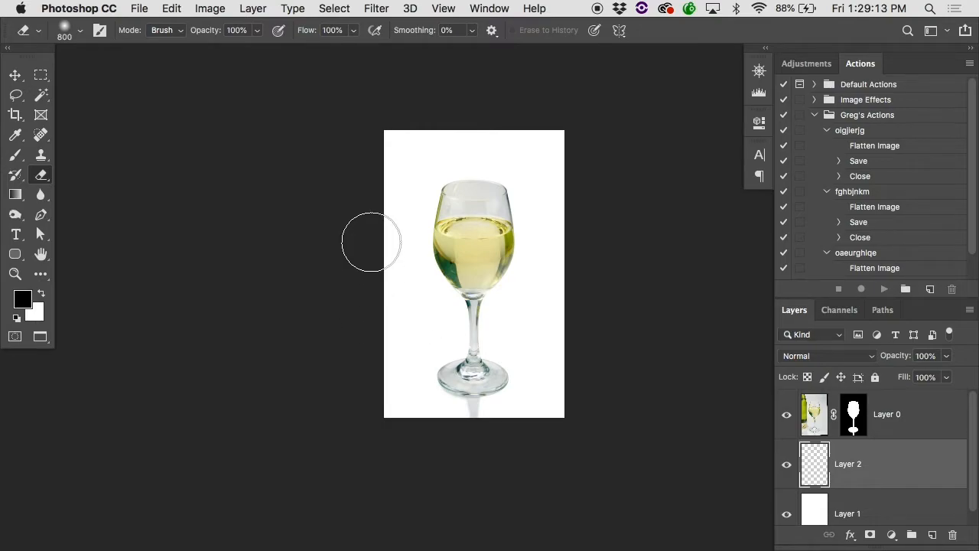
Set up a soft black brush at 10% opacity and 0% hardness
key("b")
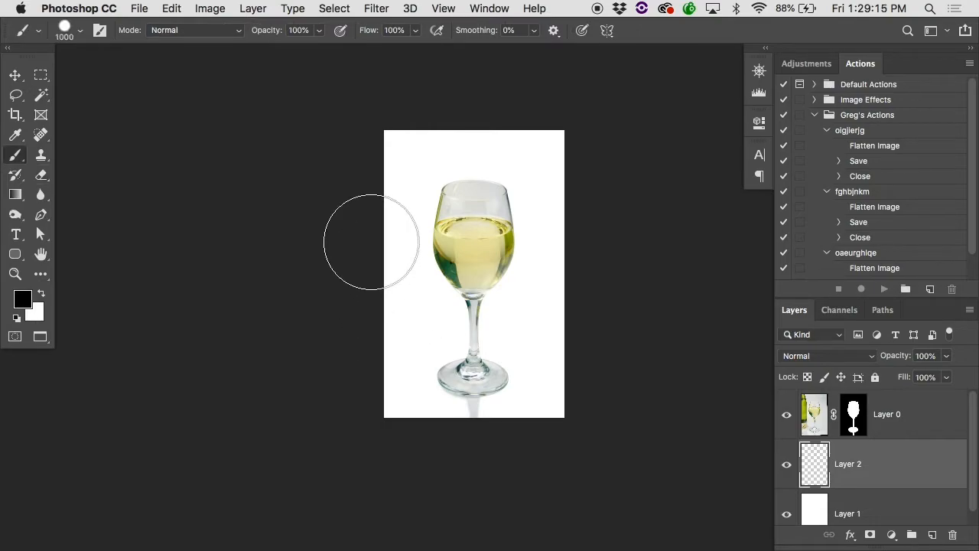
key("1")
right_click(431, 192)
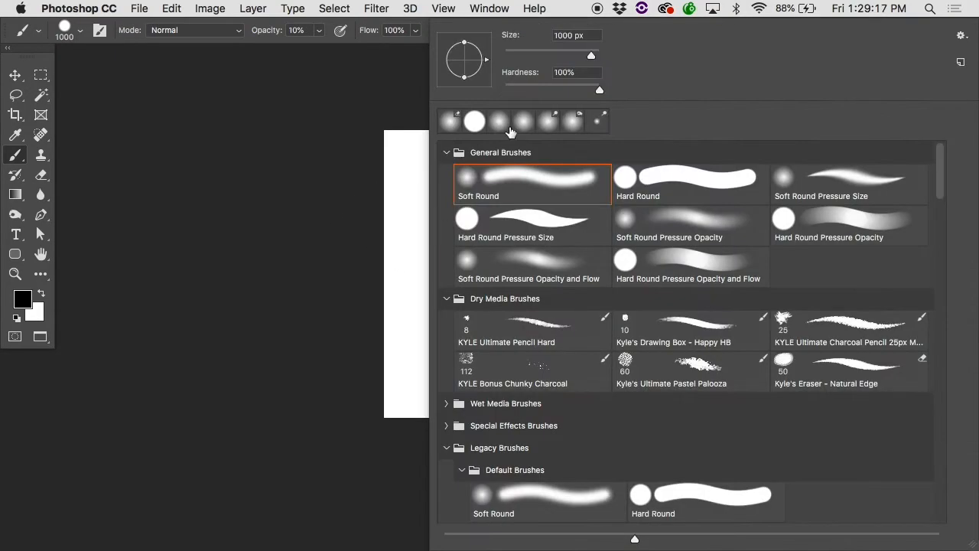
left_click_drag(544, 92, 400, 92)
key("Return")
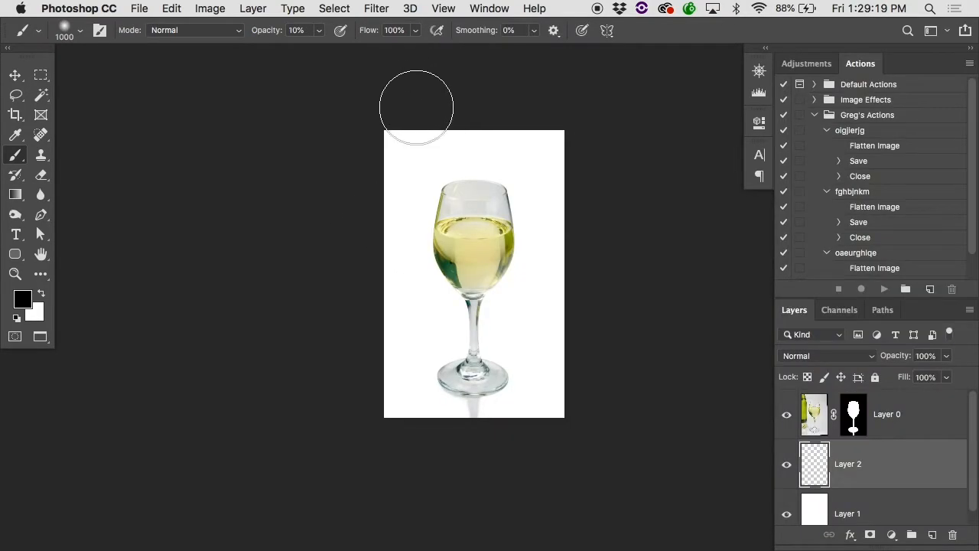
Paint a soft grey vignette around the image edges on Layer 2, building it up with repeated strokes
mouse_move(511, 105)
left_mouse_down()
mouse_move(442, 113)
mouse_move(400, 133)
mouse_move(367, 169)
mouse_move(342, 215)
mouse_move(343, 371)
mouse_move(374, 421)
mouse_move(459, 442)
mouse_move(569, 389)
mouse_move(586, 341)
mouse_move(578, 171)
mouse_move(528, 106)
mouse_move(437, 112)
mouse_move(381, 167)
mouse_move(361, 259)
mouse_move(361, 362)
mouse_move(374, 403)
mouse_move(358, 205)
mouse_move(391, 114)
mouse_move(378, 145)
mouse_move(570, 115)
mouse_move(332, 211)
mouse_move(374, 435)
mouse_move(622, 396)
mouse_move(616, 431)
mouse_move(592, 248)
mouse_move(612, 173)
mouse_move(345, 146)
left_mouse_up()
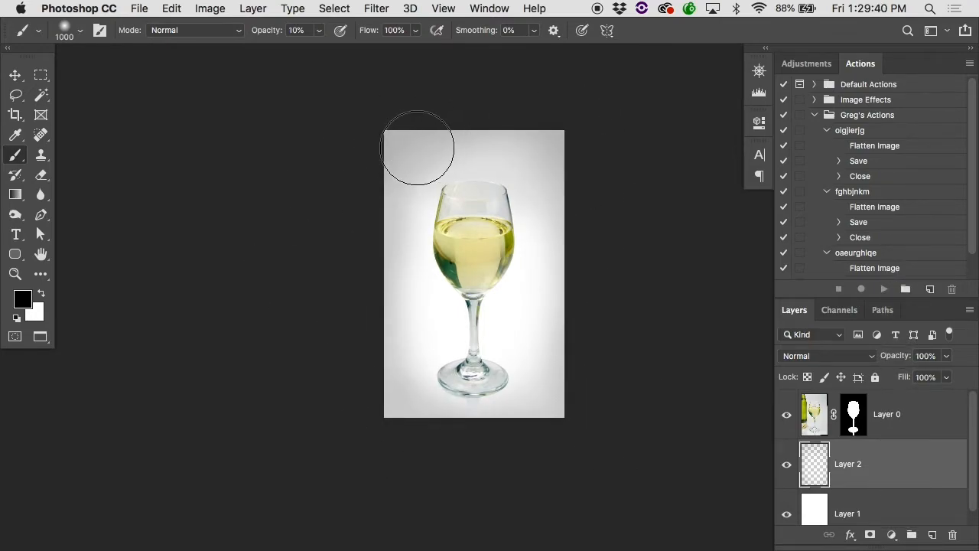
mouse_move(420, 117)
left_mouse_down()
mouse_move(485, 121)
mouse_move(565, 140)
mouse_move(643, 249)
mouse_move(587, 162)
mouse_move(598, 352)
left_mouse_up()
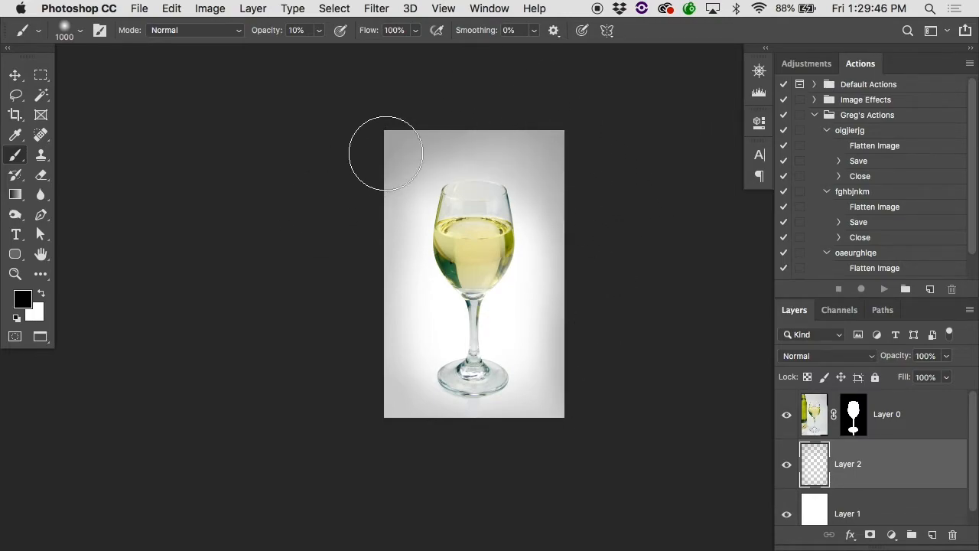
mouse_move(386, 153)
left_mouse_down()
mouse_move(352, 361)
mouse_move(369, 400)
mouse_move(416, 438)
mouse_move(538, 444)
mouse_move(596, 321)
left_mouse_up()
Fit the image in view and compare it with and without the vignette by toggling Layer 2's visibility
key("ctrl+0")
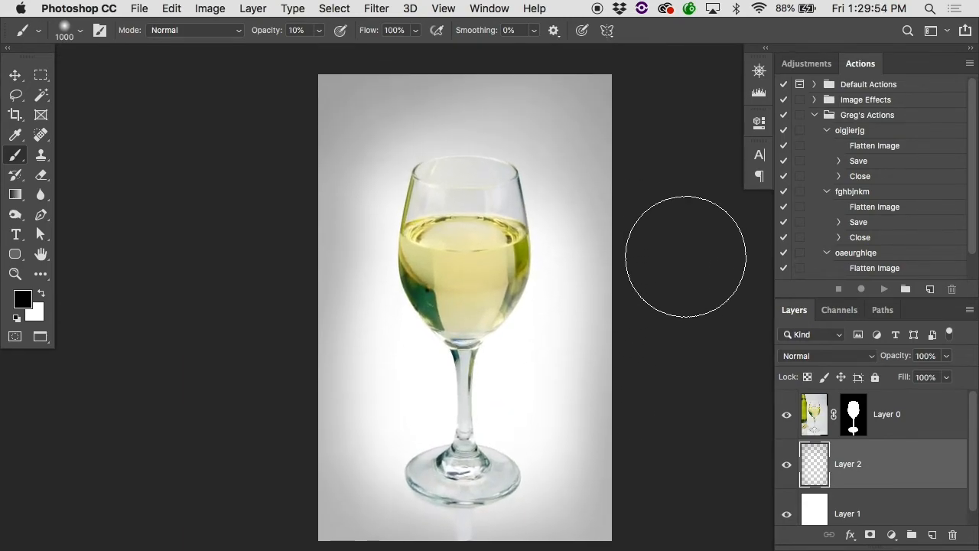
left_click(788, 464)
left_click(787, 464)
left_click(791, 464)
left_click(791, 463)
left_click(791, 463)
left_click(791, 464)
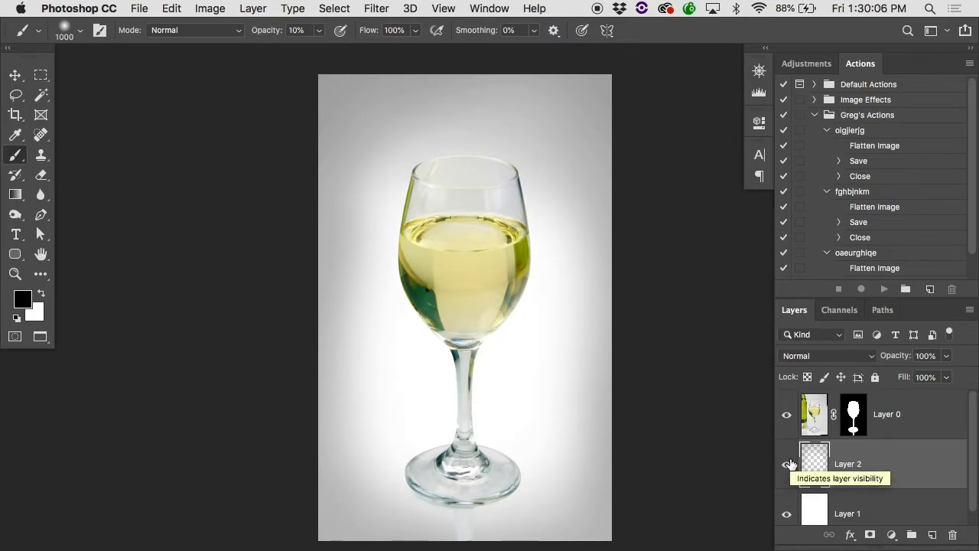
left_click(791, 464)
left_click(791, 463)
left_click(791, 464)
left_click(791, 463)
left_click(791, 464)
left_click(791, 464)
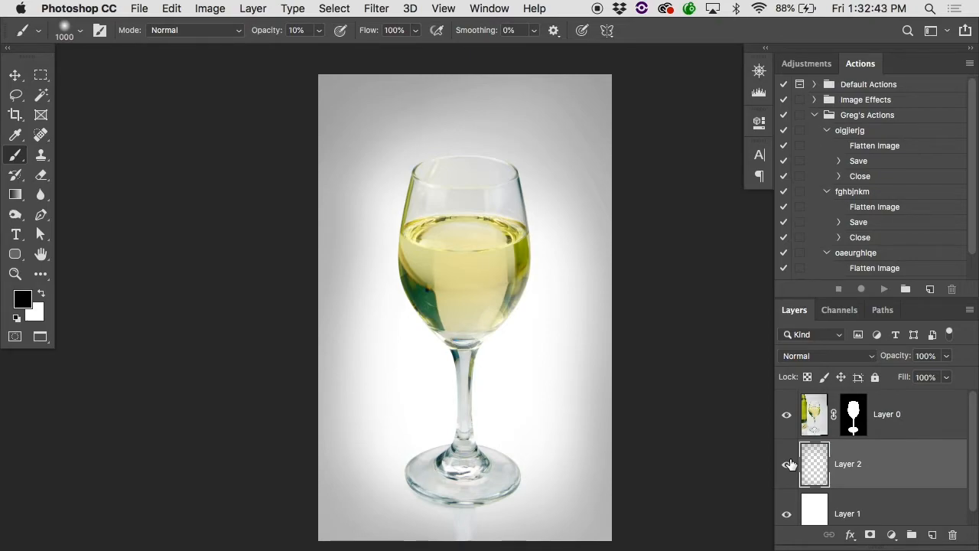
Try adjusting the opacity of the vignette on Layer 2, and delete the layer
left_click_drag(892, 355, 941, 355)
left_click_drag(823, 464, 953, 534)
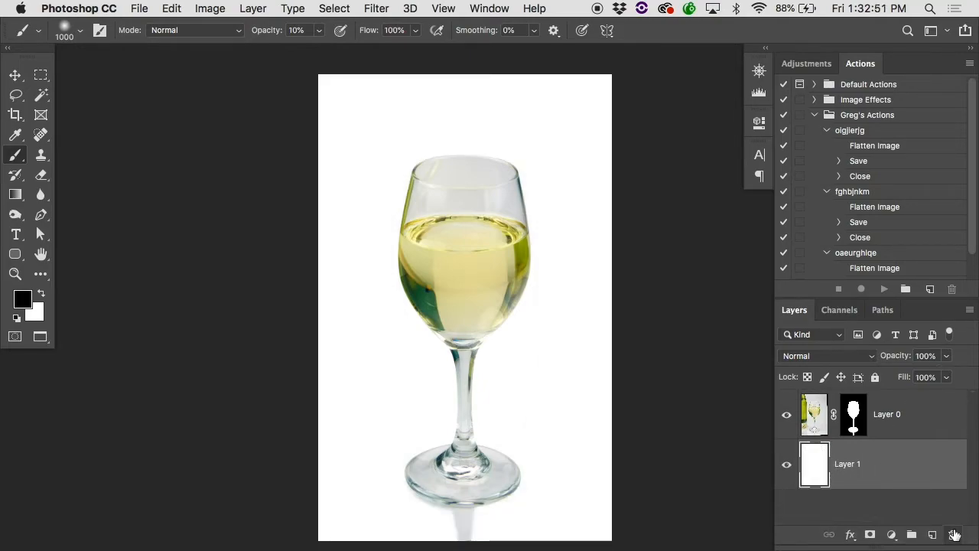
Add a Levels adjustment layer above Layer 0
left_click(891, 535)
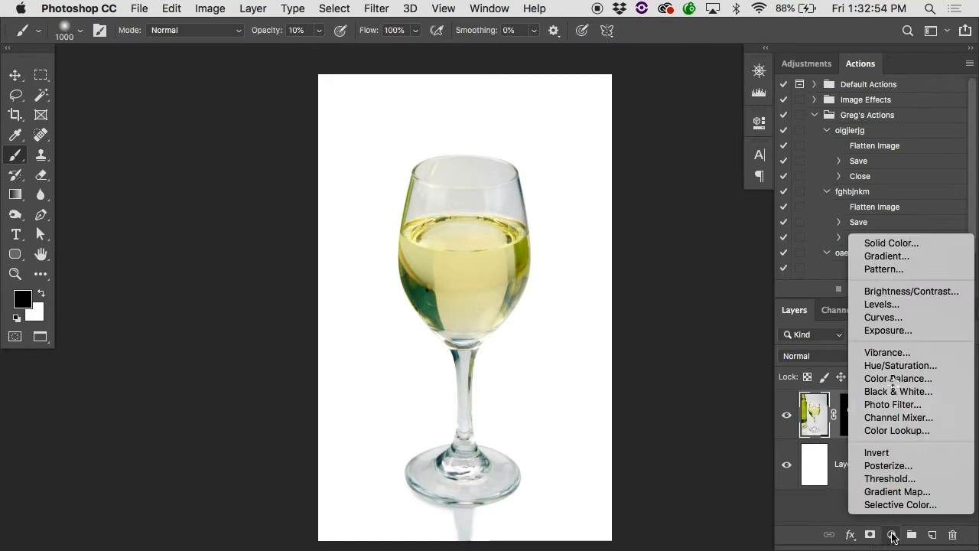
left_click(882, 305)
scroll(430, 295, "right", 3)
scroll(431, 294, "down", 1)
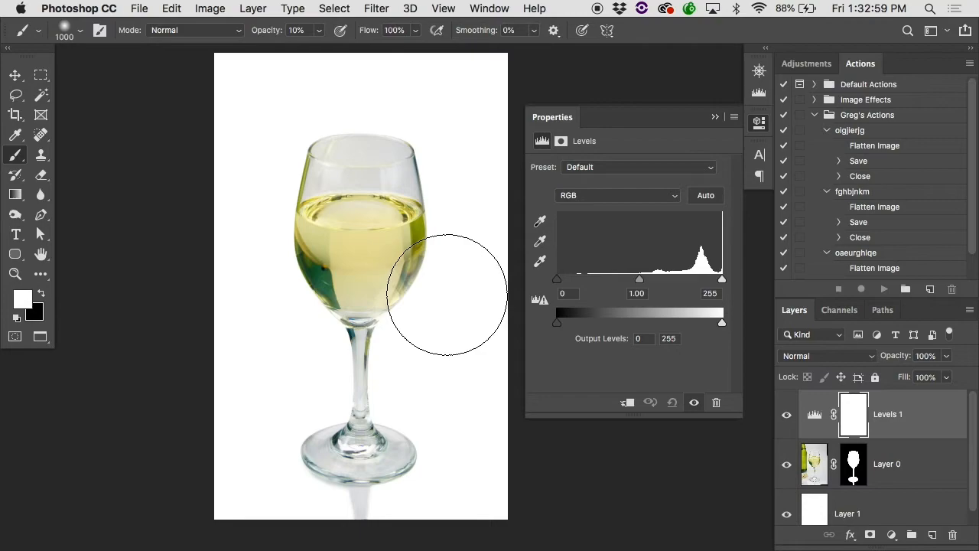
Try Levels midtone values of 0.33 and 0.90, reset the midtone to 1.00, and lower the output white to 128
left_click_drag(639, 278, 688, 284)
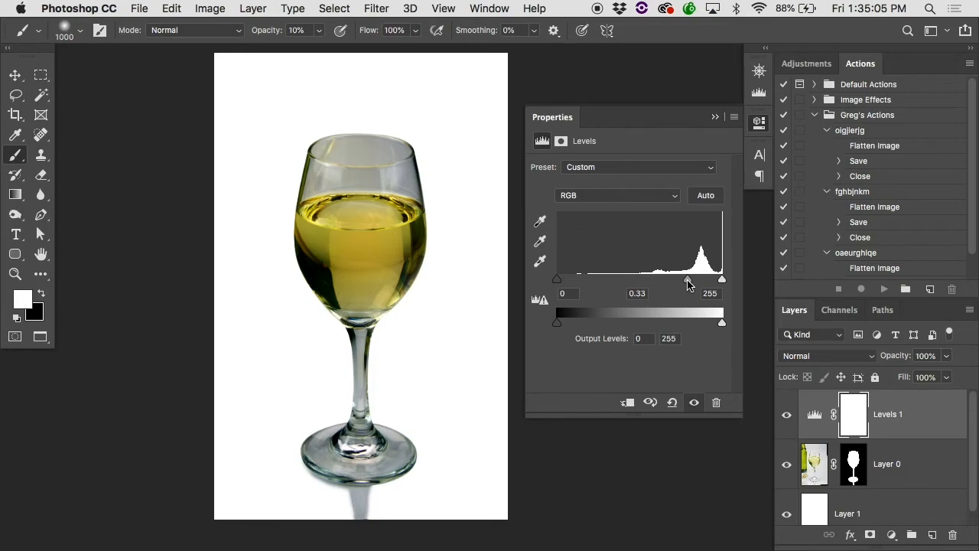
left_click_drag(688, 282, 646, 279)
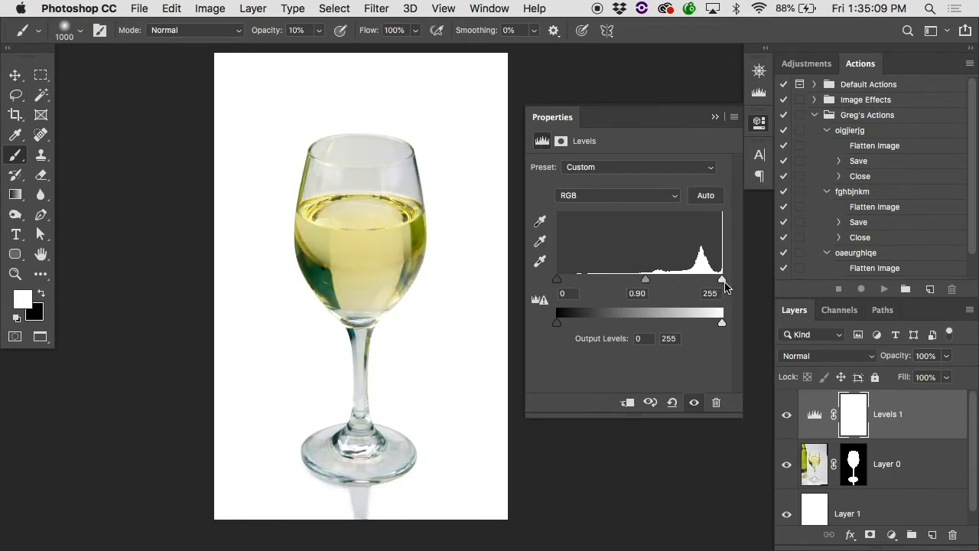
left_click_drag(648, 280, 638, 278)
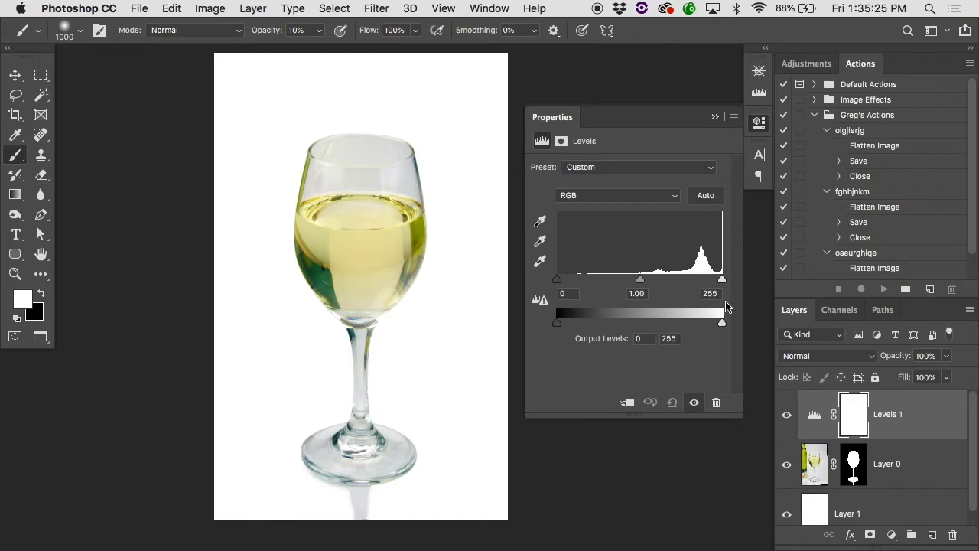
left_click_drag(723, 326, 641, 324)
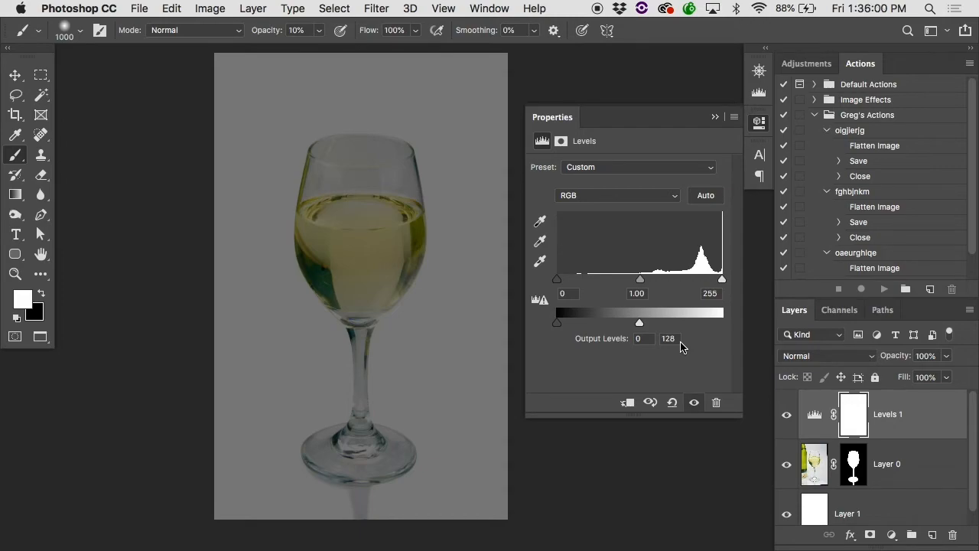
Hide the Levels 1 layer and add a Curves adjustment layer above it
left_click(787, 414)
left_click(891, 535)
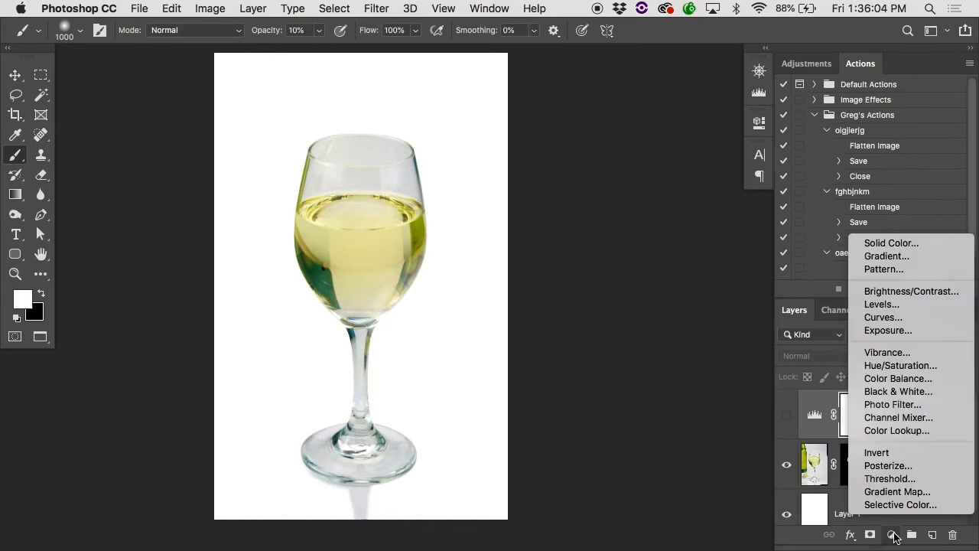
left_click(910, 317)
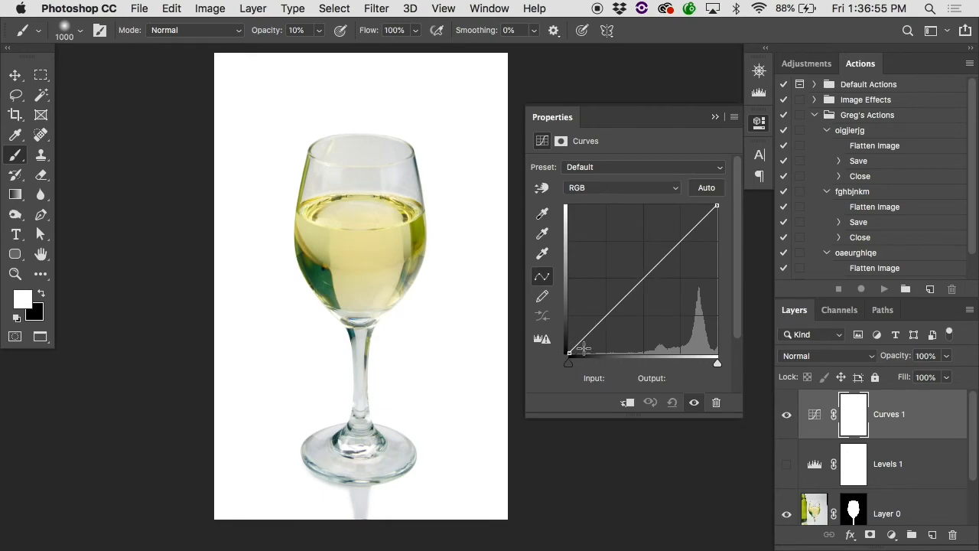
Try lowering the curve's midpoint at input 128 to output 64, and replace that with a white point output of 128
left_click(643, 278)
left_click_drag(644, 277, 643, 316)
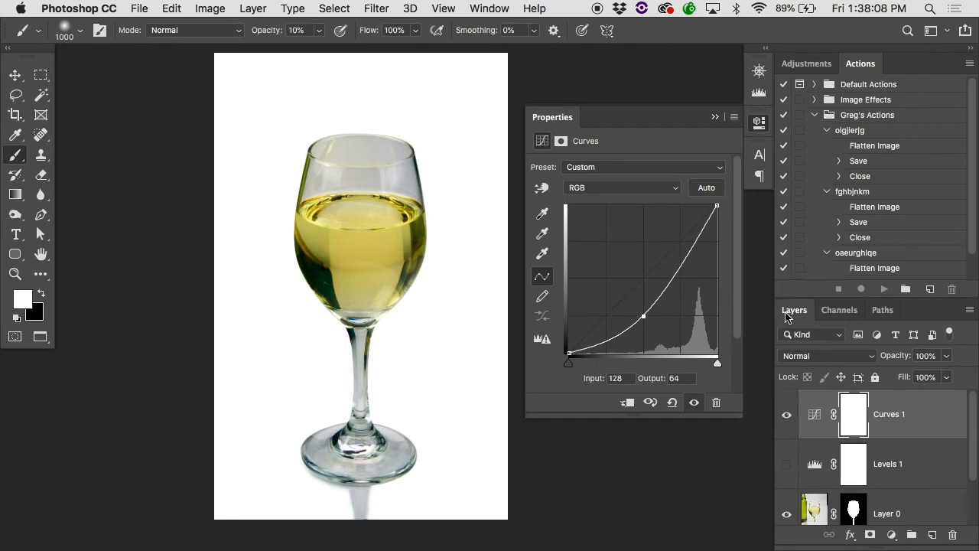
left_click_drag(645, 316, 731, 281)
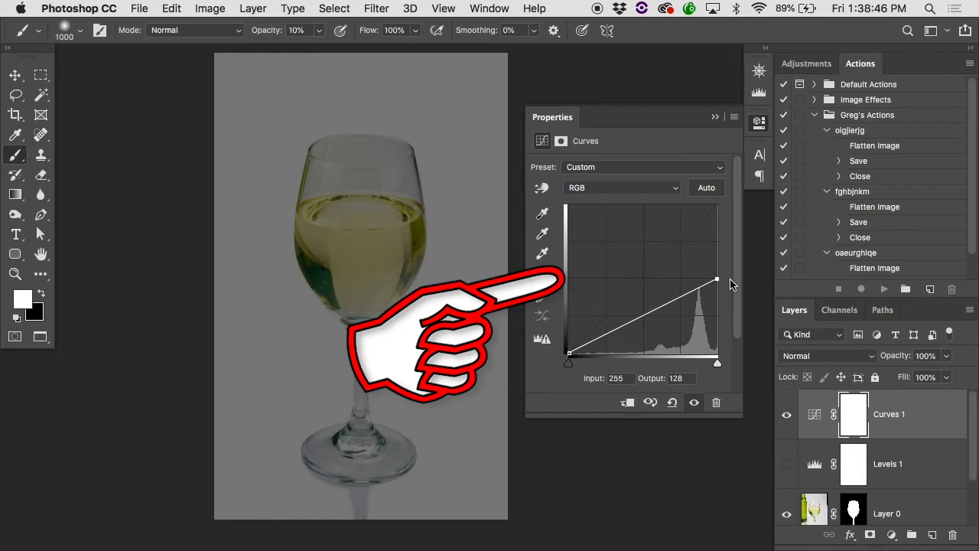
Invert the image with the curve by raising the black point to output 128 and on to 255, and lowering the white point to 0
left_click_drag(570, 353, 562, 277)
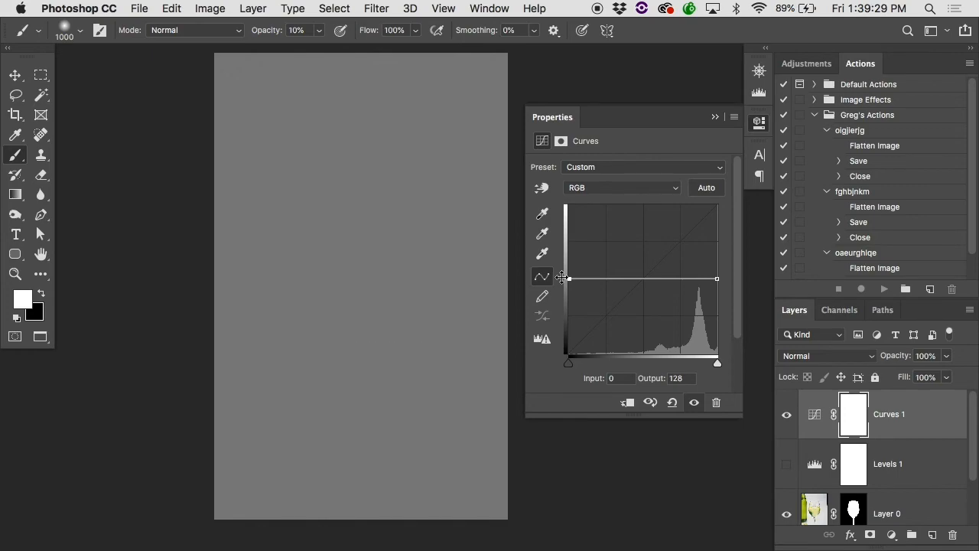
left_click_drag(568, 278, 567, 207)
left_click(718, 280)
left_click_drag(718, 280, 726, 368)
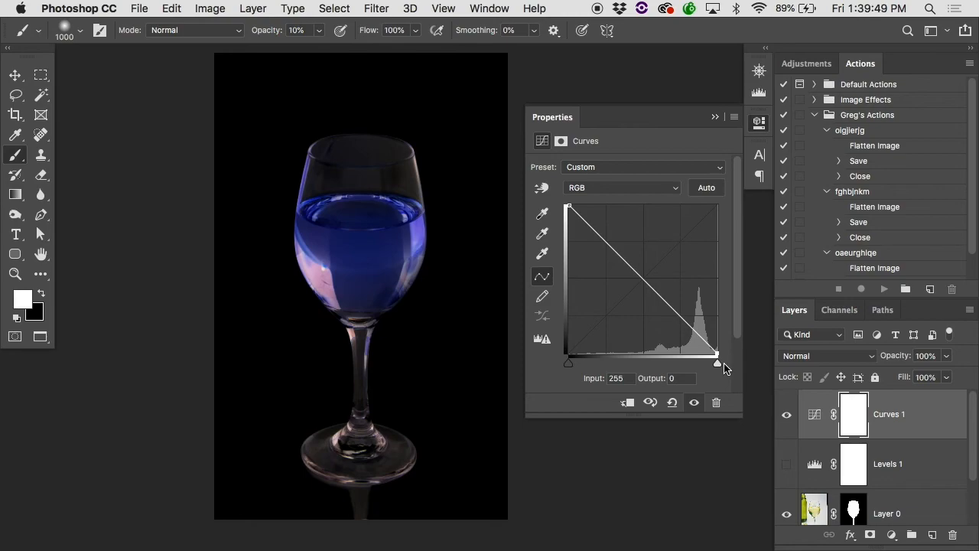
Delete the Curves 1 layer, and show Levels 1 with its settings open
left_click_drag(819, 428, 951, 533)
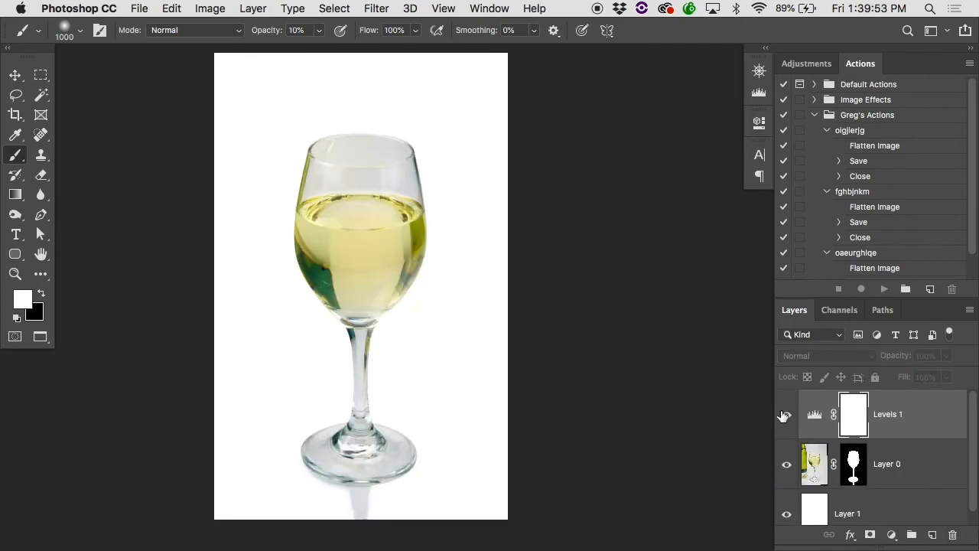
left_click(787, 414)
double_click(815, 413)
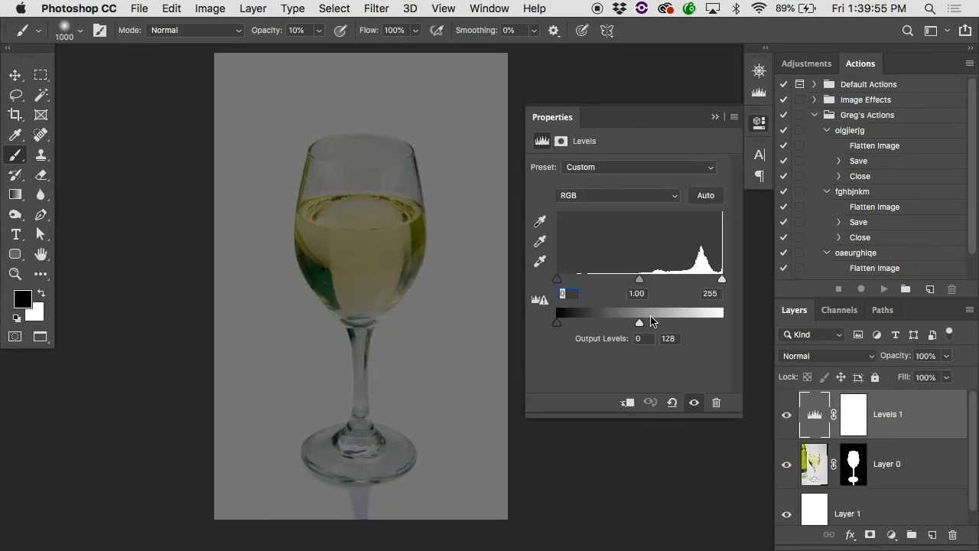
Try Levels output white at 255 and 128, and invert the image with output black at 255 and output white at 0
left_click_drag(641, 323, 724, 325)
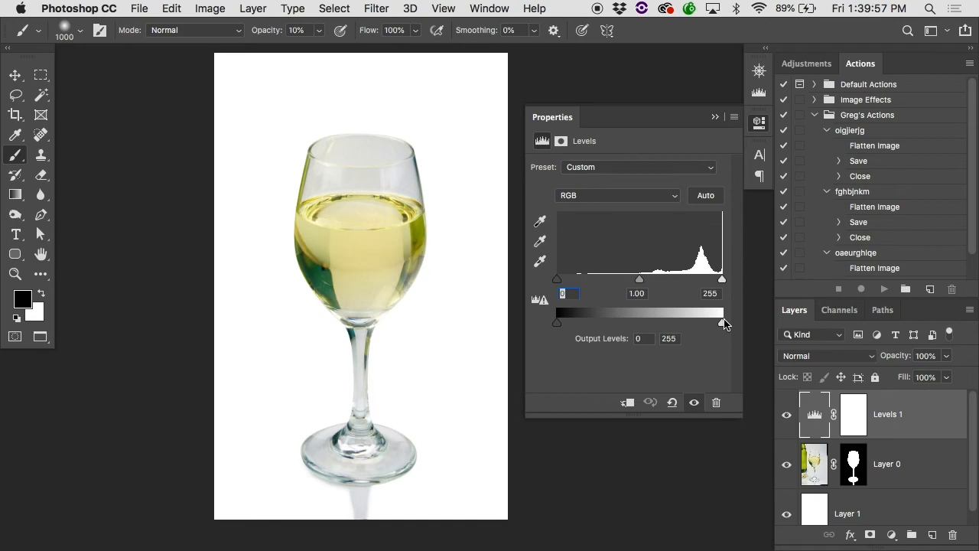
left_click_drag(724, 326, 640, 328)
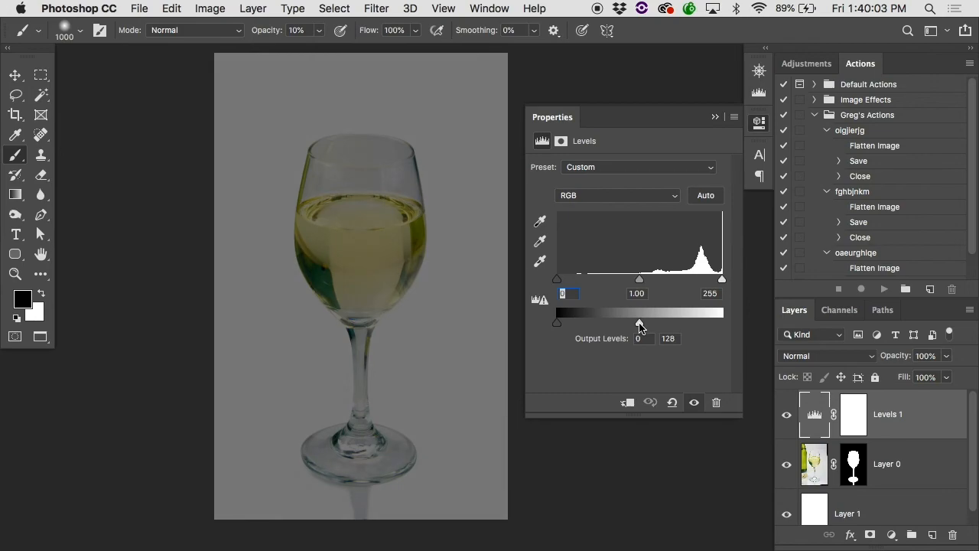
left_click_drag(557, 324, 647, 323)
left_click_drag(655, 323, 734, 314)
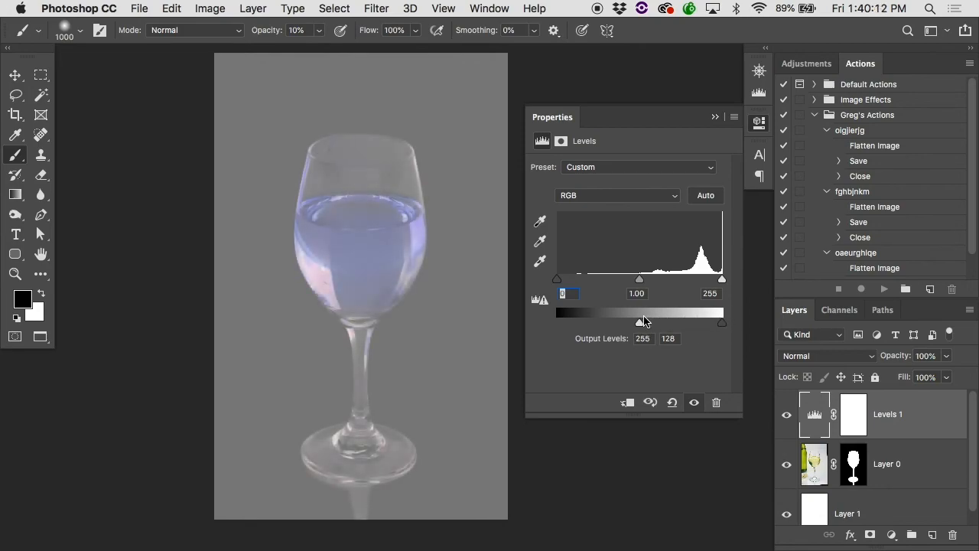
left_click_drag(634, 324, 545, 318)
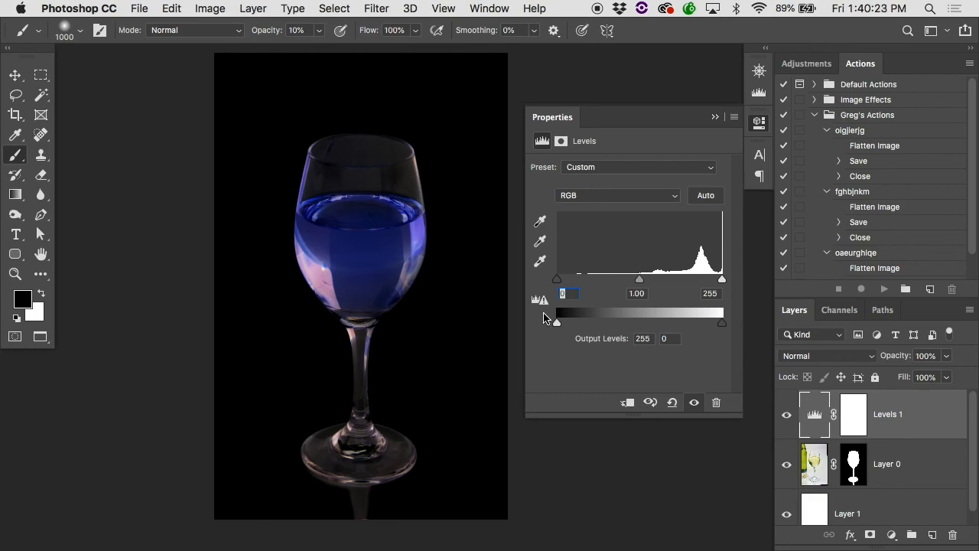
Delete the Levels layer above Layer 0 and add a new Levels adjustment layer directly above Layer 1
left_click_drag(809, 416, 954, 536)
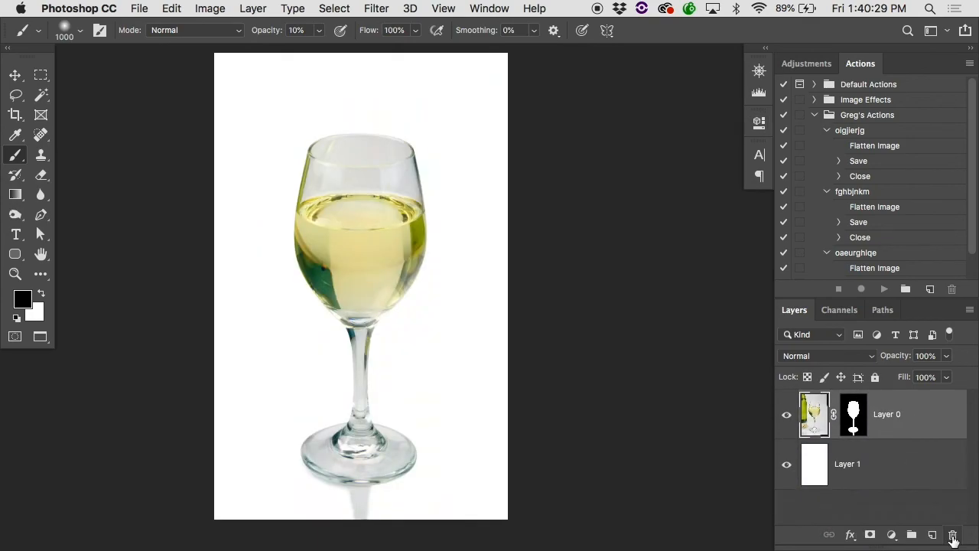
left_click(892, 535)
left_click(841, 471)
left_click(846, 466)
left_click(892, 534)
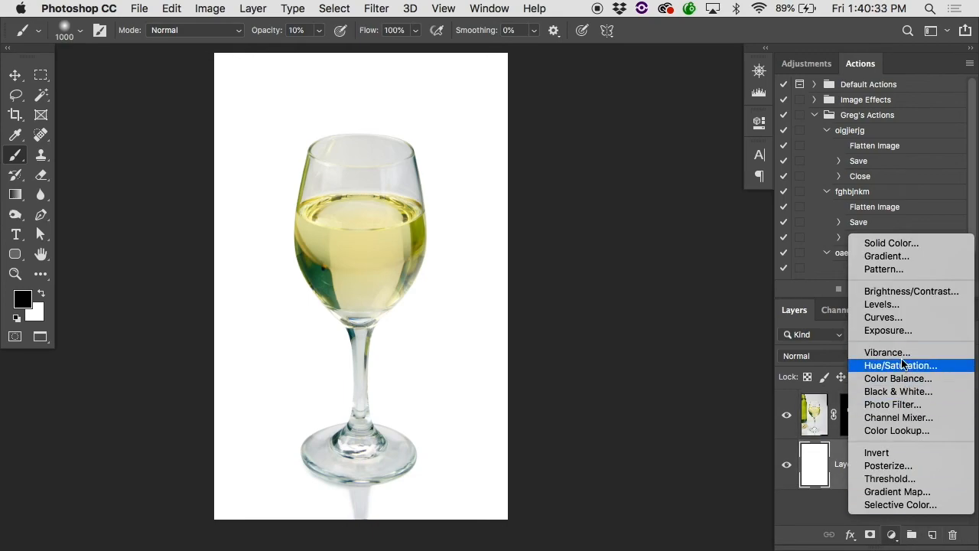
left_click(892, 305)
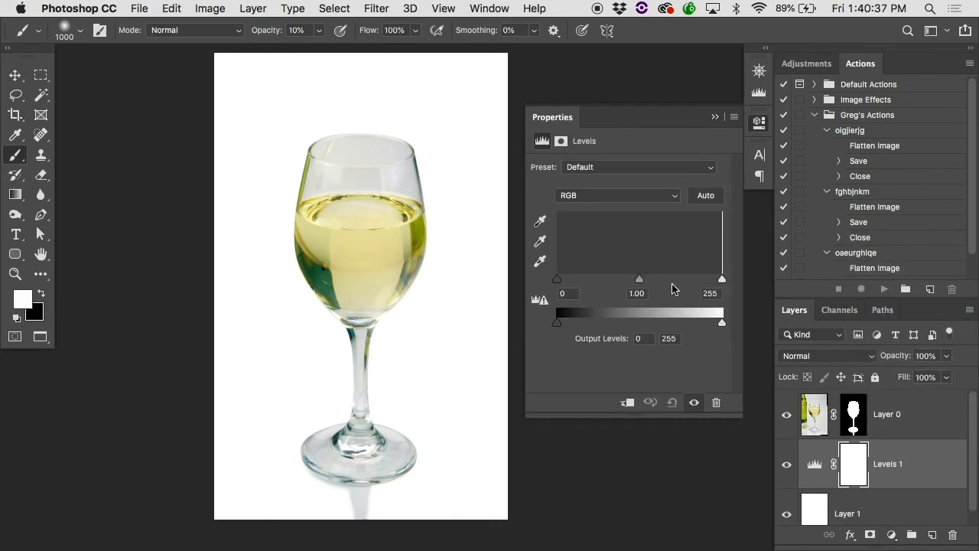
Lower the Levels output white to 189, and paint its mask black behind the glass with a 1700 px brush at 100% opacity
left_click_drag(721, 322, 678, 326)
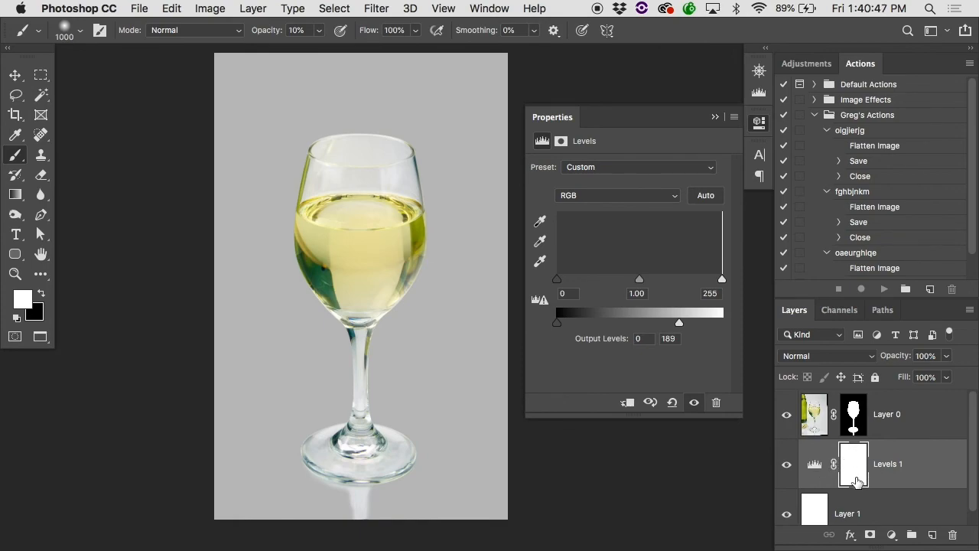
key("bracketright")
key("bracketright")
key("bracketright")
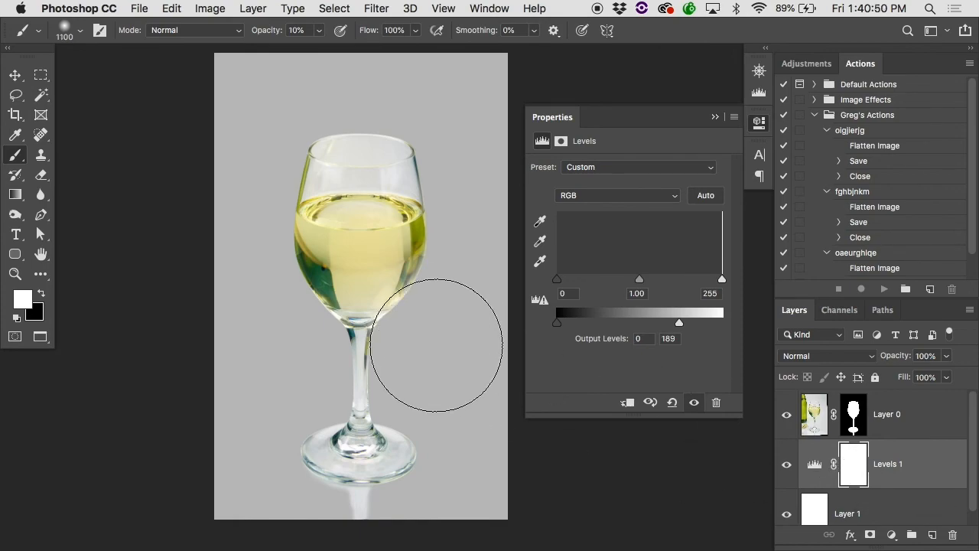
key("bracketright")
key("bracketright")
key("bracketright")
key("bracketright")
key("x")
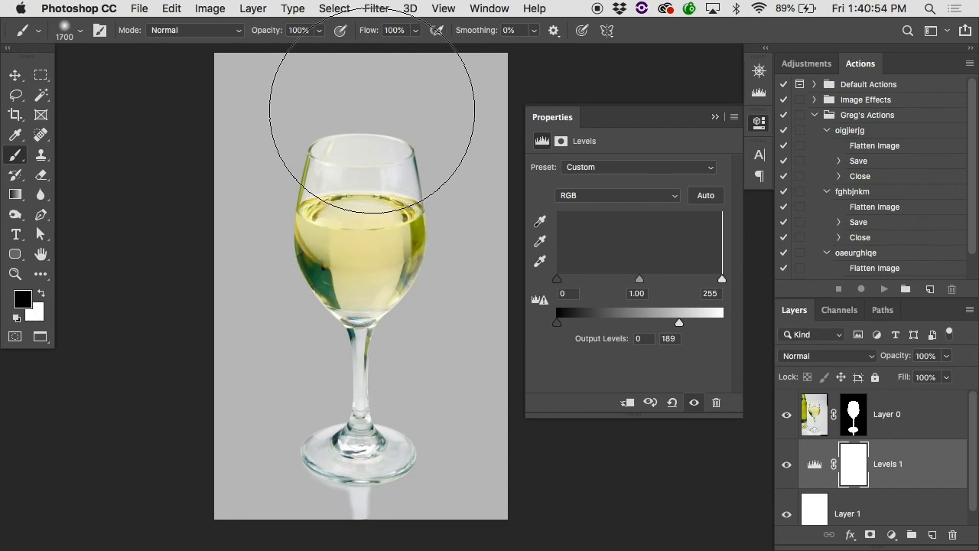
left_click_drag(367, 179, 368, 391)
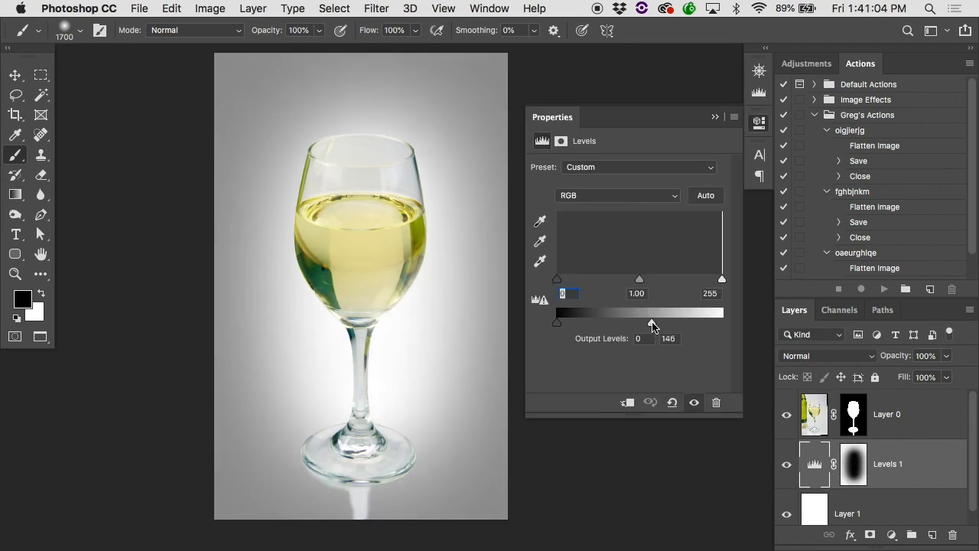
Try Levels output white at 146 and 182 to vary the vignette's darkness, and delete the Levels 1 layer
left_click_drag(655, 321, 674, 327)
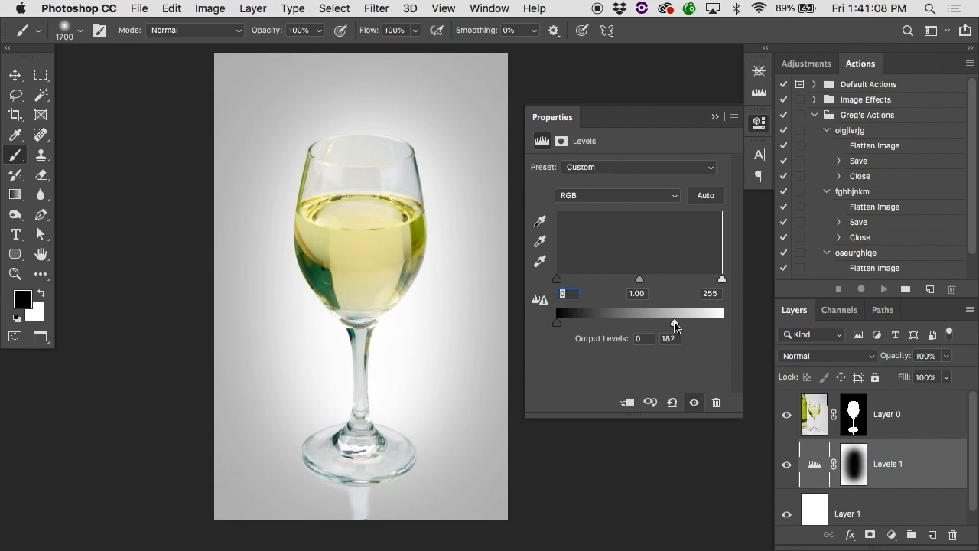
left_click_drag(675, 326, 632, 331)
left_click(815, 464)
left_click(860, 471)
left_click_drag(861, 470, 953, 535)
Add a new Levels adjustment layer above Layer 1 and lower its output white to 194
left_click(892, 534)
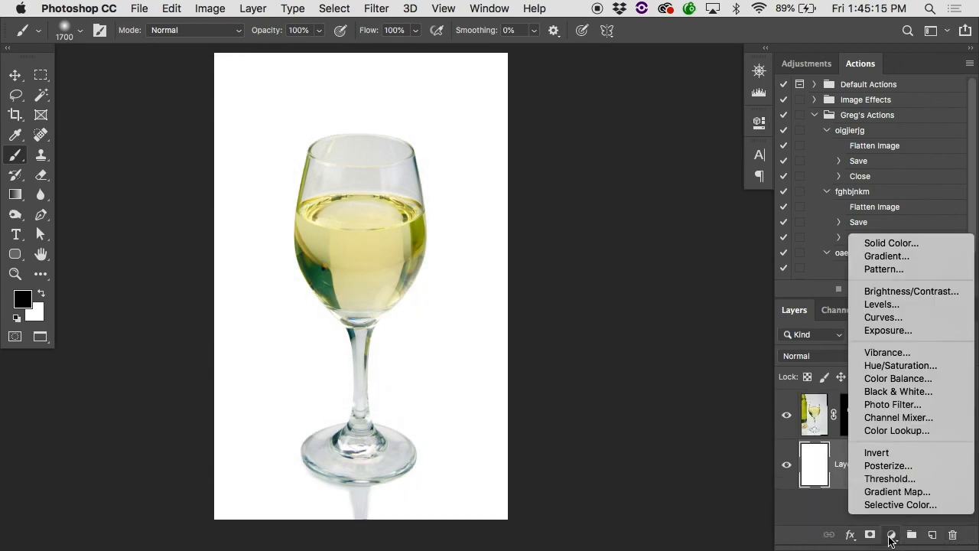
left_click(925, 303)
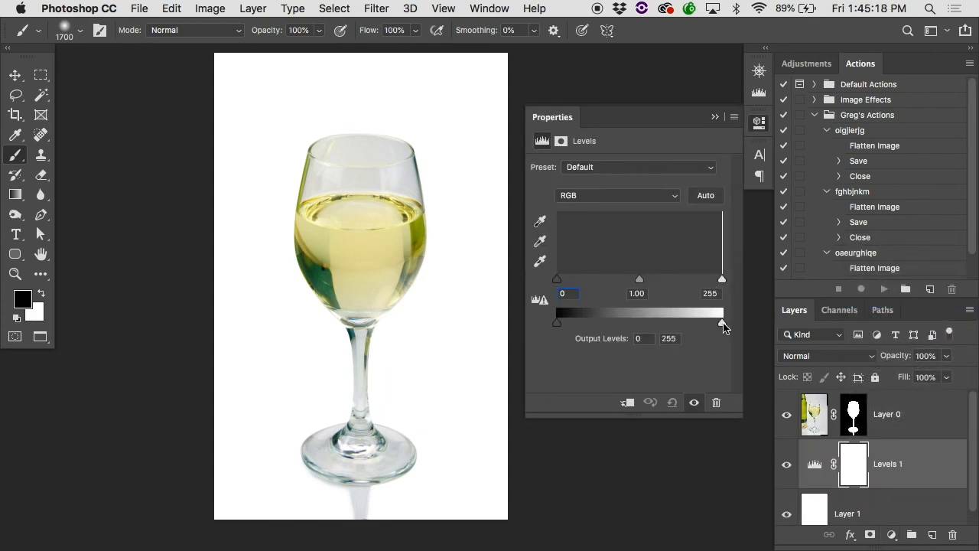
left_click_drag(722, 322, 689, 325)
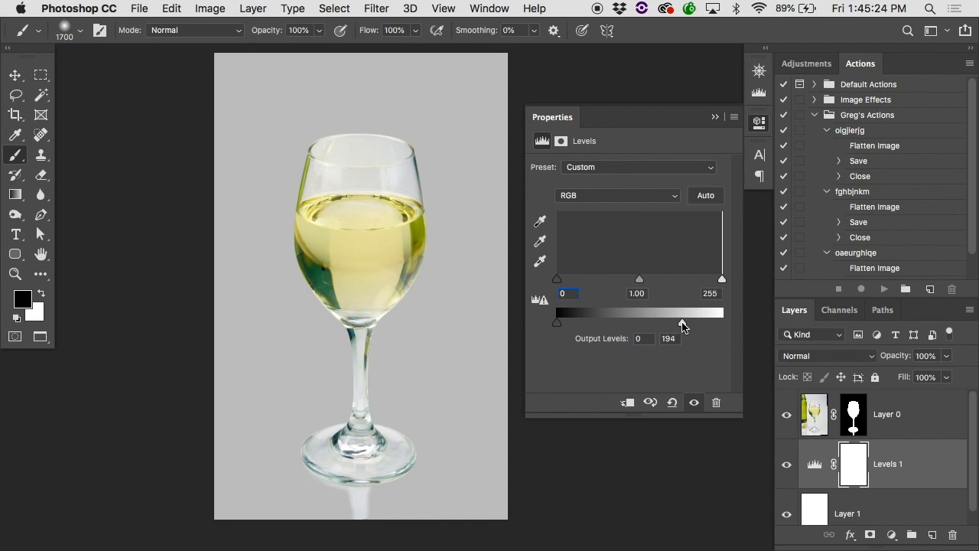
Invert the Levels 1 mask to black, and paint white around the image's outer edges with the 1700 px brush to form a gray vignette
key("super+i")
mouse_move(440, 322)
left_mouse_down()
mouse_move(407, 338)
mouse_move(380, 299)
left_mouse_up()
key("x")
left_click(198, 368)
mouse_move(198, 368)
left_mouse_down()
mouse_move(585, 477)
mouse_move(629, 319)
mouse_move(464, 53)
mouse_move(197, 76)
mouse_move(115, 326)
mouse_move(134, 260)
left_mouse_up()
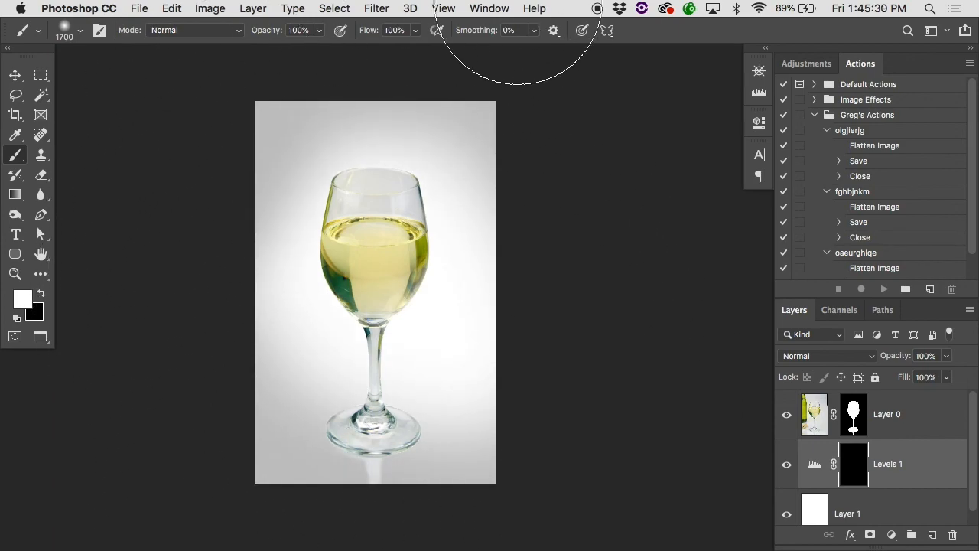